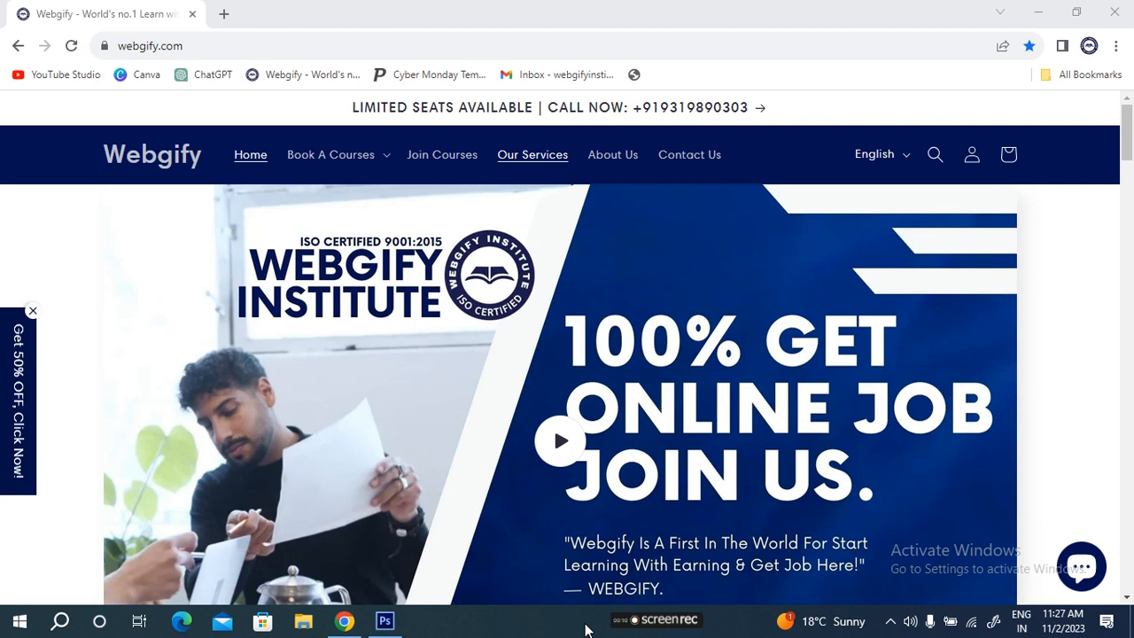
- Switch to Photoshop and add a new layer above the background
key("alt+Tab")
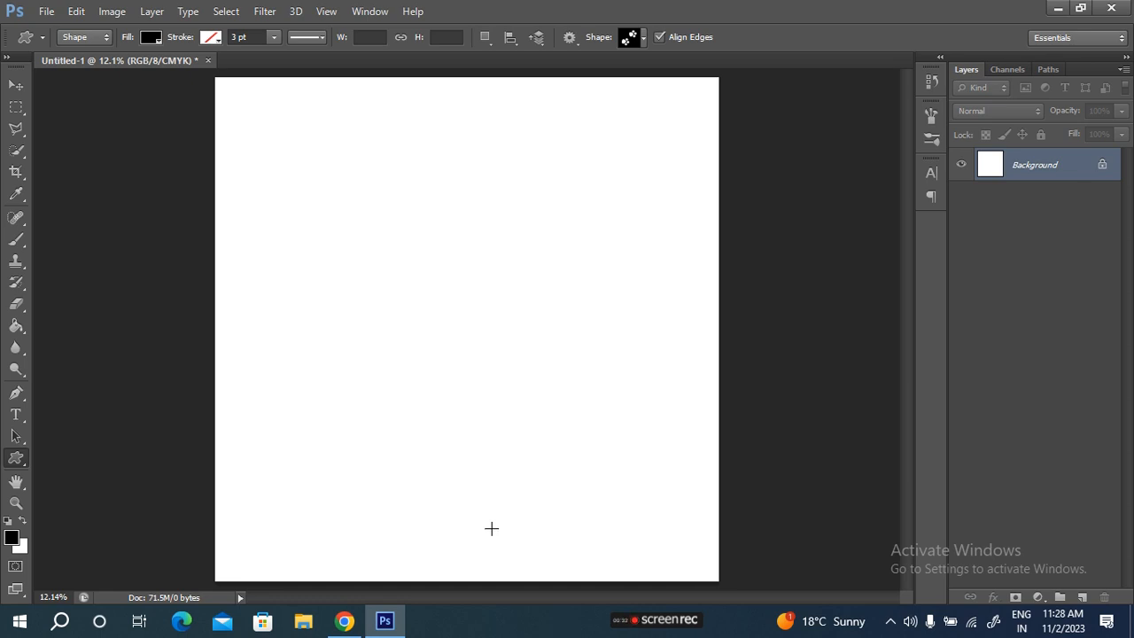
left_click(1082, 598)
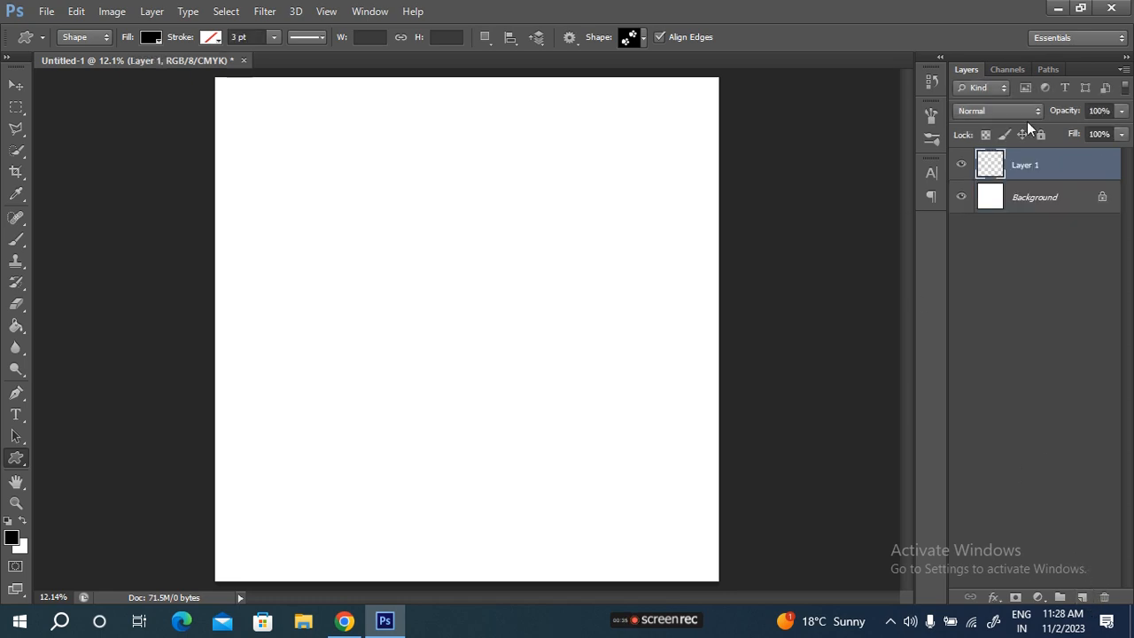
- Draw the chevron tile custom shape, about 4744 by 1633 px, across the upper part of the canvas
right_click(21, 458)
left_click(97, 534)
left_click(644, 37)
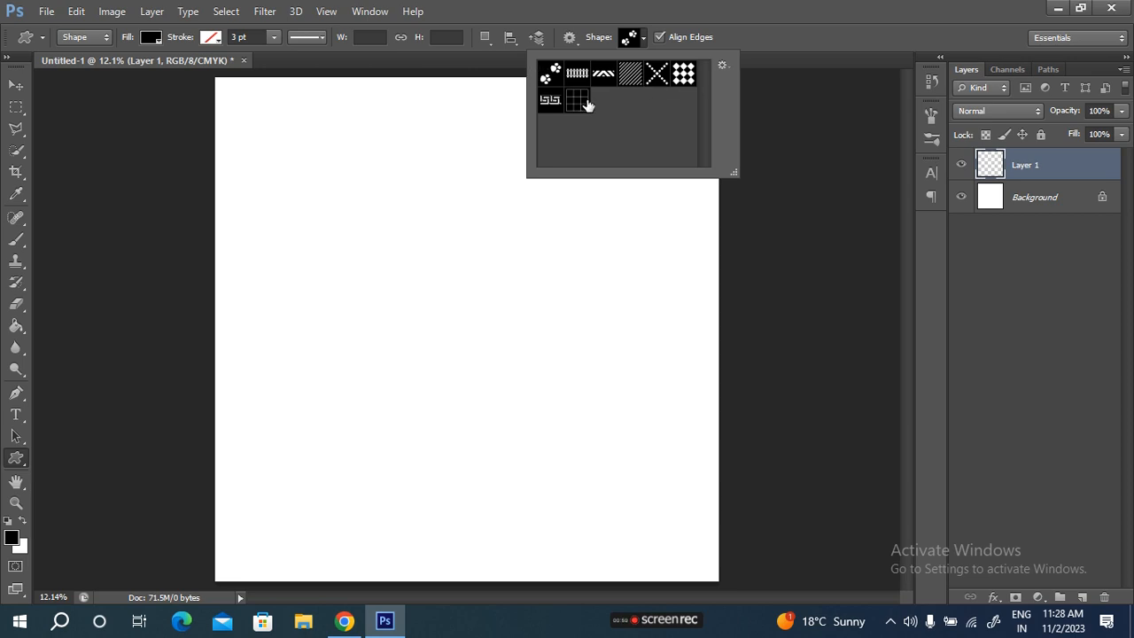
left_click(722, 66)
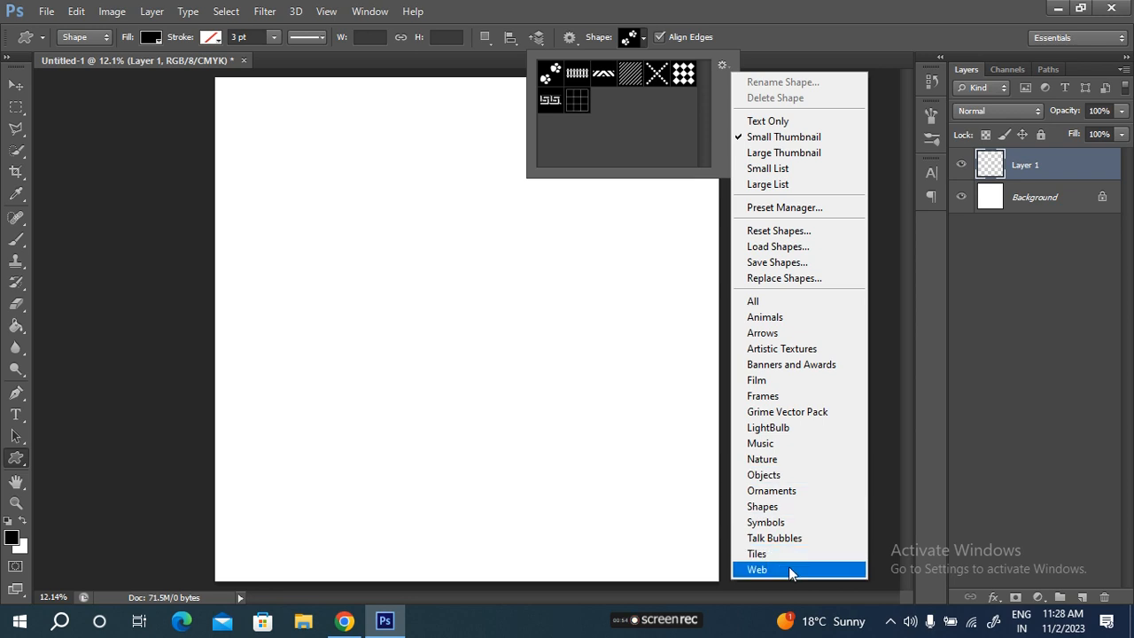
left_click(640, 102)
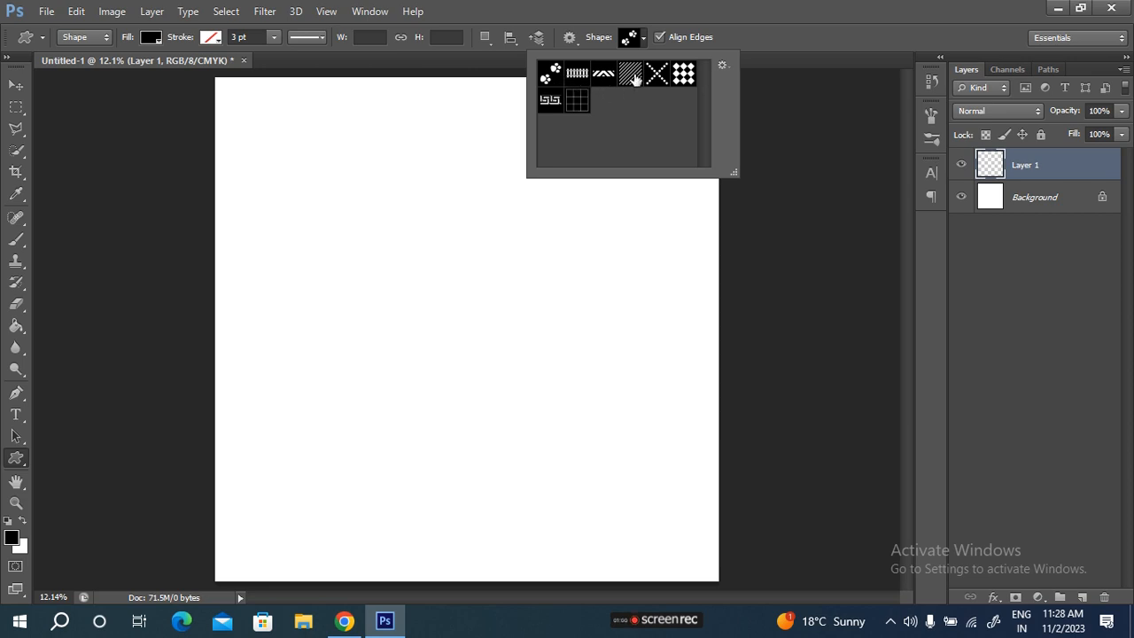
left_click(603, 74)
left_click(634, 43)
left_click_drag(227, 92, 703, 253)
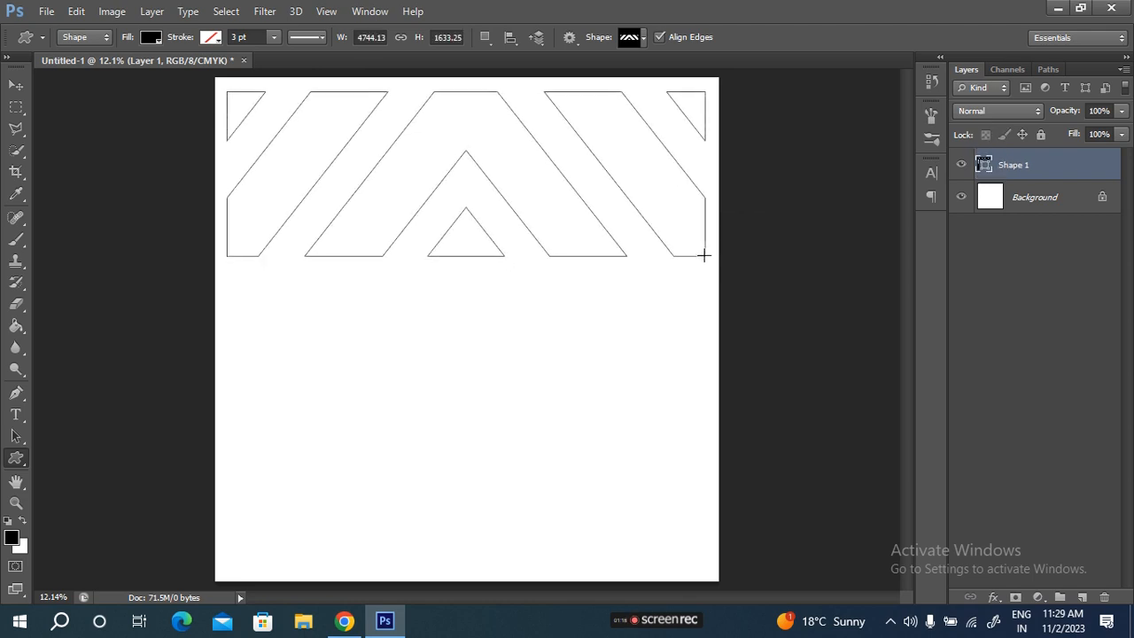
- Draw the railroad-track custom shape, about 4772 by 1432 px, across the middle of the canvas below the chevrons
left_click(642, 36)
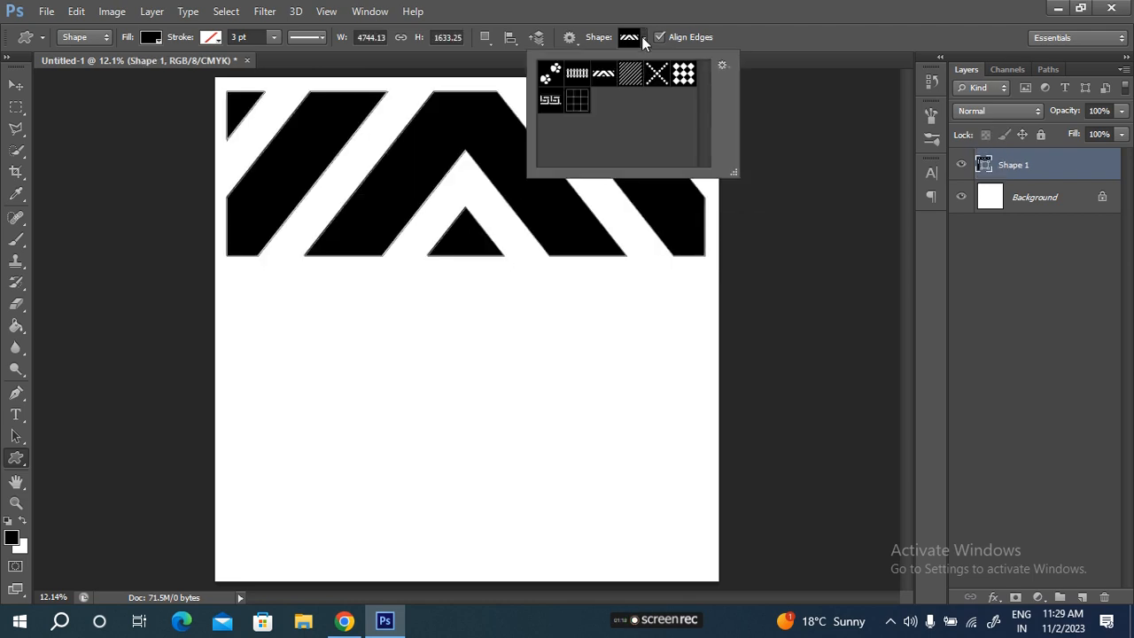
left_click(576, 75)
left_click(610, 35)
left_click_drag(223, 278, 703, 421)
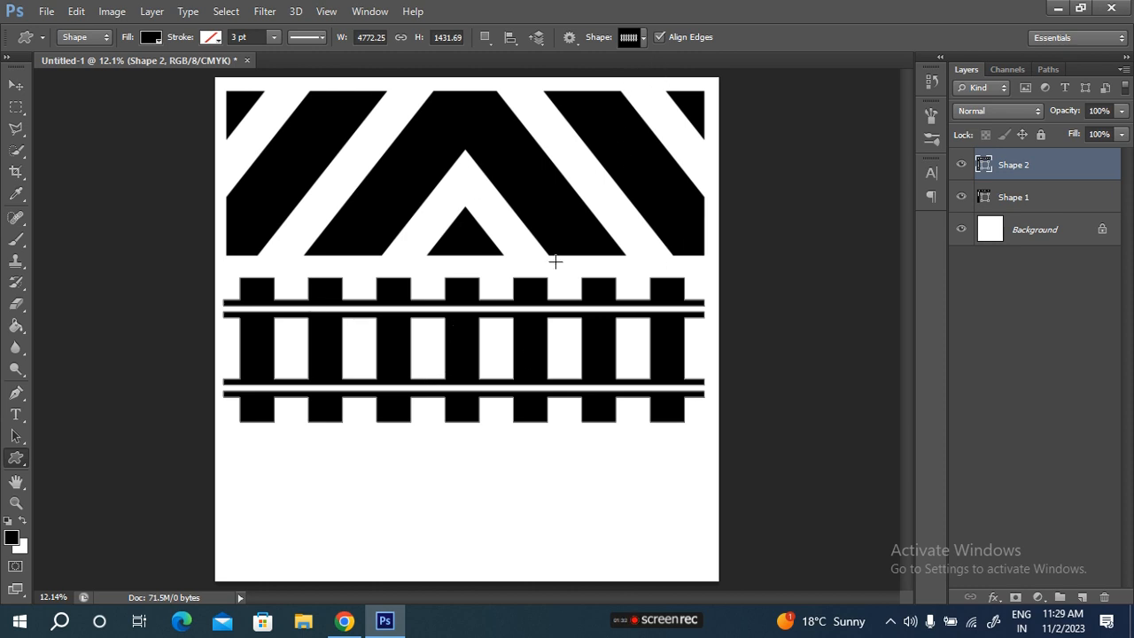
- Fill the railroad-track shape with light blue
left_click(147, 41)
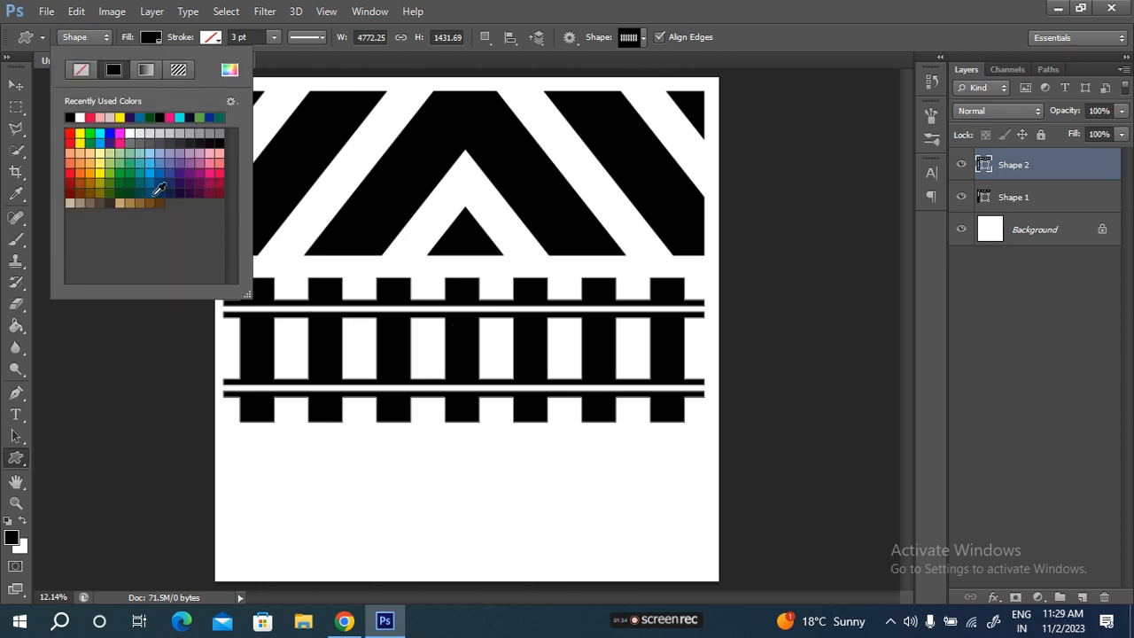
left_click(153, 153)
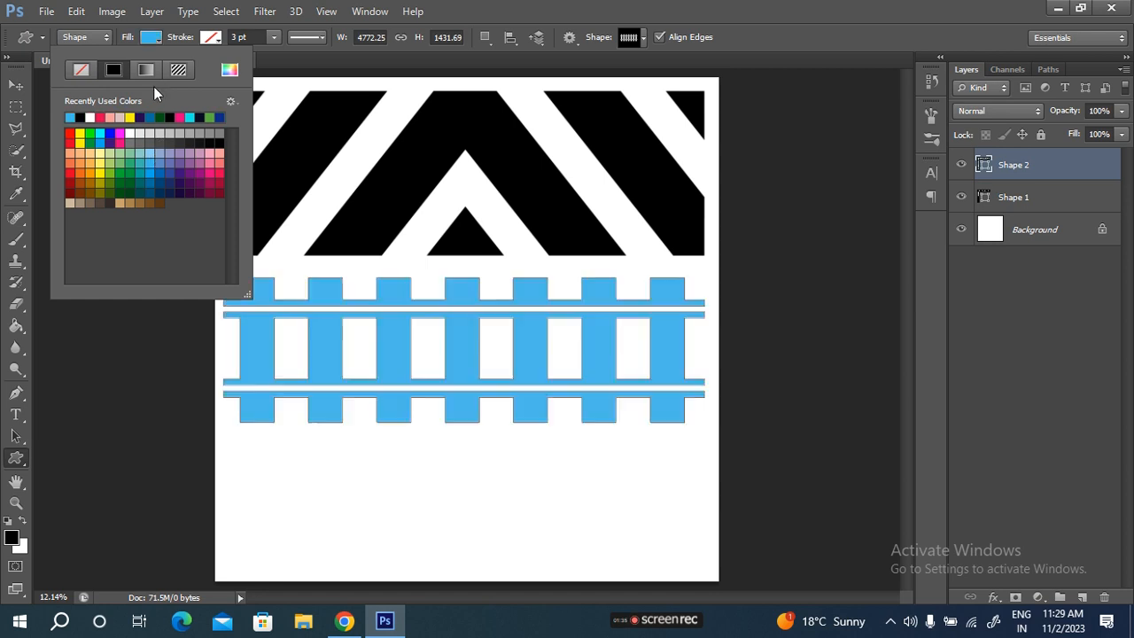
left_click(136, 39)
- Fill the chevron shape on the Shape 1 layer with yellow
left_click(999, 198)
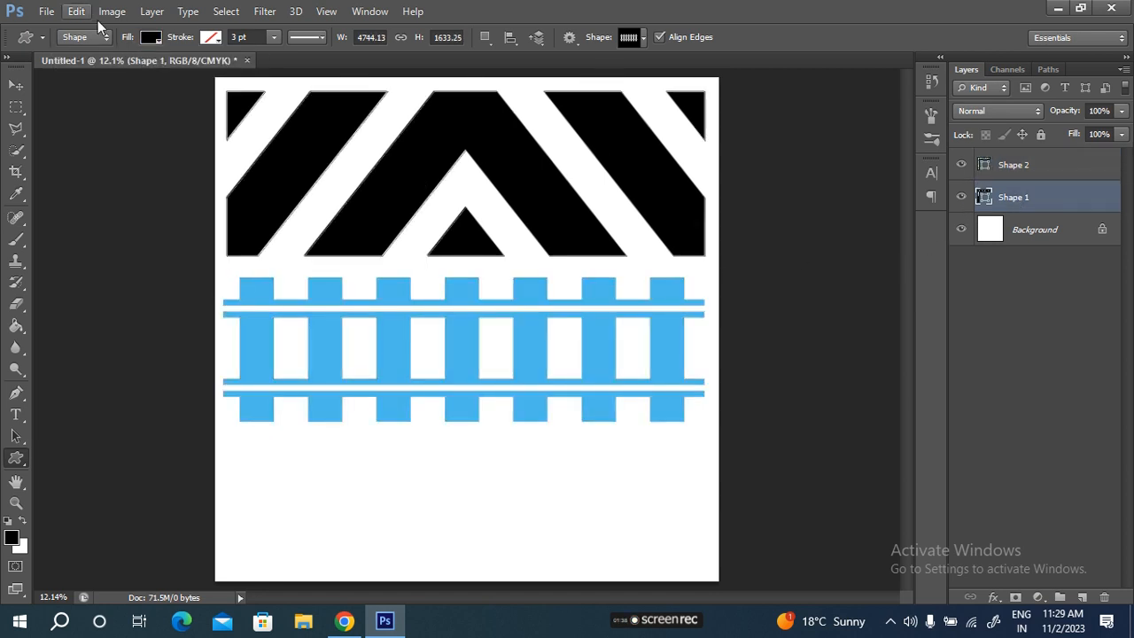
left_click(150, 39)
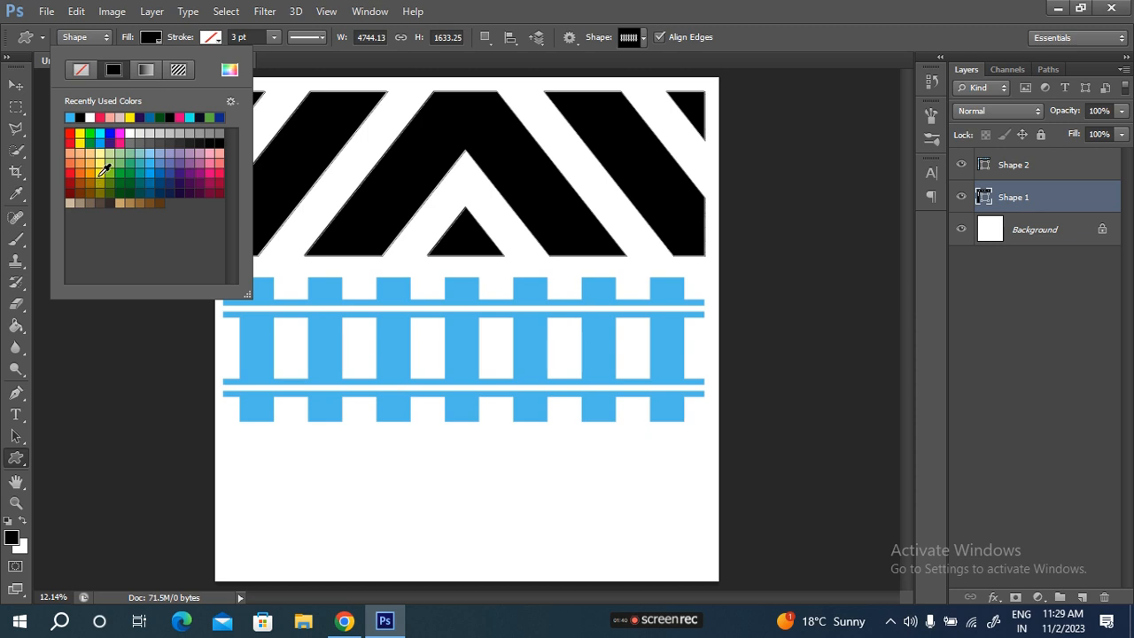
left_click(99, 174)
left_click(183, 39)
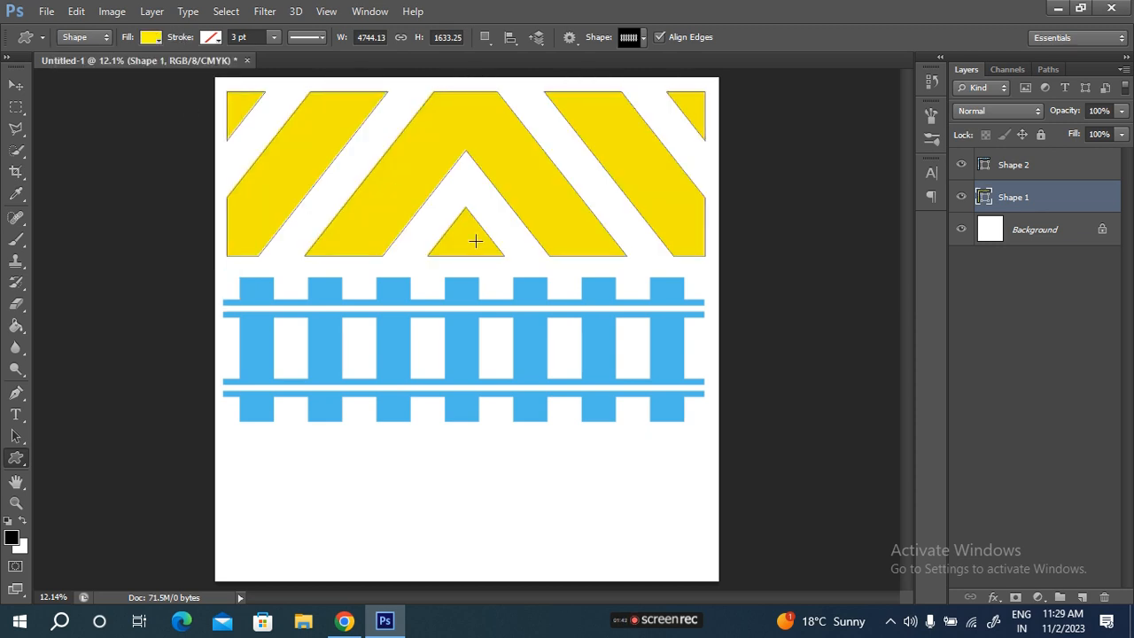
- Draw the Greek-key custom shape, about 4594 by 1165 px, across the lower part of the canvas
left_click(643, 37)
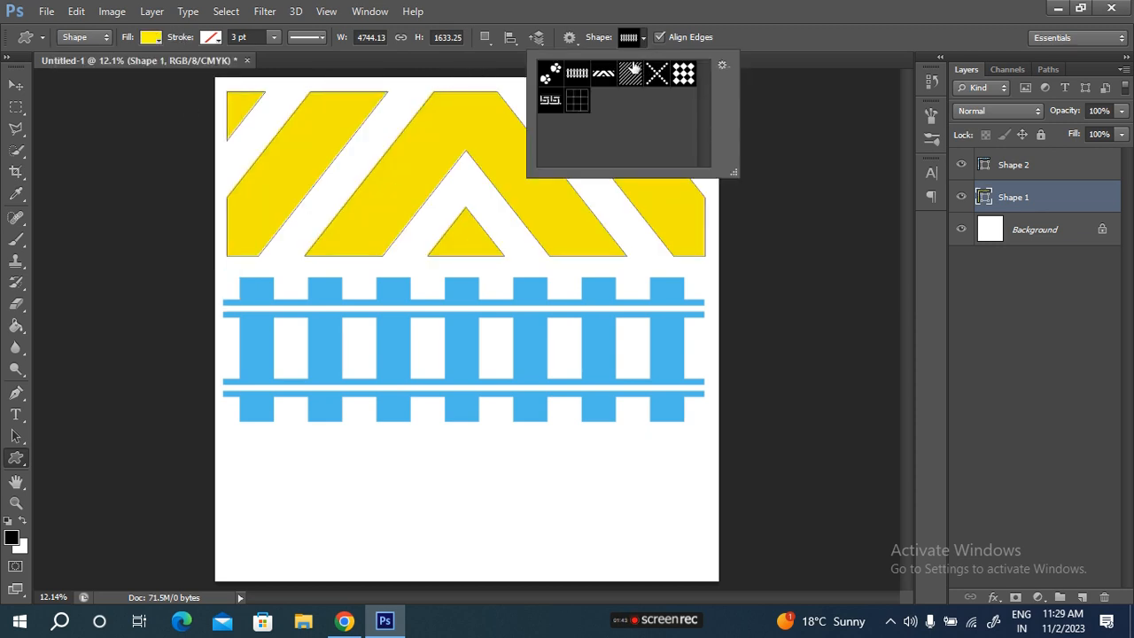
left_click(551, 101)
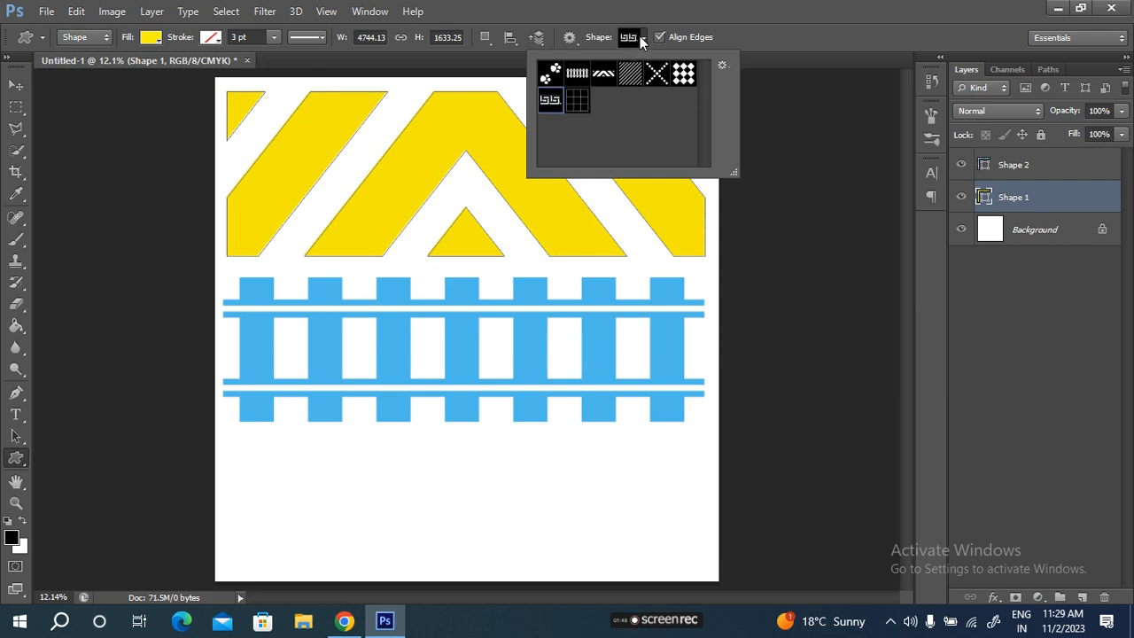
left_click(642, 39)
left_click_drag(238, 461, 700, 571)
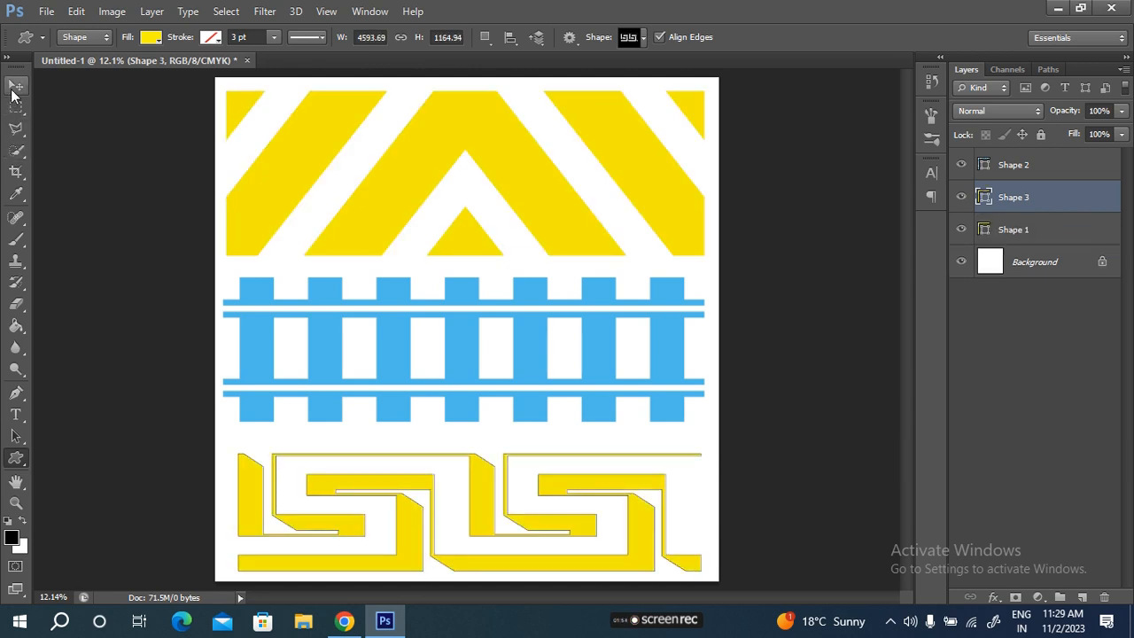
- Bring the Greek-key layer to the top of the stack and position the shape just below the railroad tracks
left_click(16, 84)
left_click_drag(465, 520, 462, 374)
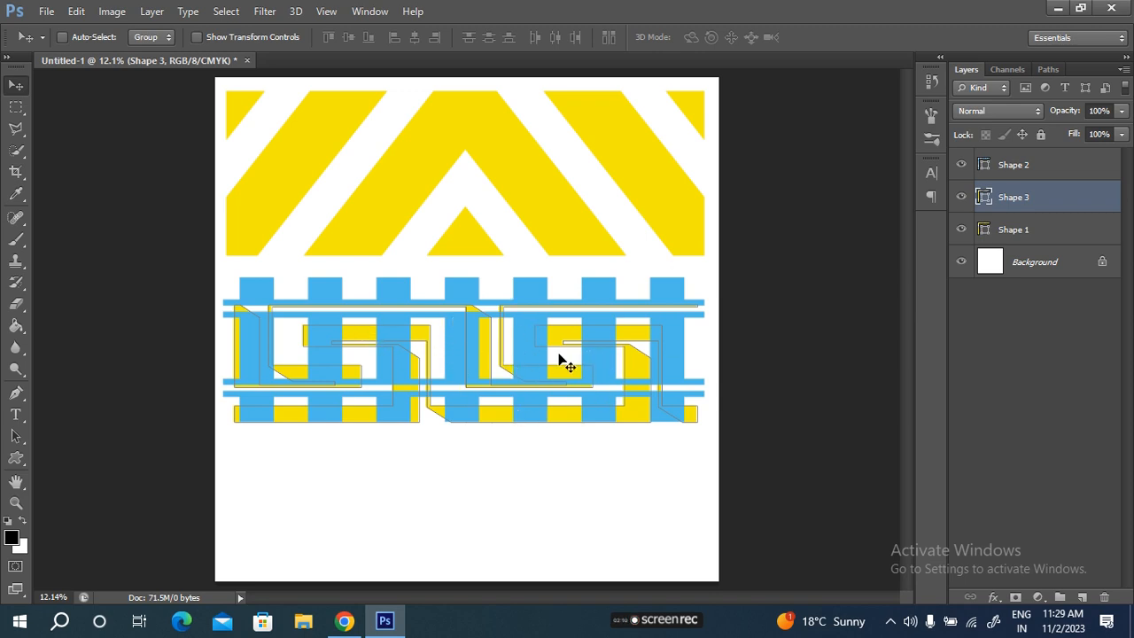
left_click_drag(1026, 189, 1026, 149)
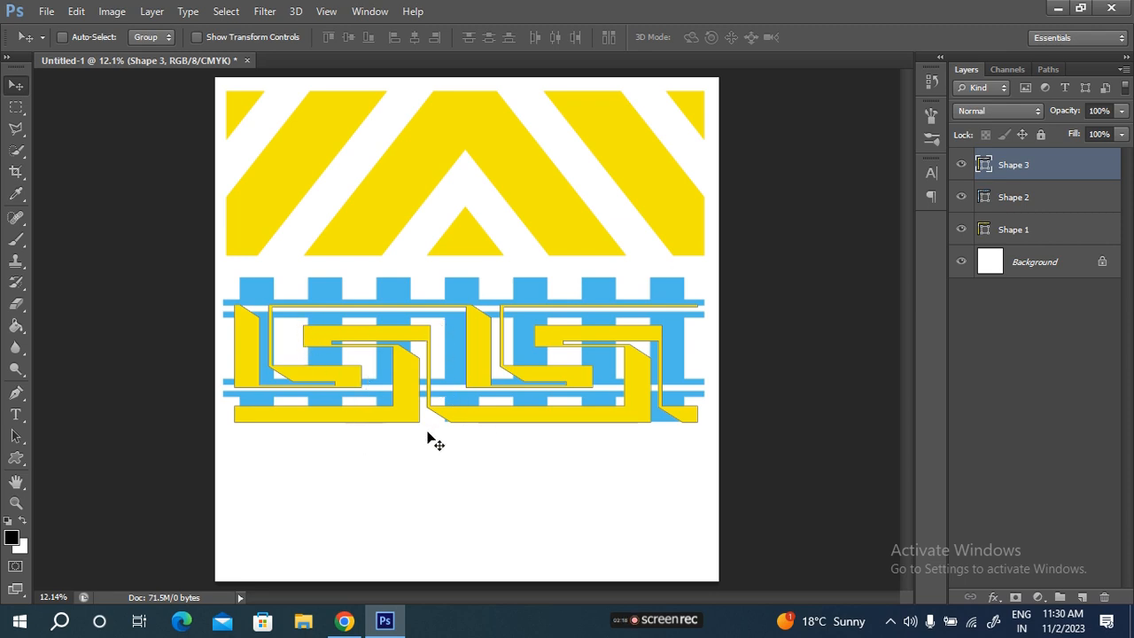
left_click_drag(467, 346, 459, 472)
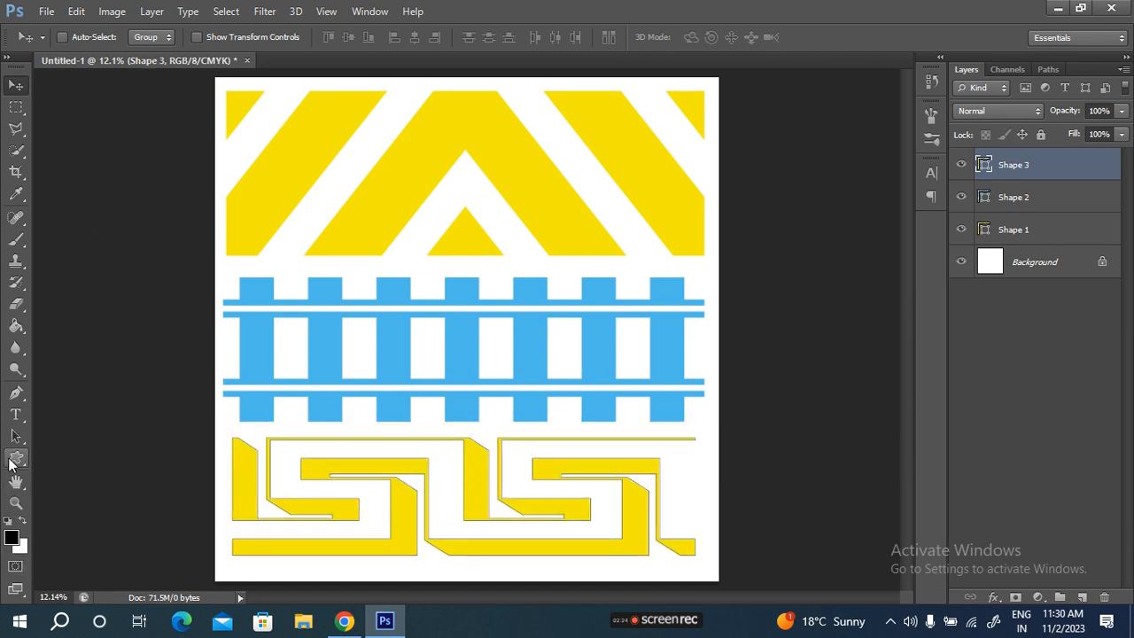
- Fill the Greek-key shape with crimson red
left_click(14, 458)
left_click(150, 38)
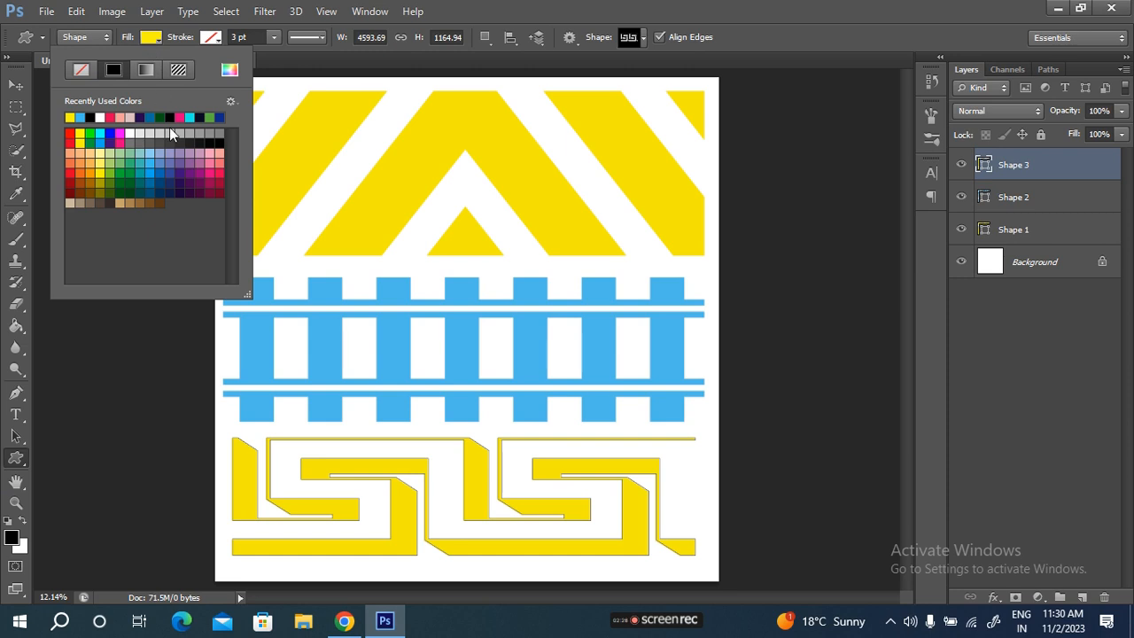
left_click(220, 156)
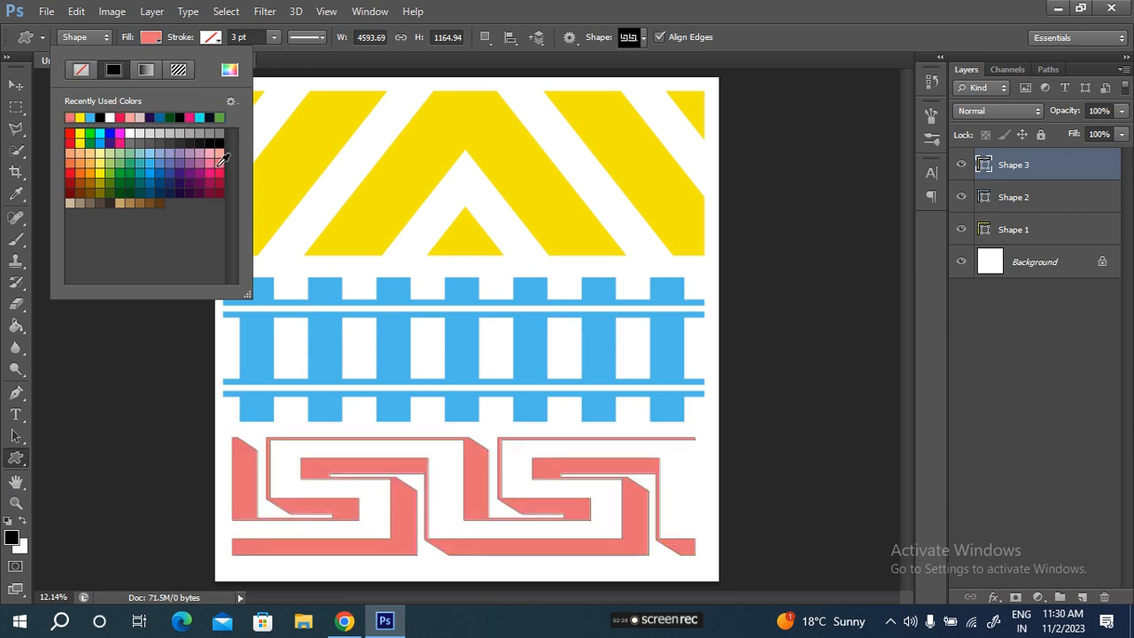
left_click(215, 172)
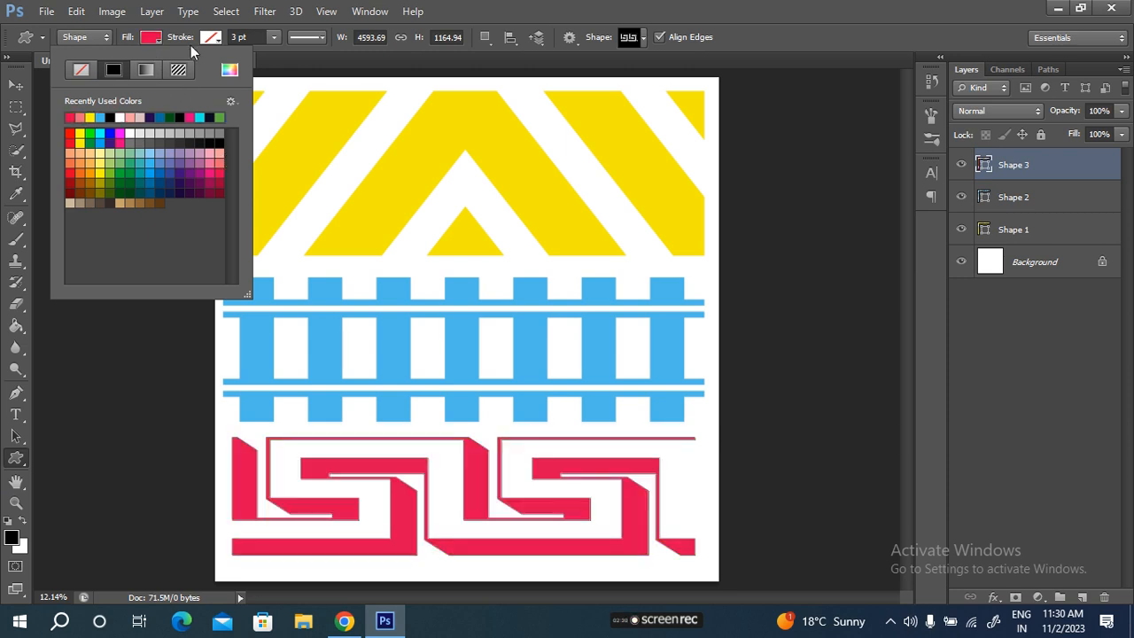
left_click(185, 36)
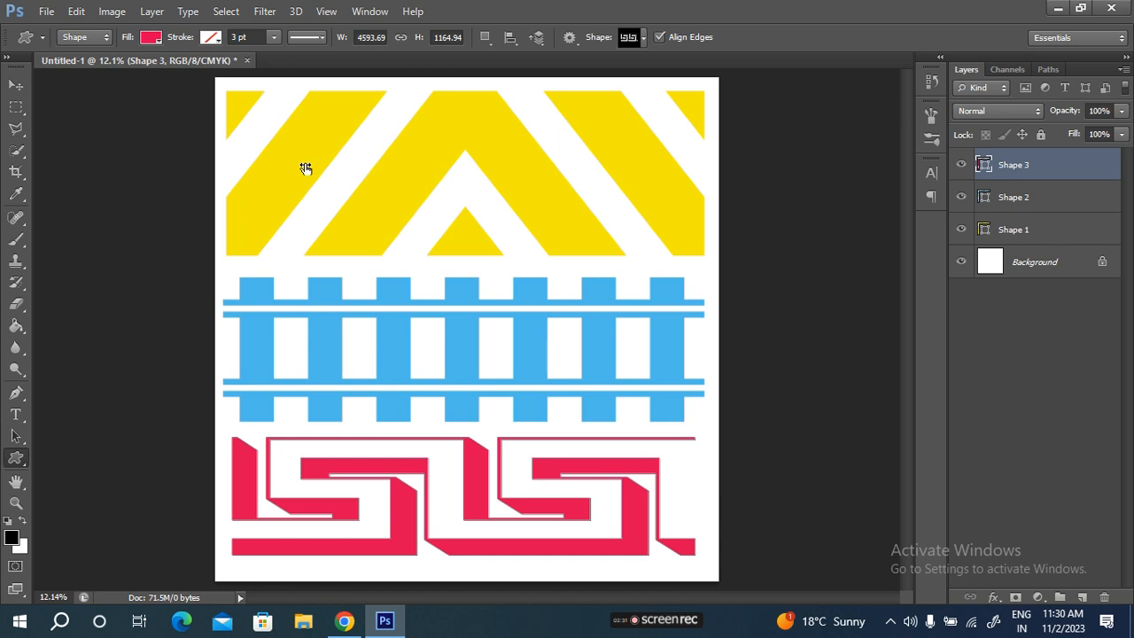
left_click(644, 39)
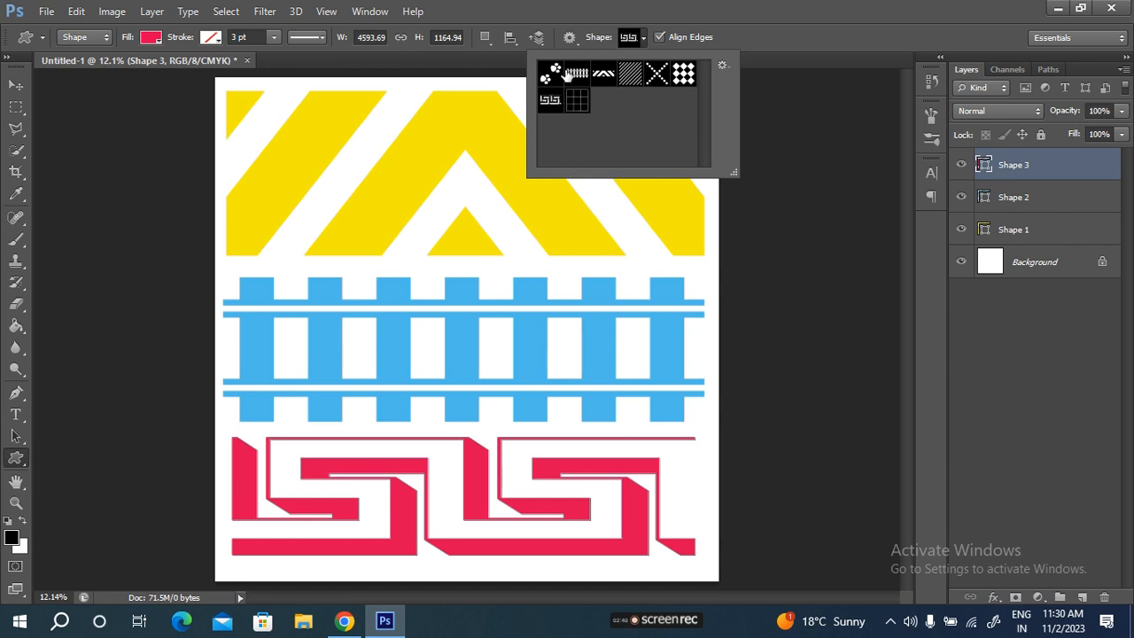
left_click(643, 39)
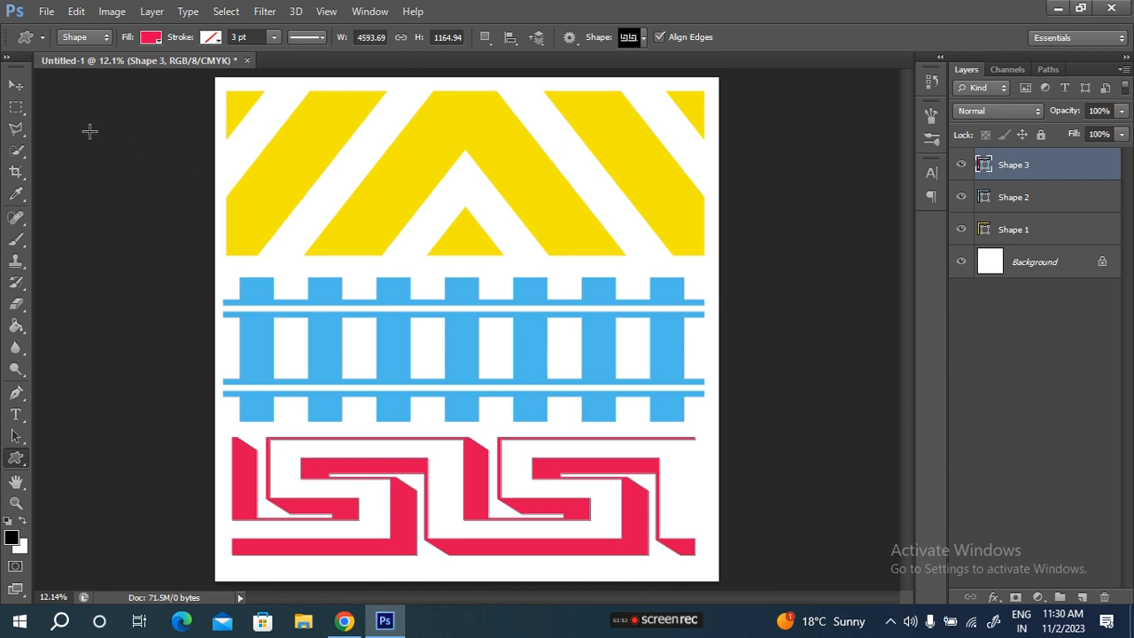
- Define the three-band artwork as a new pattern, keeping the suggested name Pattern 10
left_click(76, 13)
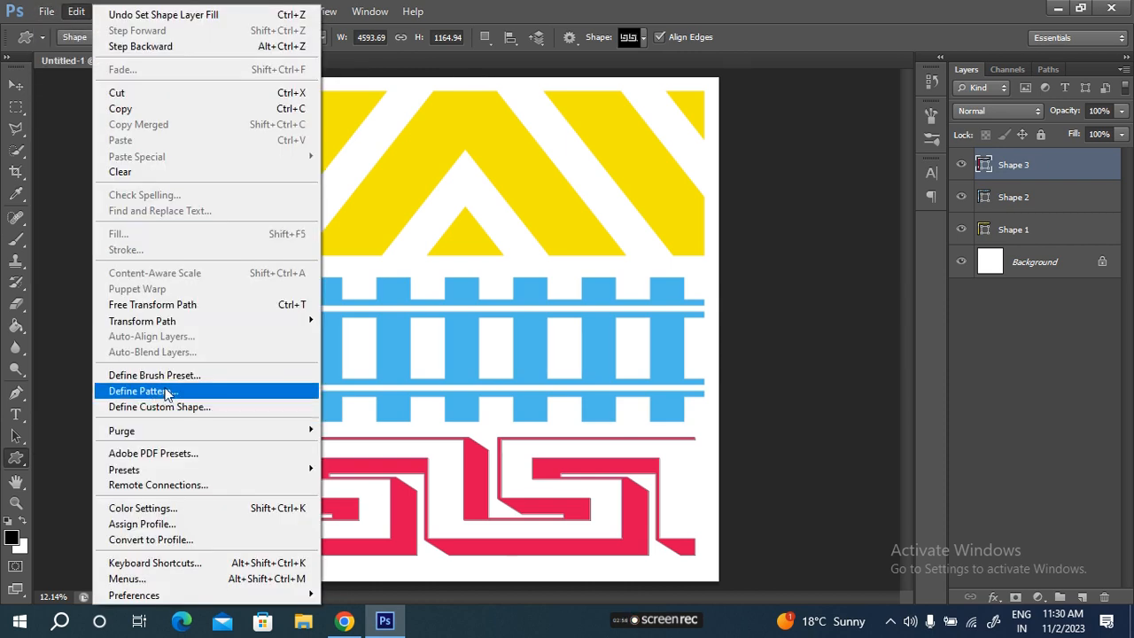
left_click(182, 394)
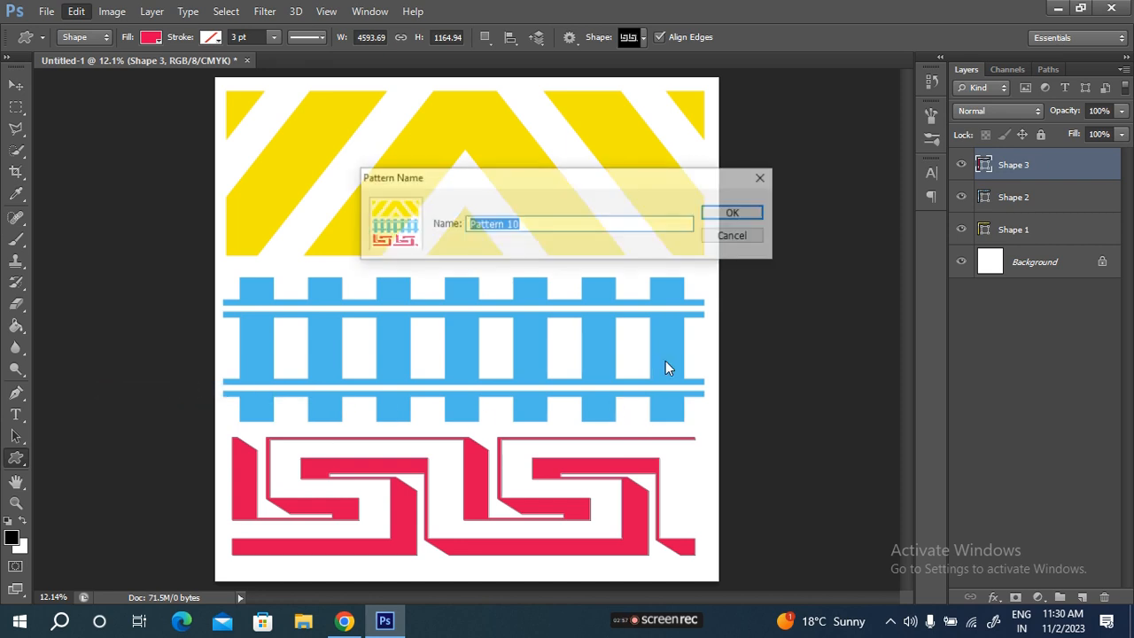
key("Return")
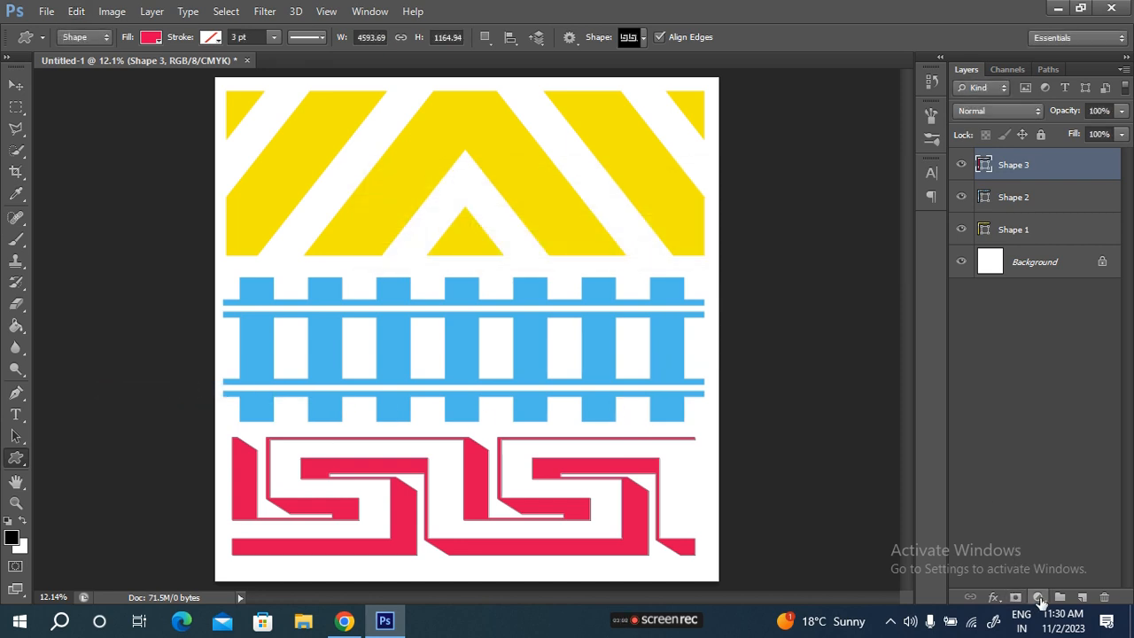
- Add a Pattern fill layer using the newly defined pattern and move its dialog clear of the artwork
left_click(1037, 598)
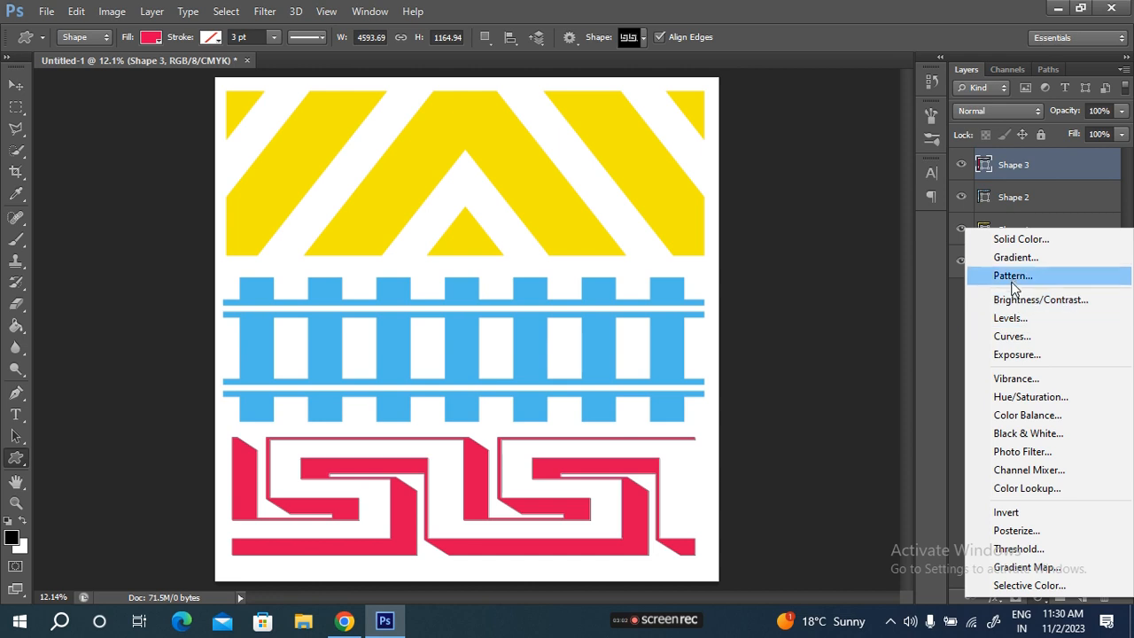
left_click(1050, 275)
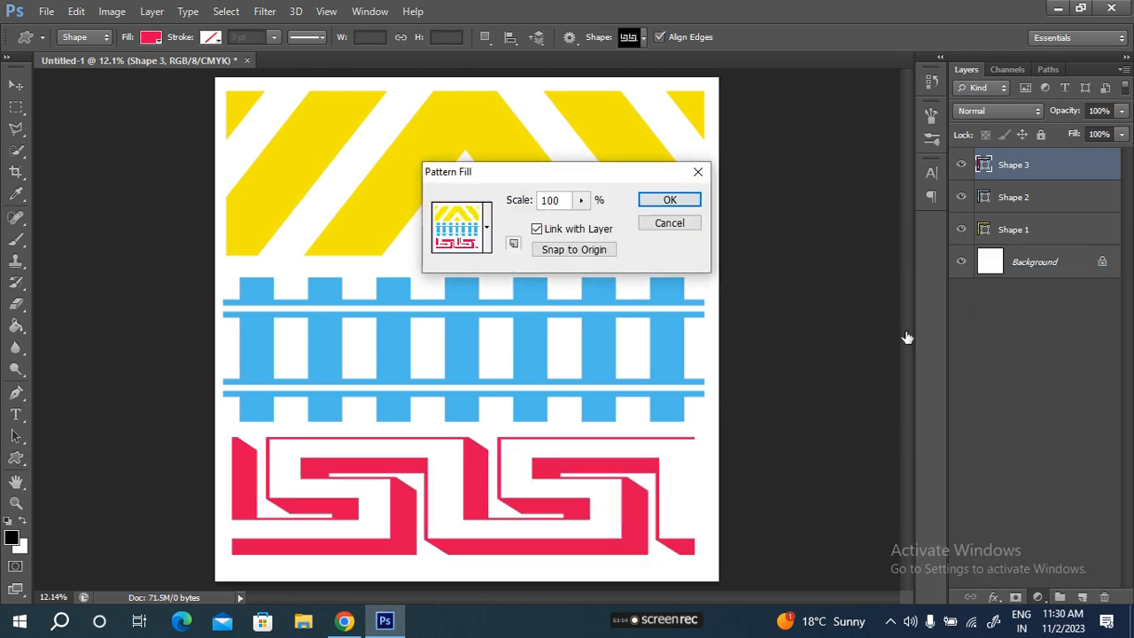
left_click_drag(521, 177, 829, 246)
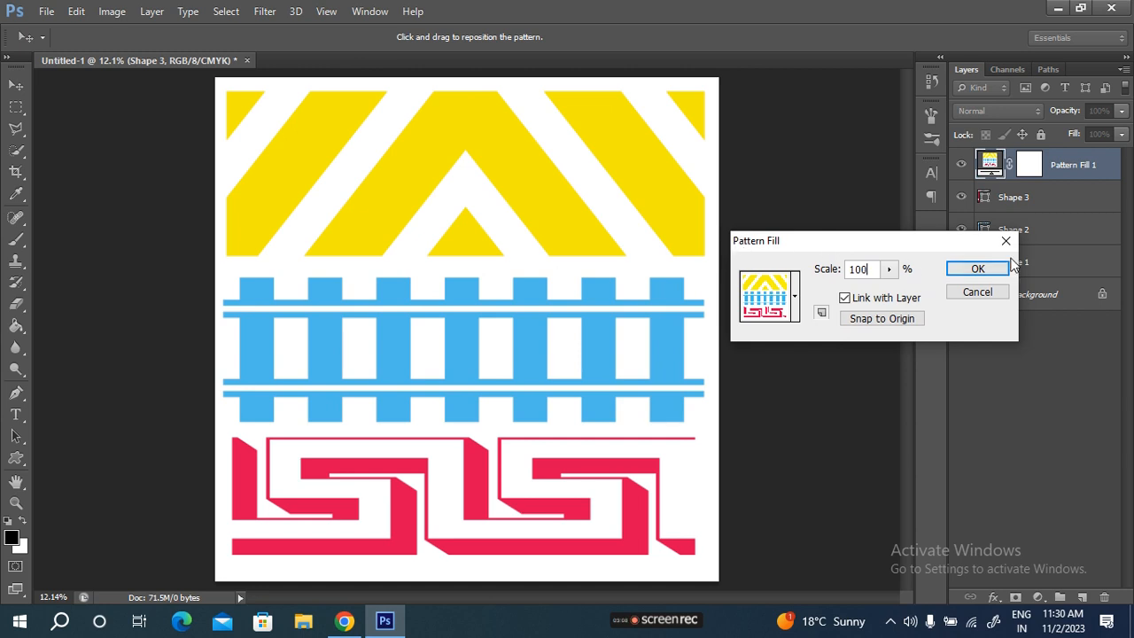
- Reduce the pattern fill's scale to 35% so the motif repeats across the canvas
double_click(870, 268)
left_click(872, 268)
key("Down")
key("Down")
key("Down")
key("Down")
key("Down")
key("Down")
key("Down")
key("Down")
key("Down")
key("Down")
key("Down")
key("Down")
key("Down")
key("Down")
key("Down")
key("Down")
key("Down")
key("Down")
key("Down")
key("Down")
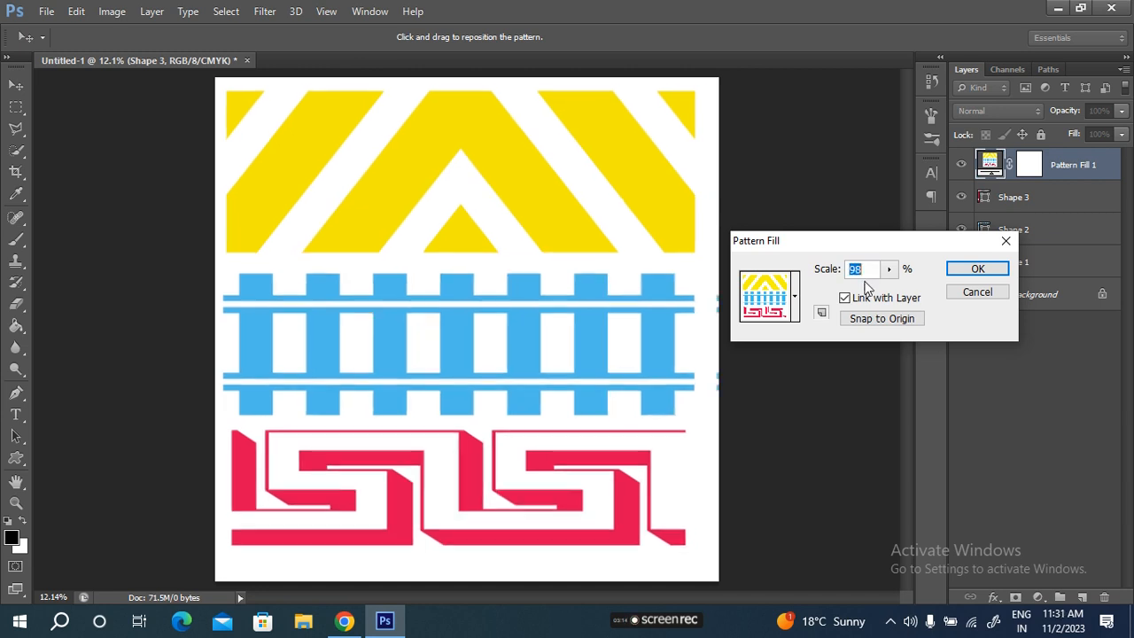
key("Down")
key("Down")
key("Down")
key("Down")
key("Down")
key("Down")
key("Down")
key("Down")
key("Down")
key("Down")
key("Down")
key("Down")
key("Down")
key("Down")
key("Down")
key("Down")
key("Down")
key("Down")
key("Down")
key("Down")
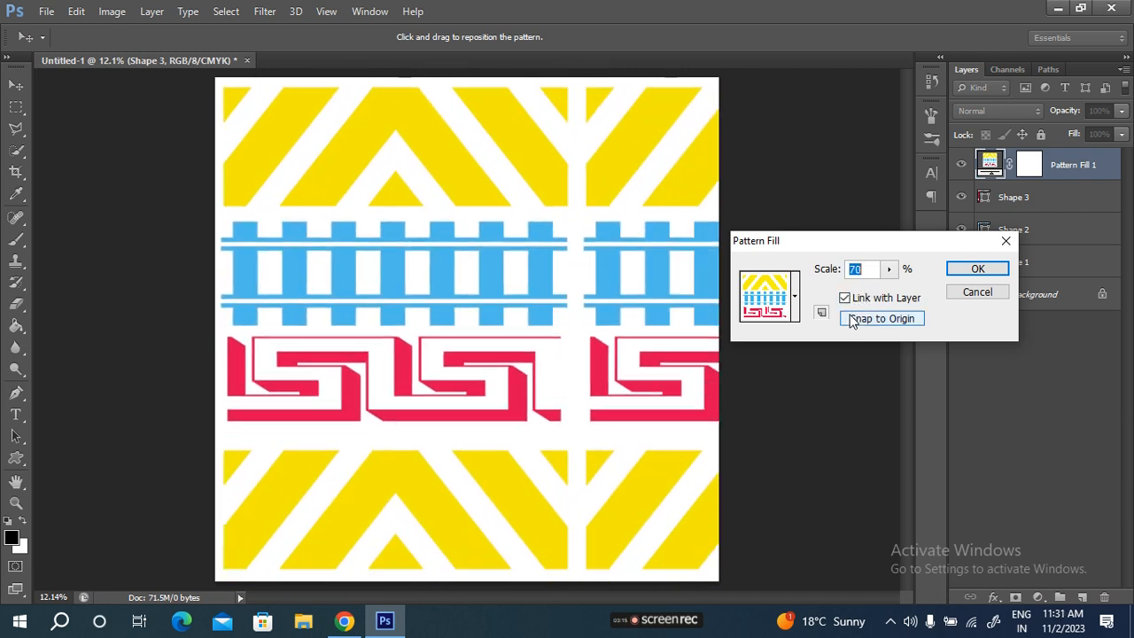
key("Up")
key("Up")
key("Up")
key("Up")
key("Up")
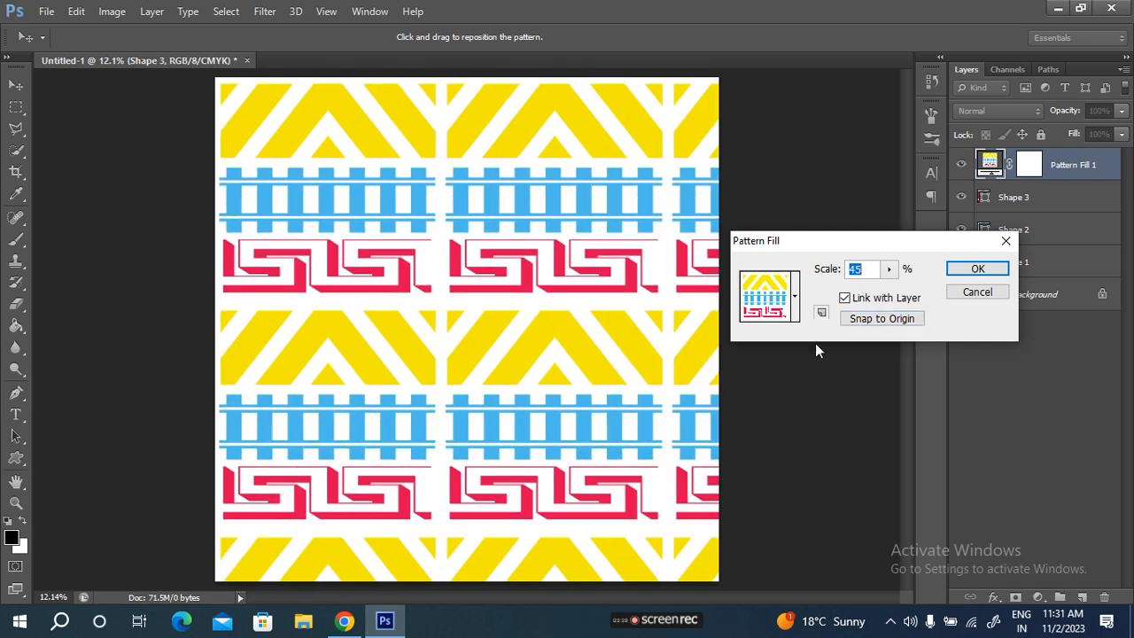
key("Down")
key("Down")
key("Down")
key("Down")
key("Down")
key("Down")
key("Down")
key("Down")
key("Down")
key("Down")
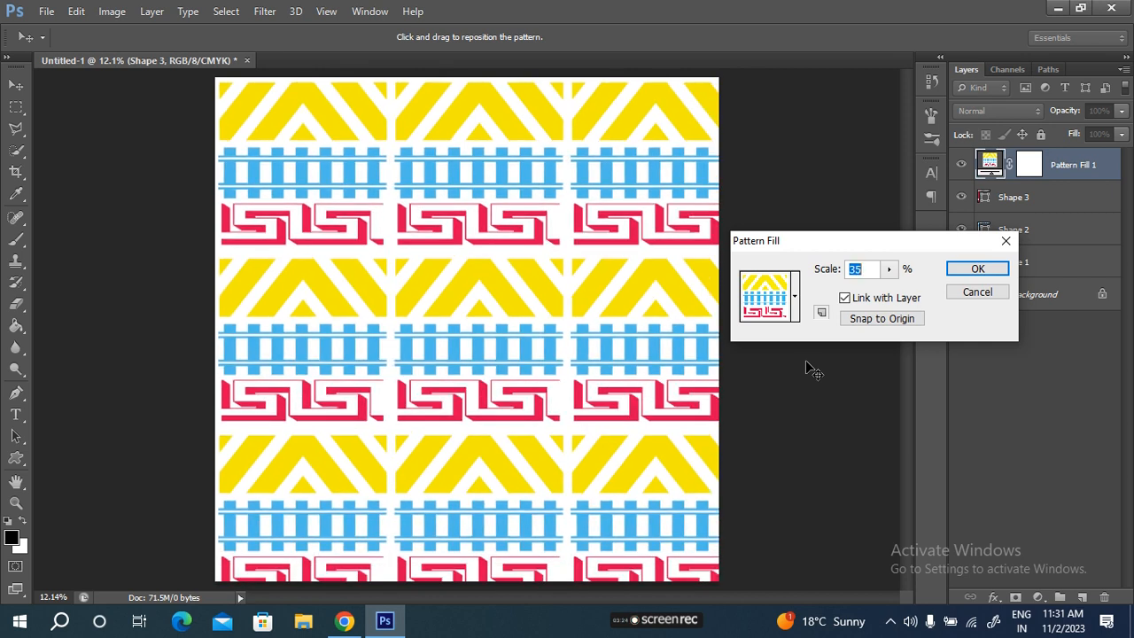
- Set the pattern fill's scale to 33%, accept it, and nudge the pattern slightly to centre it on the canvas
key("Down")
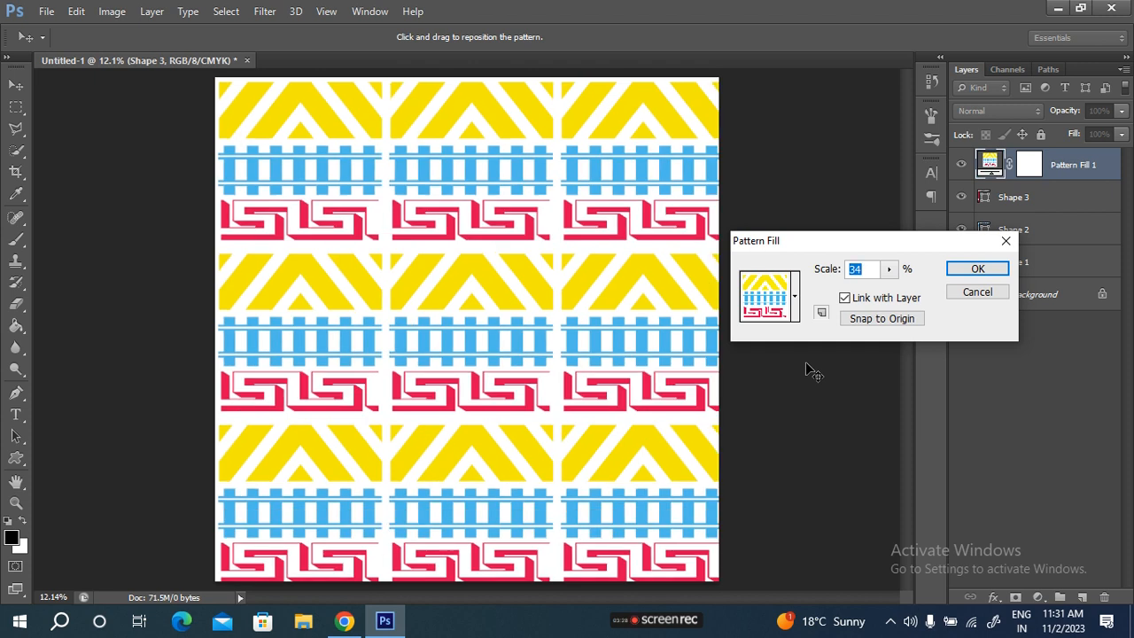
key("Down")
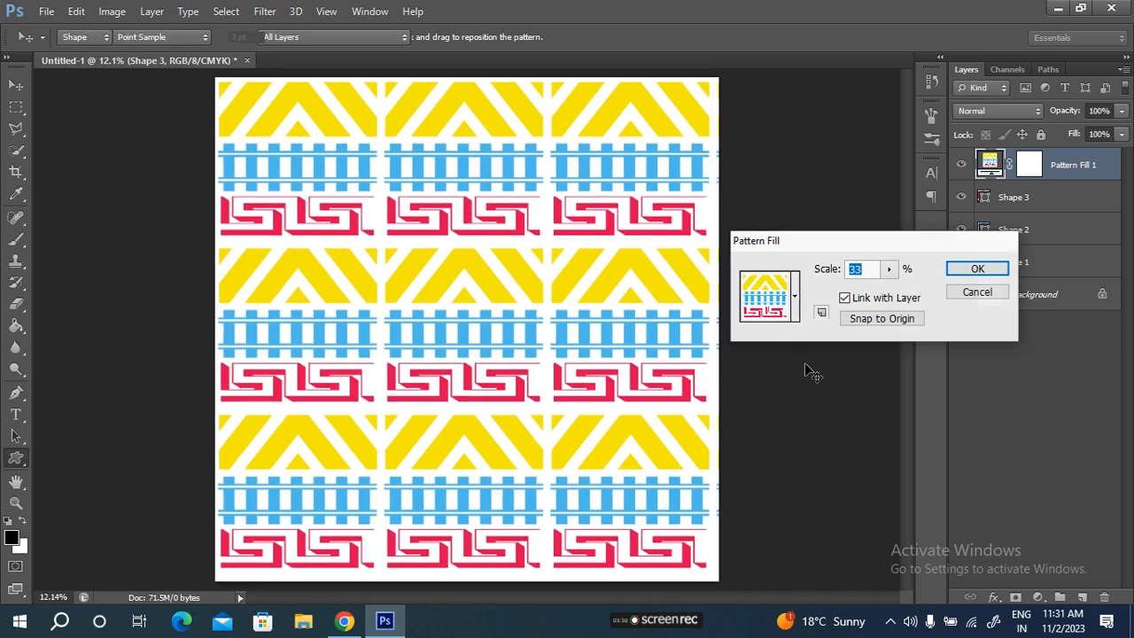
key("Return")
key("v")
left_click_drag(315, 296, 318, 296)
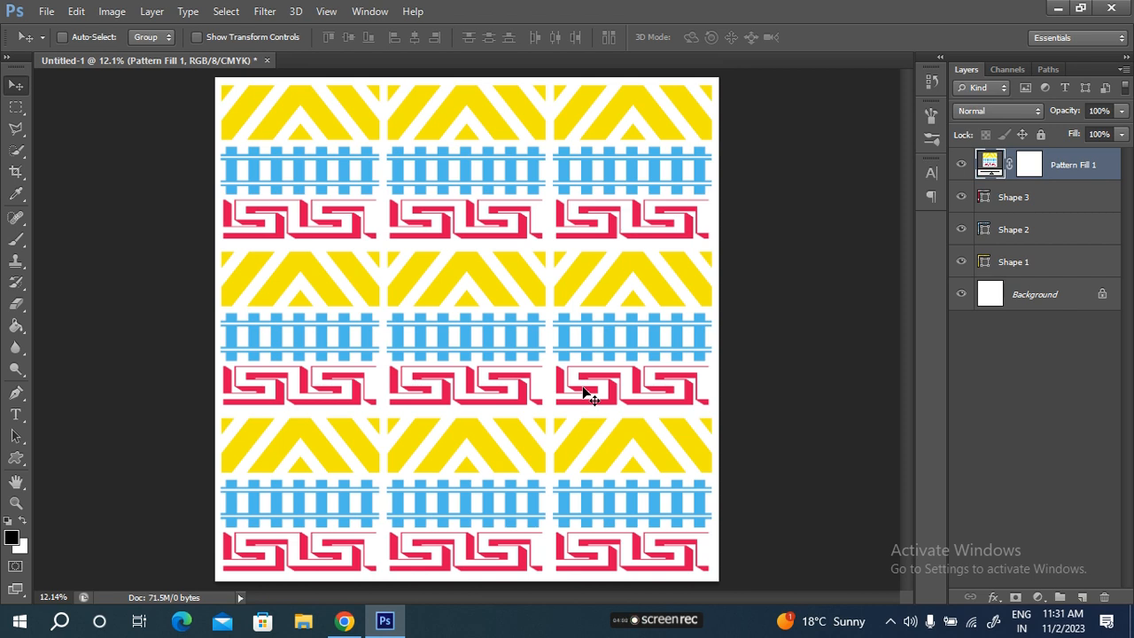
- Remove the pattern fill, Greek-key and blue railway layers, keeping only the yellow chevron shape above the background
key("ctrl+alt+z")
key("ctrl+alt+z")
key("ctrl+alt+z")
key("ctrl+alt+z")
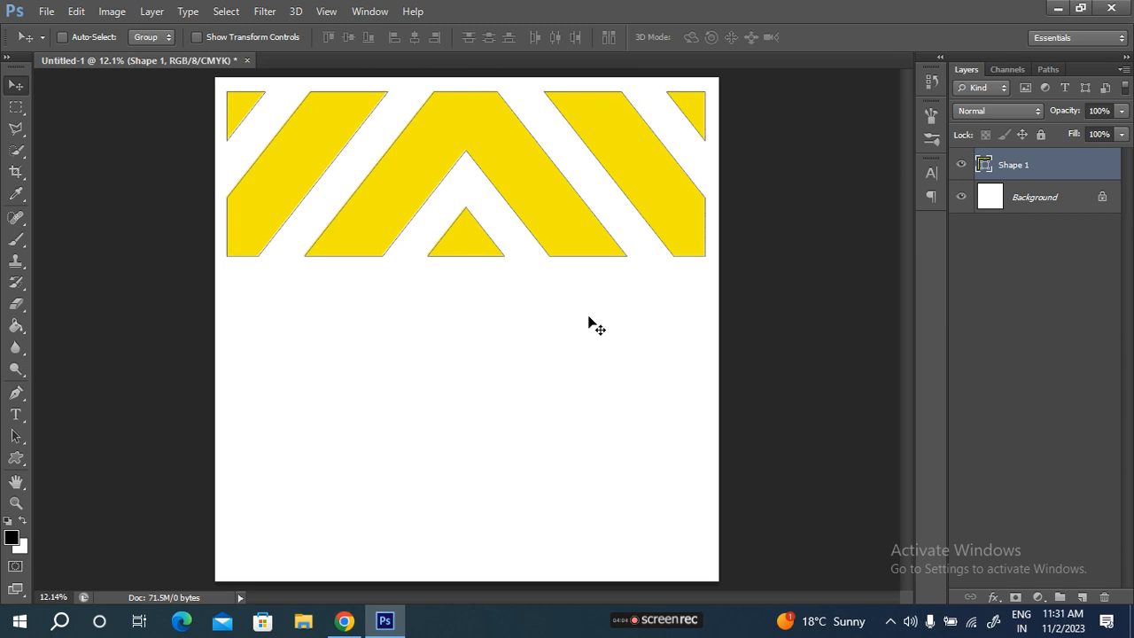
- Stretch the yellow chevron down to the canvas bottom and out to its right edge, about 102.97% wide and 297.63% high
key("ctrl+t")
left_click_drag(464, 258, 449, 580)
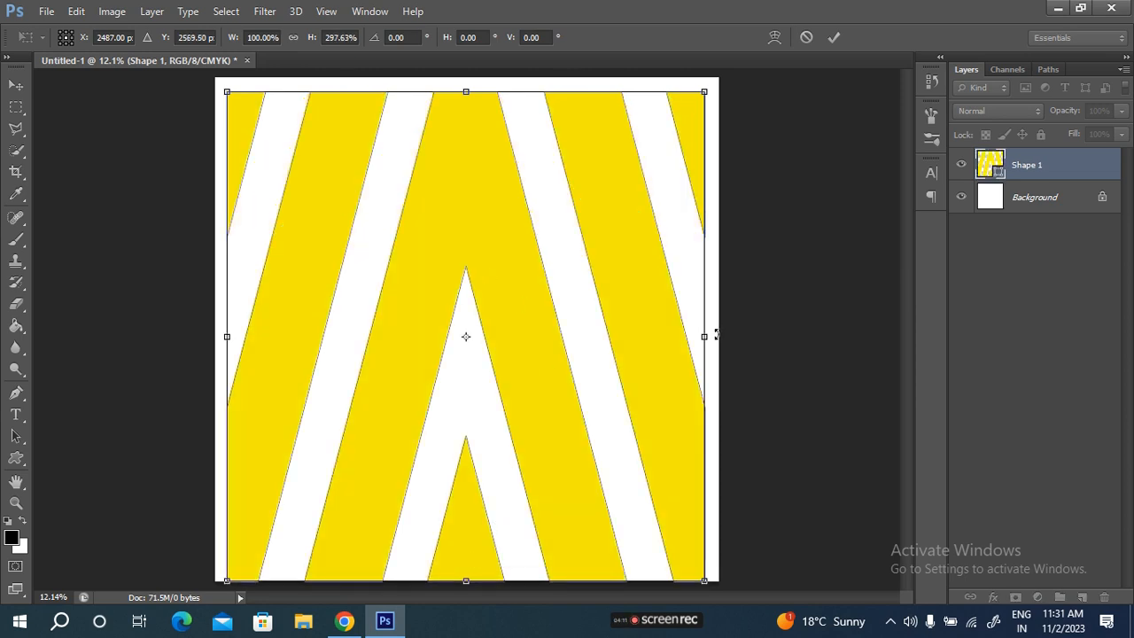
left_click_drag(703, 337, 718, 336)
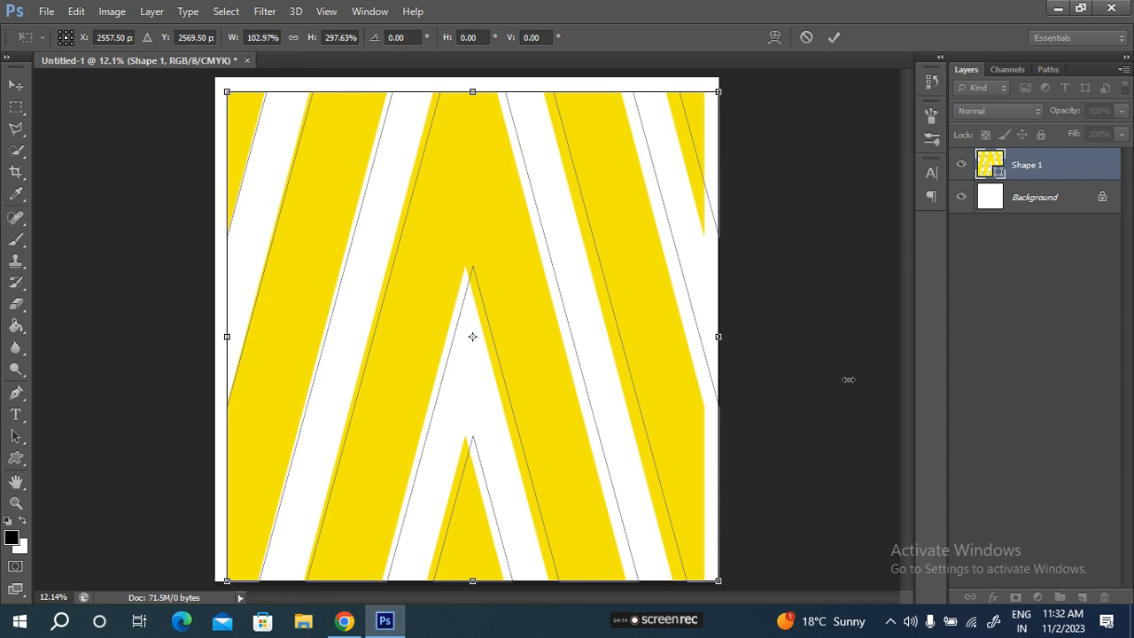
- Nudge the chevron up and left for an even white margin, extend its top edge to about 298.61% height, and apply the transform
key("Left")
key("Left")
key("Left")
key("Left")
key("Up")
key("Up")
key("Up")
key("Up")
key("Up")
key("Up")
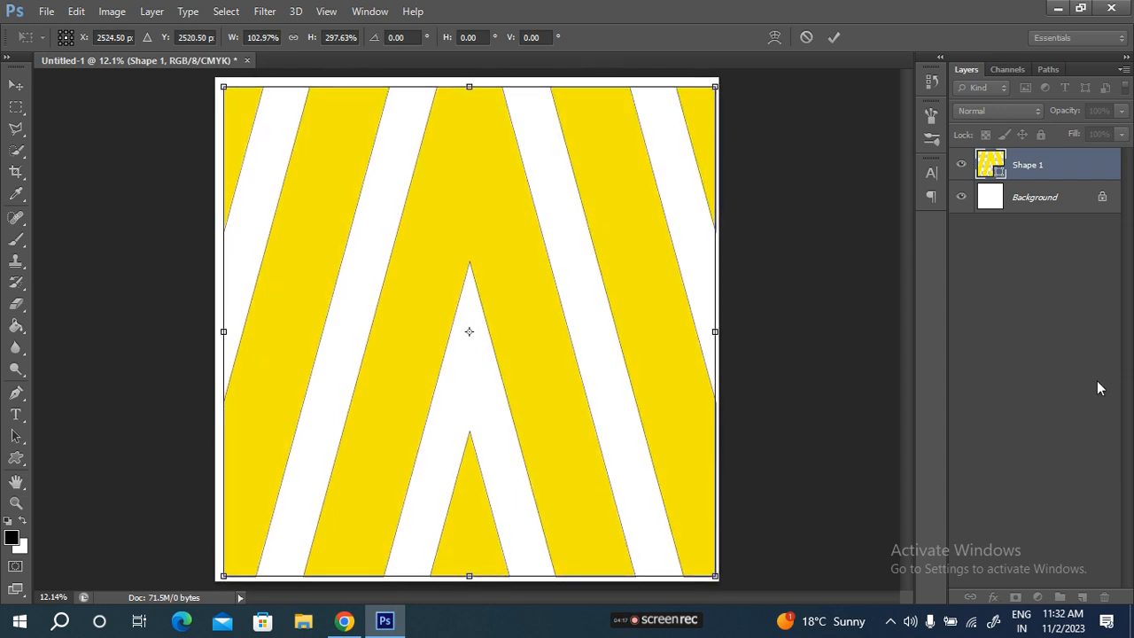
left_click_drag(468, 87, 455, 85)
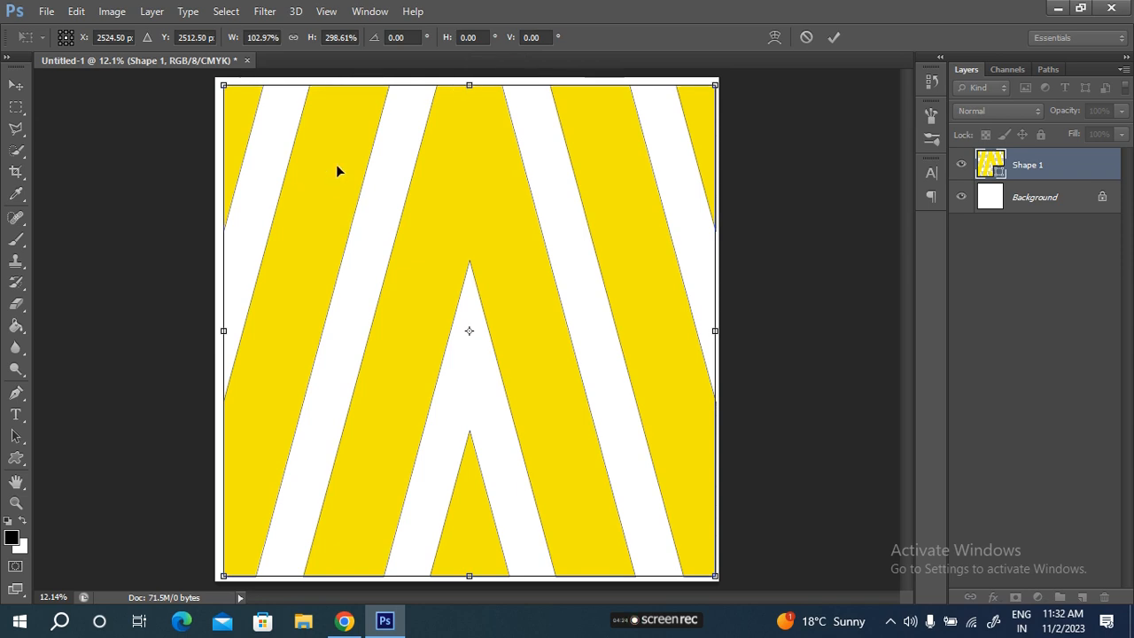
left_click(836, 38)
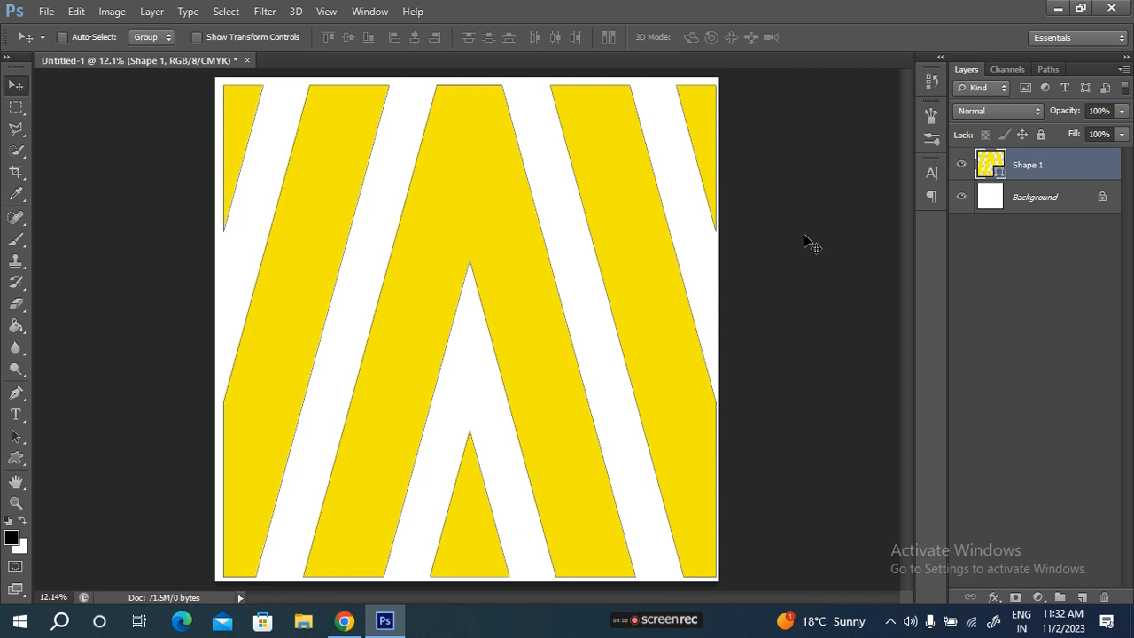
- Define the stretched chevron artwork as a pattern, keeping the suggested name Pattern 11
left_click(78, 11)
left_click(160, 390)
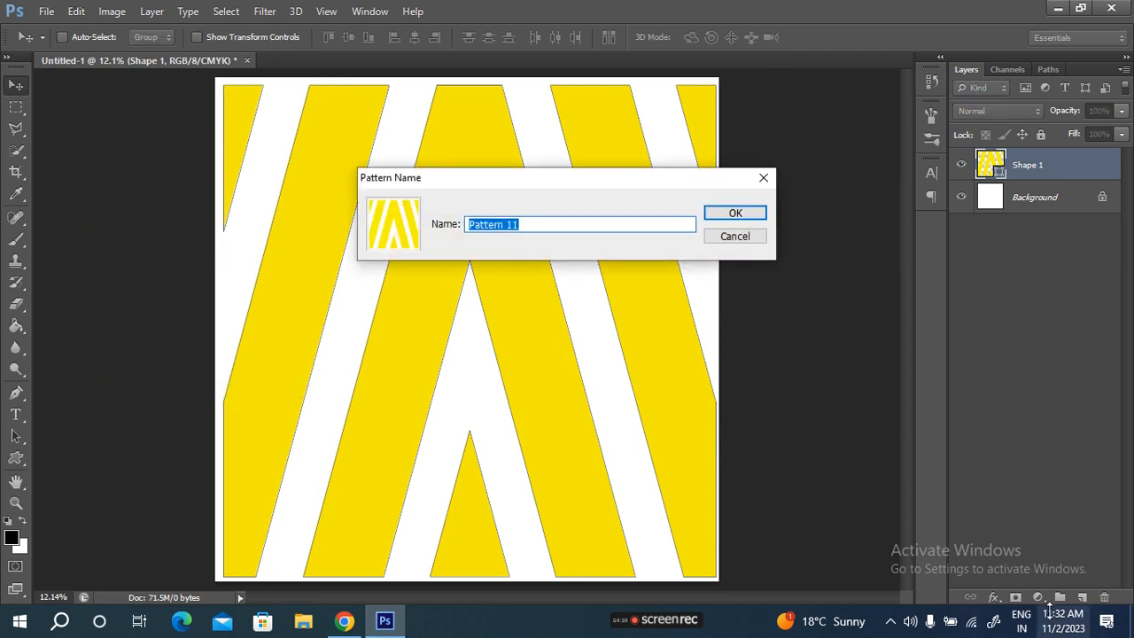
key("Return")
- Preview the margined chevron pattern in a Pattern fill layer at 30% scale, and remove that fill layer
left_click(1037, 597)
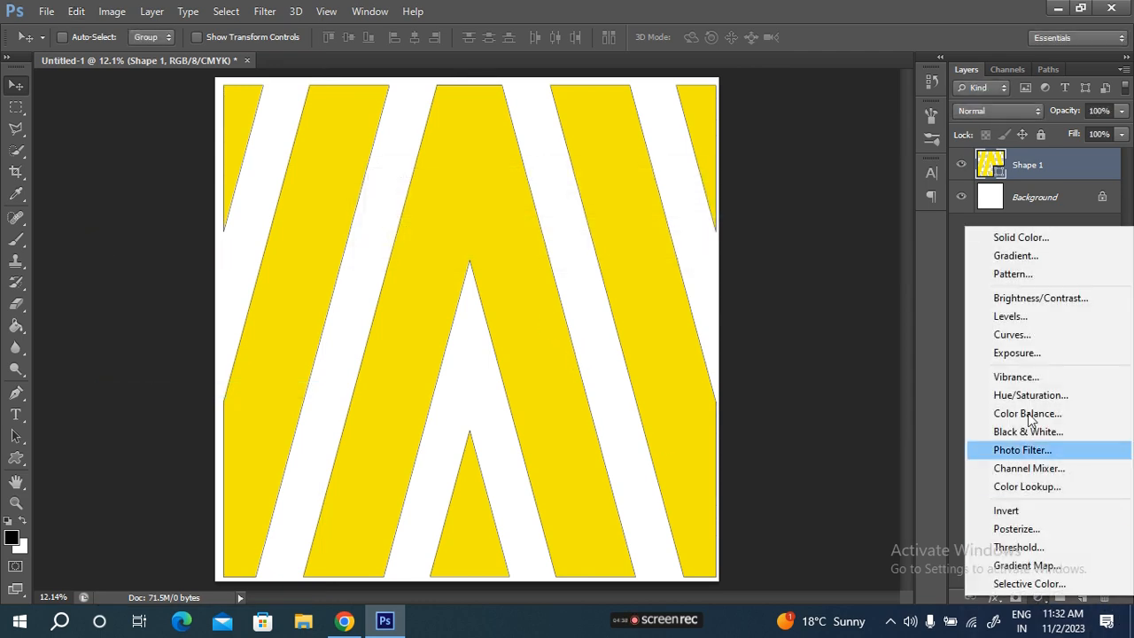
left_click(1038, 276)
double_click(863, 269)
type("30")
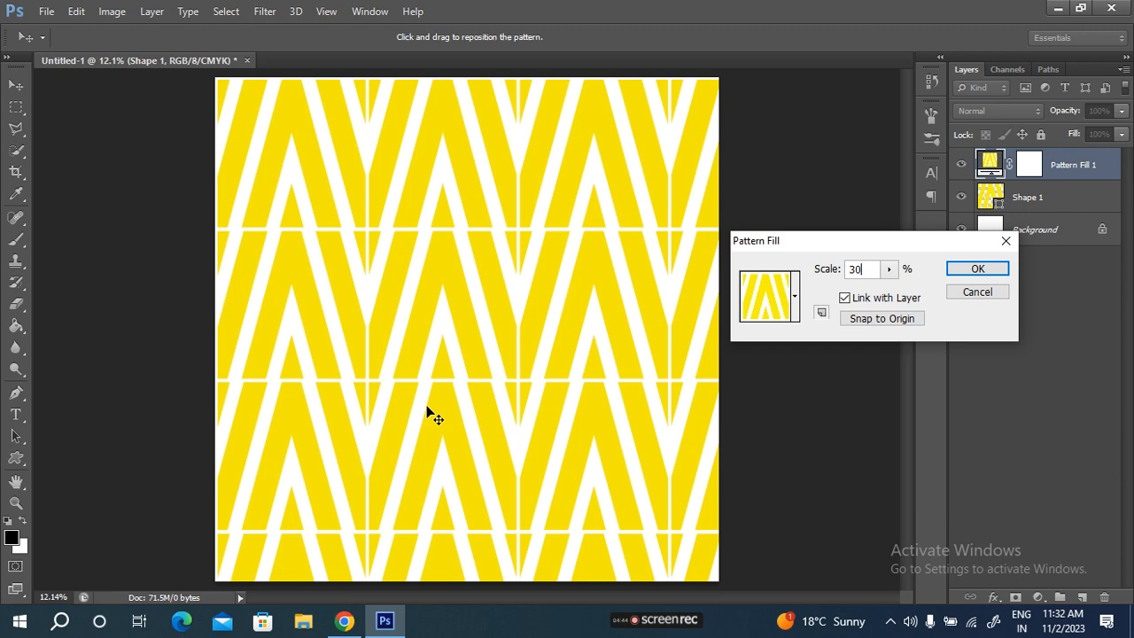
left_click(994, 270)
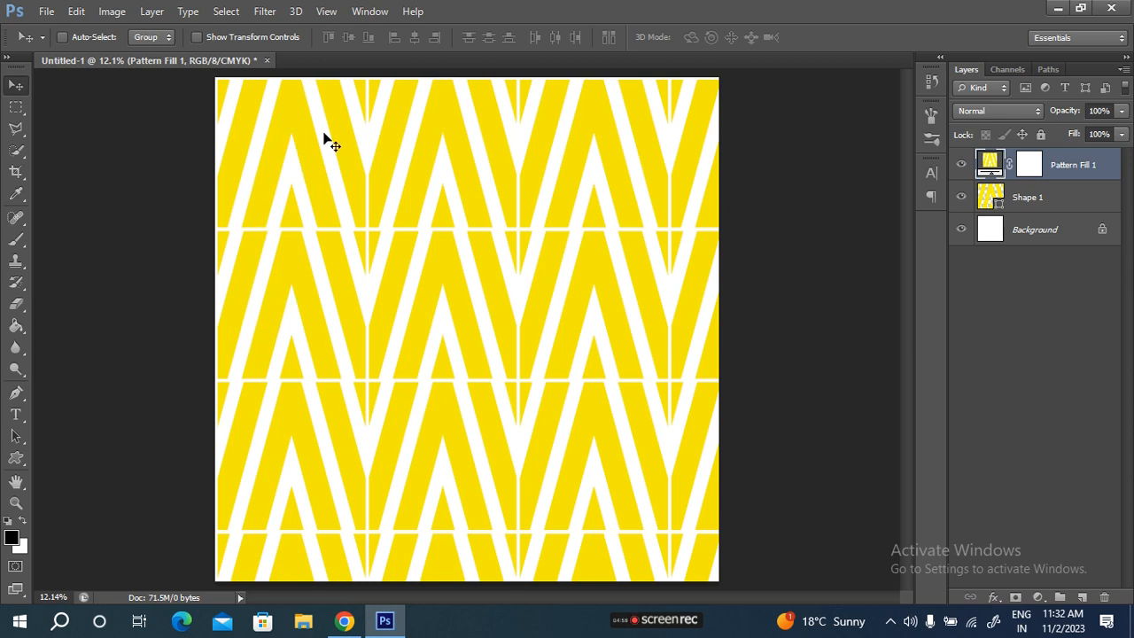
key("ctrl+z")
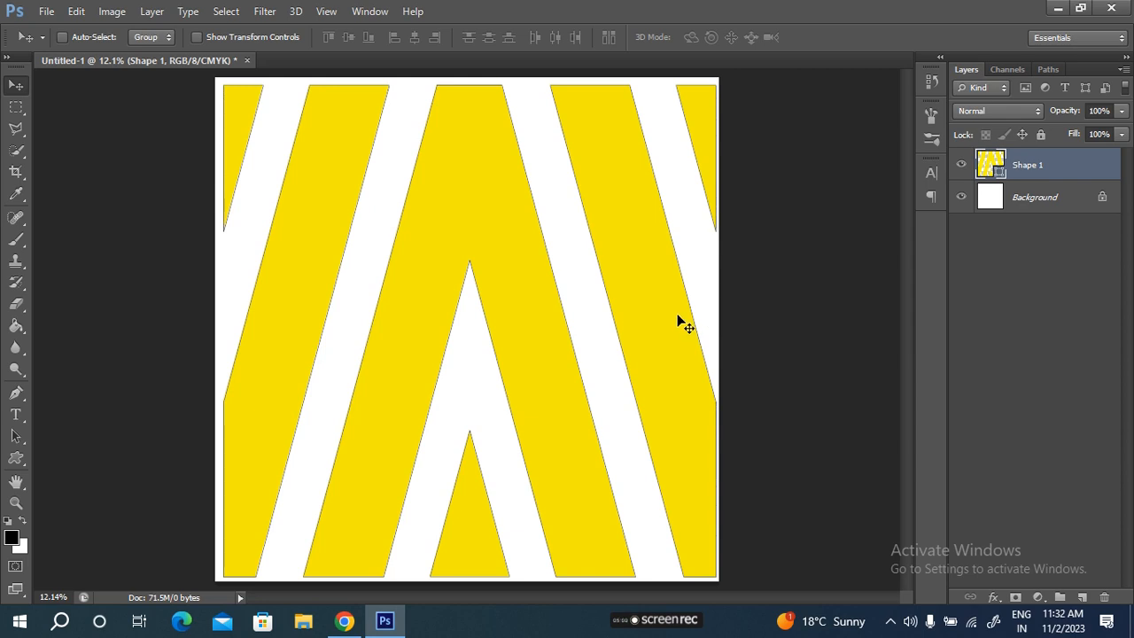
- Enlarge the chevron to about 102.35% width and 102.52% height so it reaches all four canvas edges without a margin
key("ctrl+t")
mouse_move(378, 211)
left_mouse_down()
mouse_move(362, 197)
mouse_move(384, 212)
left_mouse_up()
left_click_drag(705, 324, 712, 372)
left_click_drag(466, 569, 467, 580)
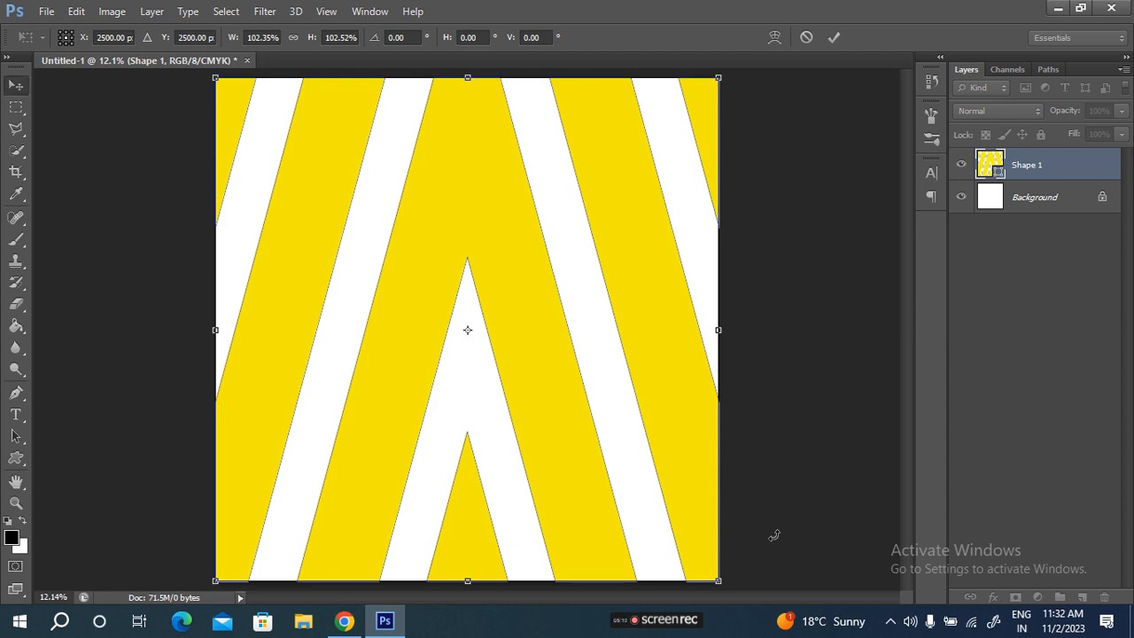
key("Return")
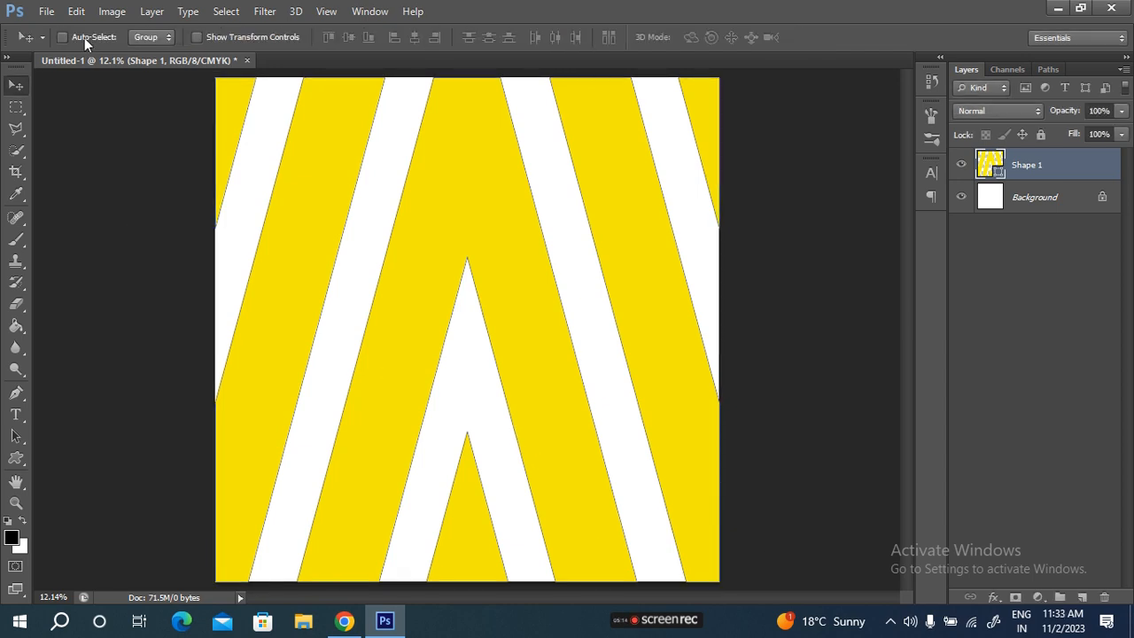
- Define the edge-to-edge chevron artwork as another pattern with the suggested name
left_click(76, 11)
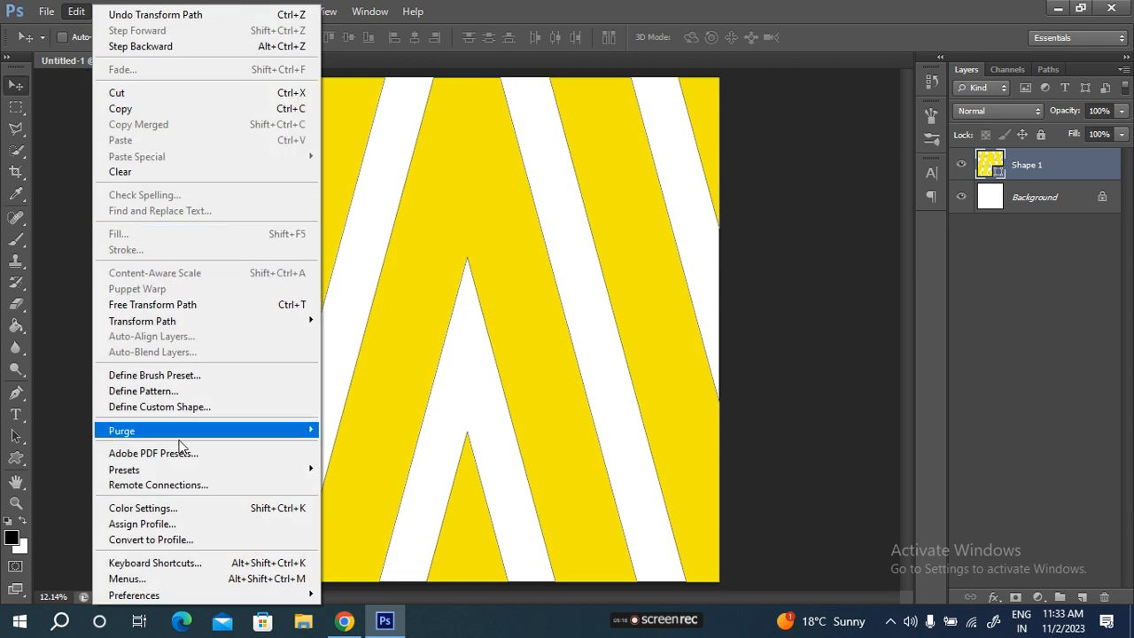
left_click(144, 391)
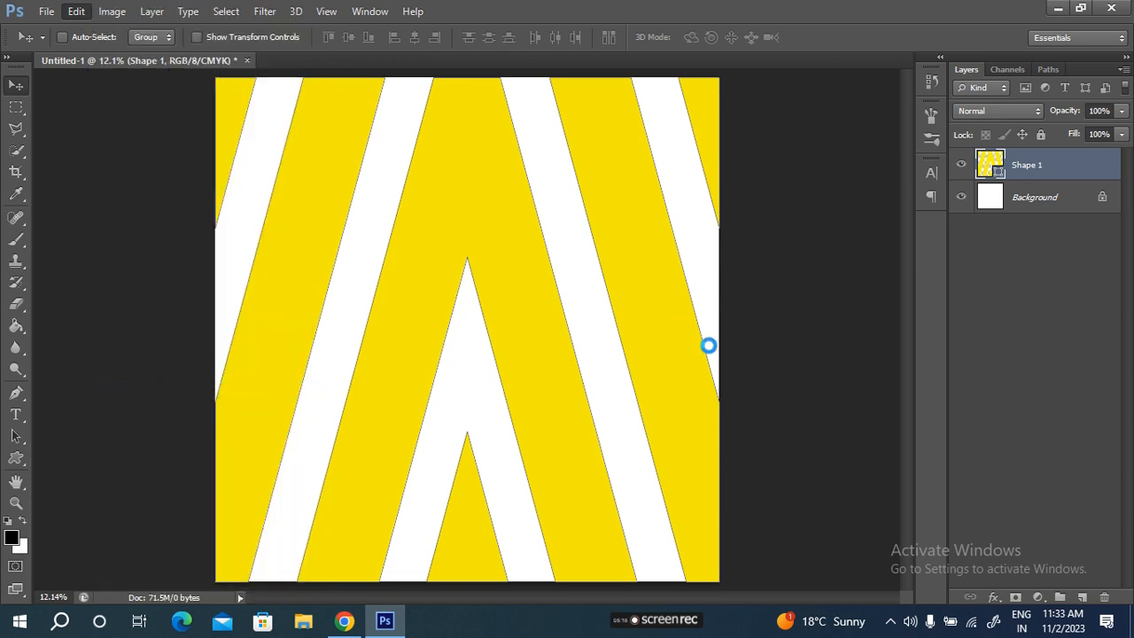
key("Return")
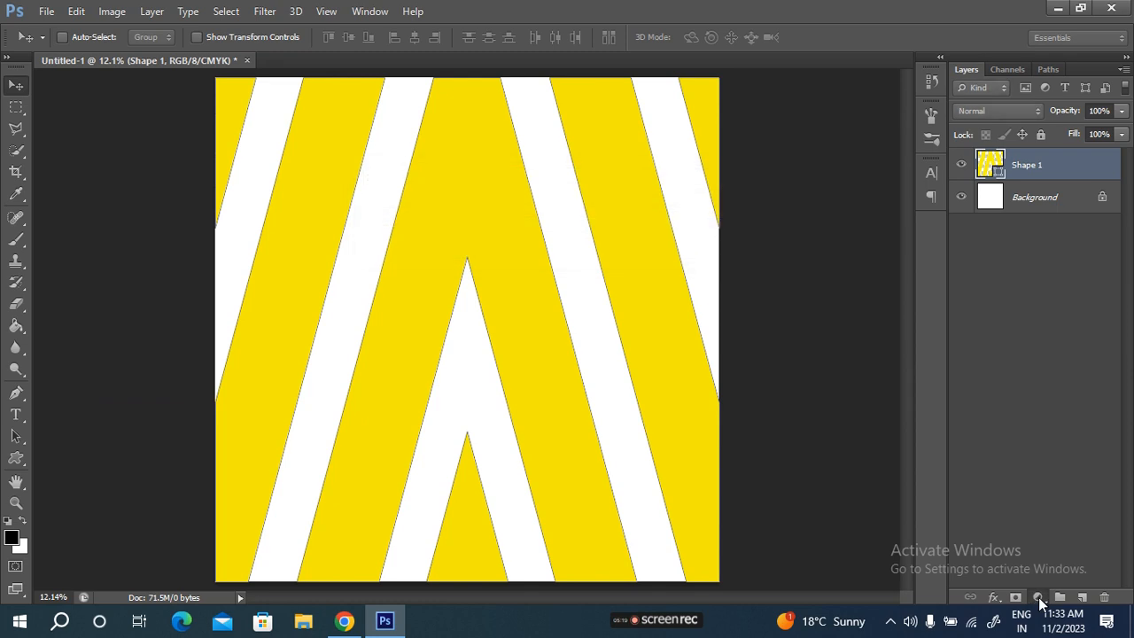
- Preview the edge-to-edge chevron pattern in a Pattern fill layer at 30% scale, and delete the fill and chevron layers
left_click(1038, 597)
left_click(1038, 280)
double_click(860, 276)
type("30")
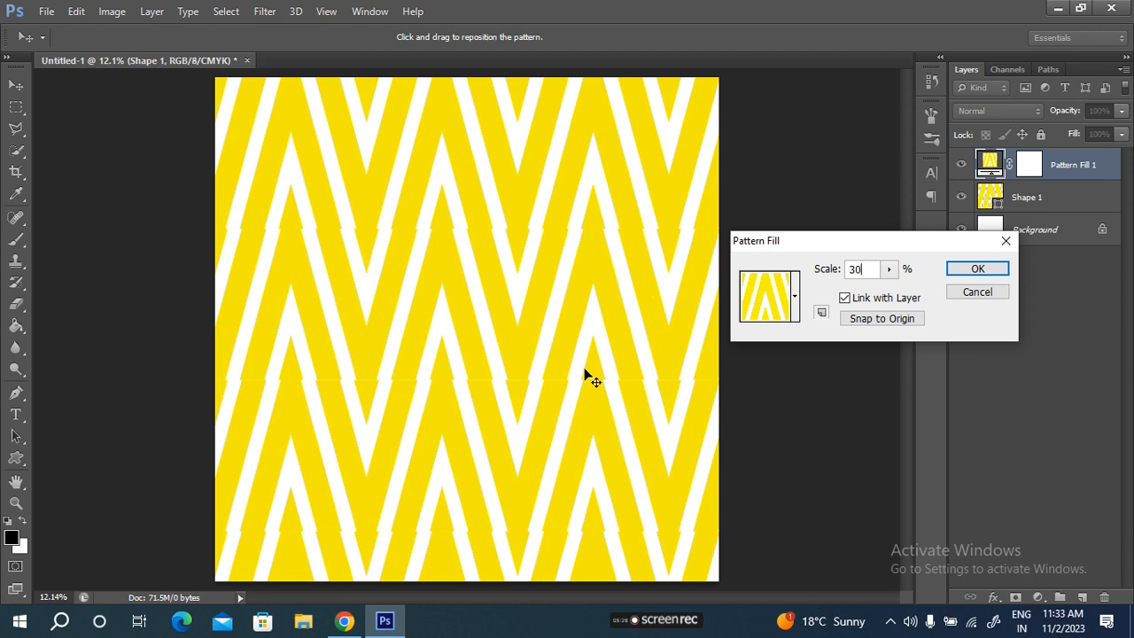
left_click(978, 269)
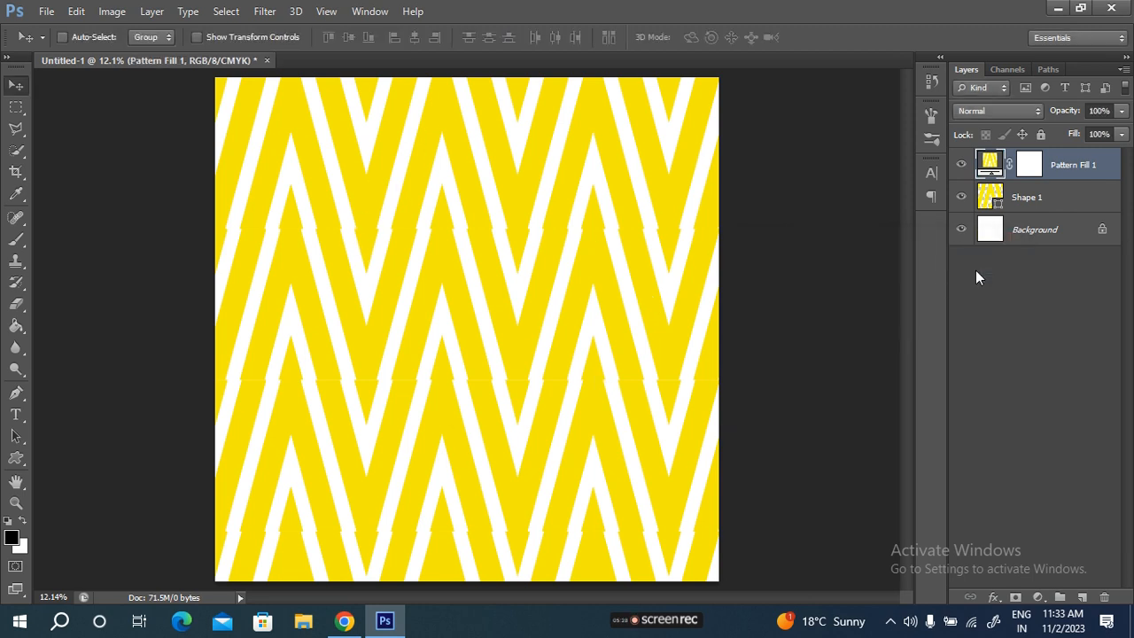
key("Delete")
key("Delete")
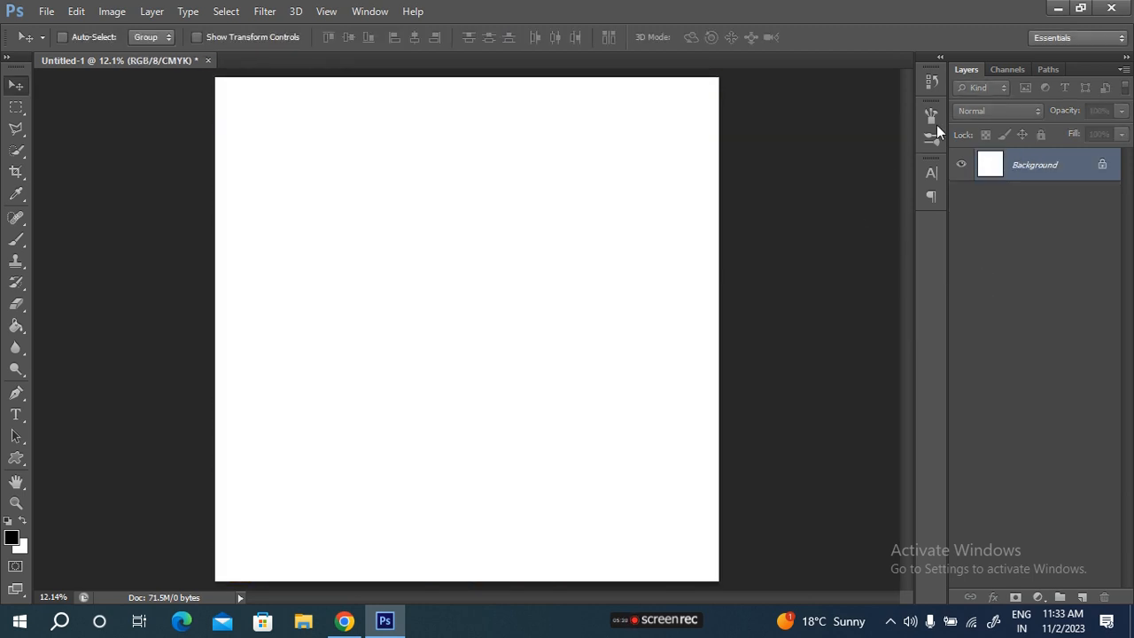
- Revert the document history to the state with both the yellow chevron and the blue railway shapes
left_click(931, 81)
left_click(823, 299)
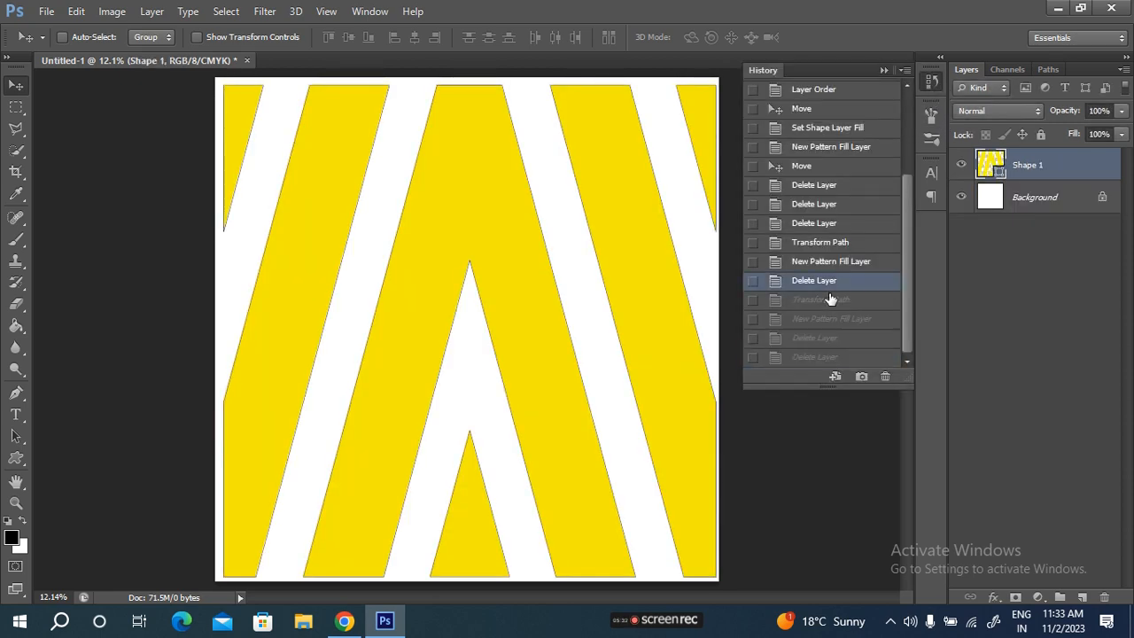
left_click(839, 261)
left_click(832, 242)
left_click(832, 204)
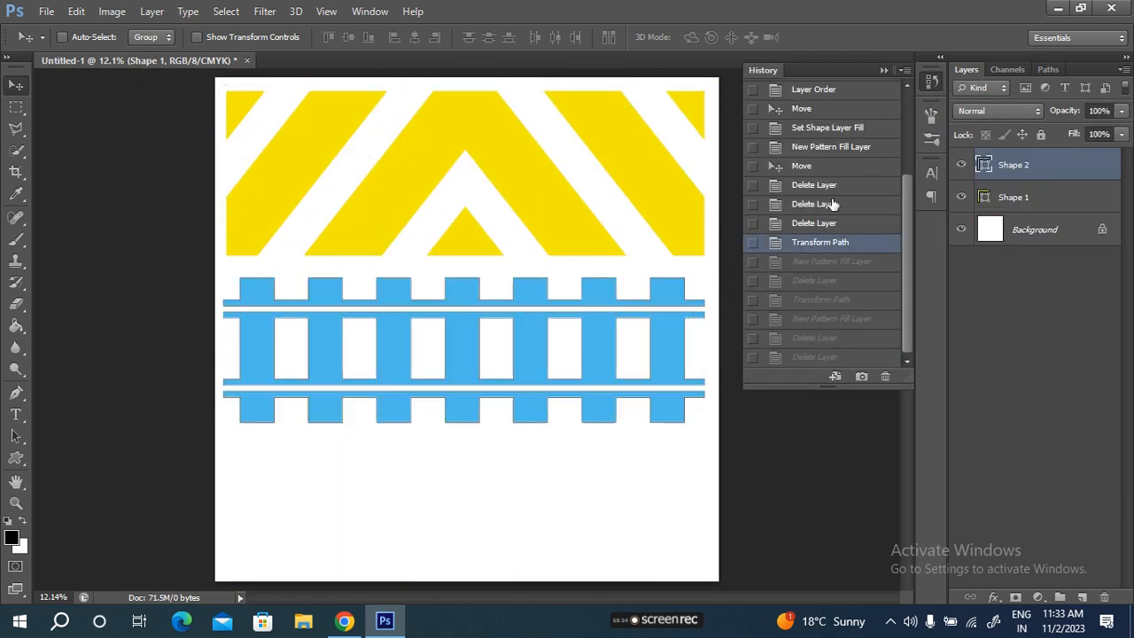
left_click(883, 69)
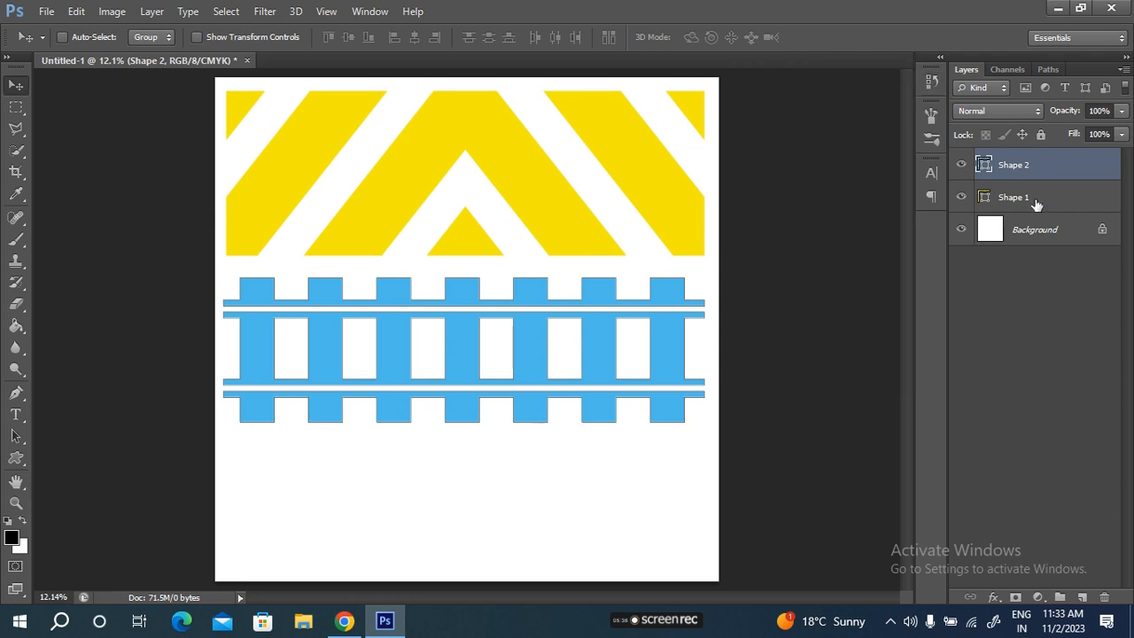
- Delete the yellow chevron layer and widen the blue railway shape to about 104.77% so it spans the full canvas width
left_click(1027, 197)
key("Delete")
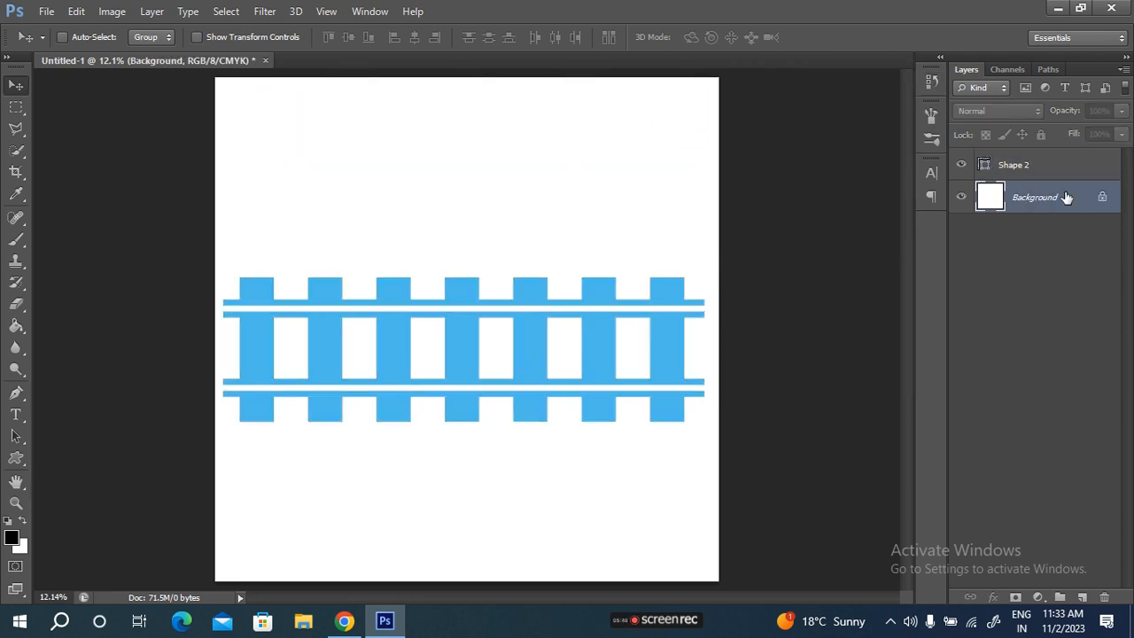
left_click(1068, 171)
key("ctrl+t")
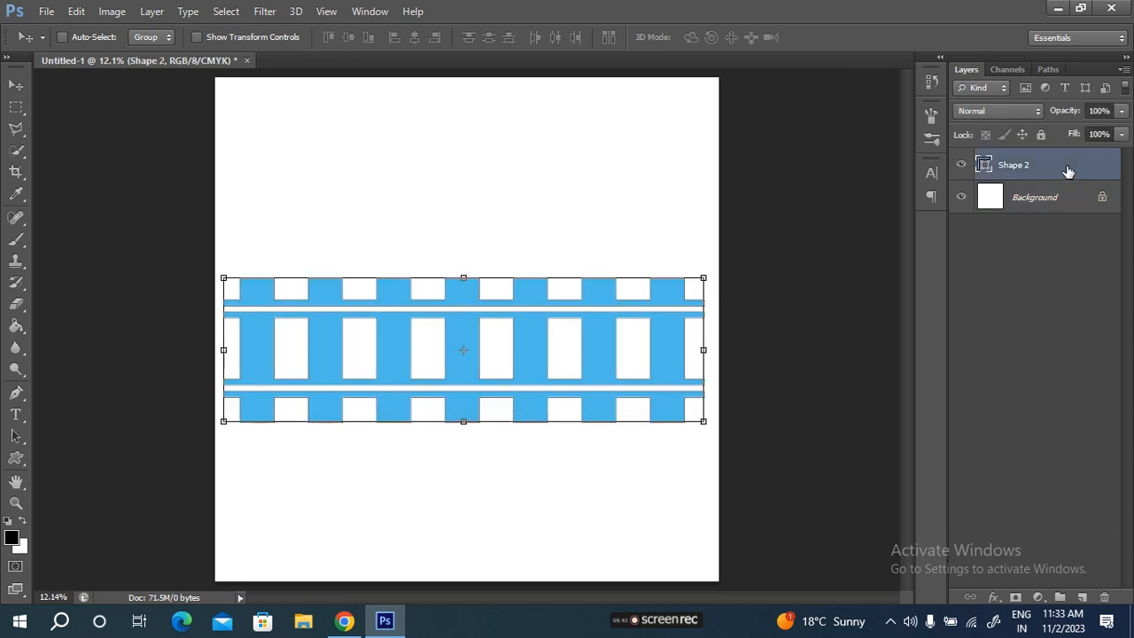
left_click_drag(702, 351, 718, 353)
left_click_drag(225, 350, 215, 350)
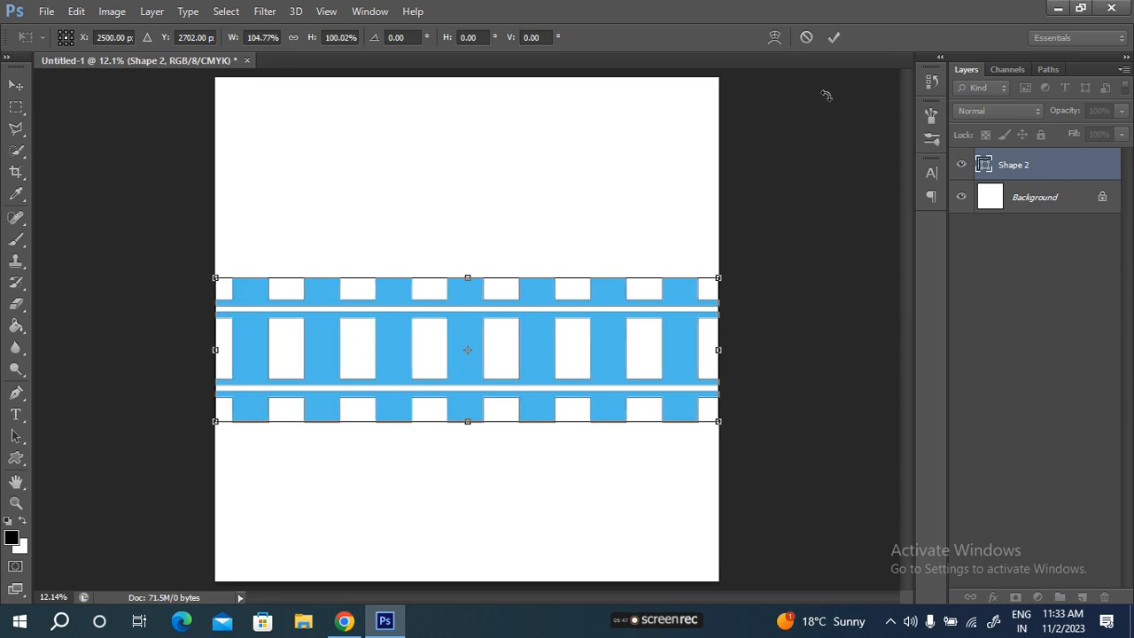
left_click(833, 36)
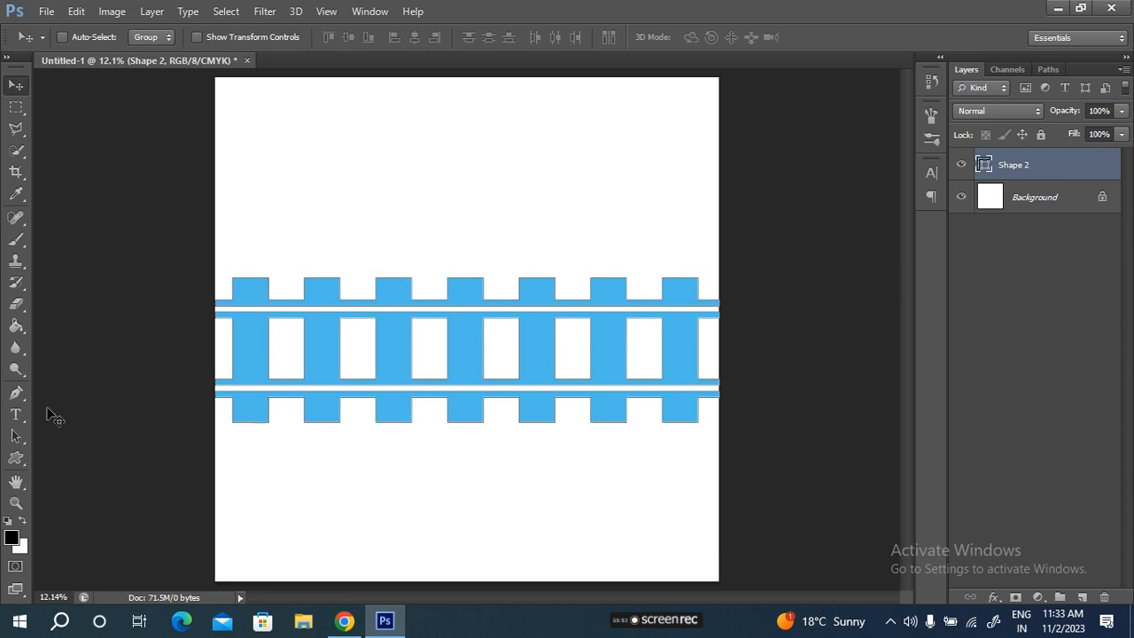
- Replace the Custom Shape tool's available shapes with the Talk Bubbles set
left_click(16, 457)
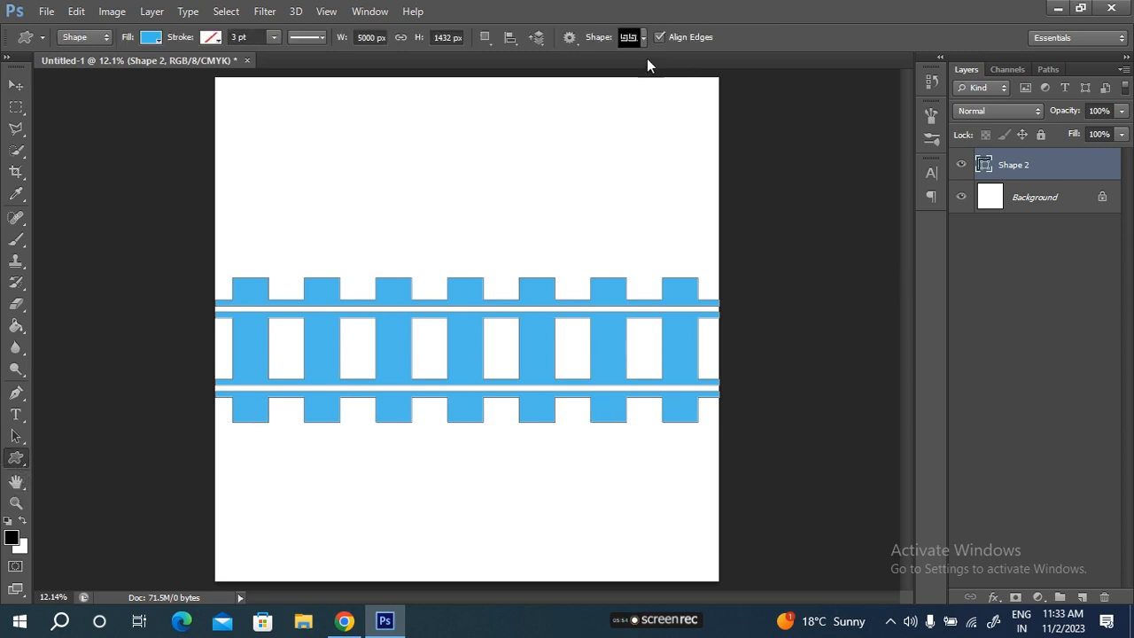
left_click(644, 38)
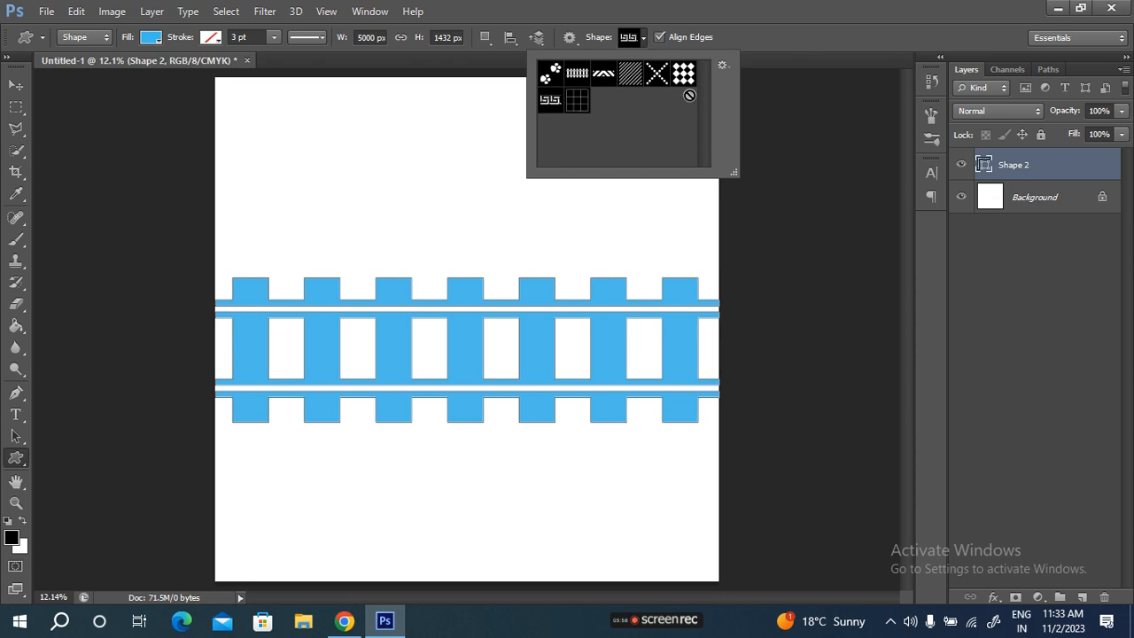
left_click(721, 67)
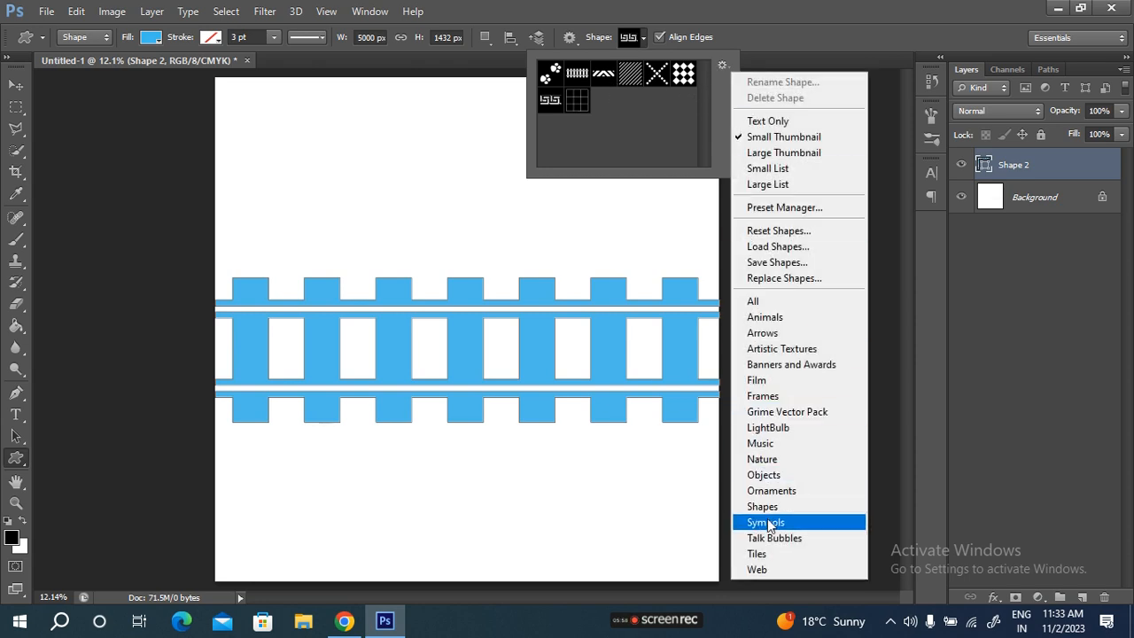
left_click(797, 537)
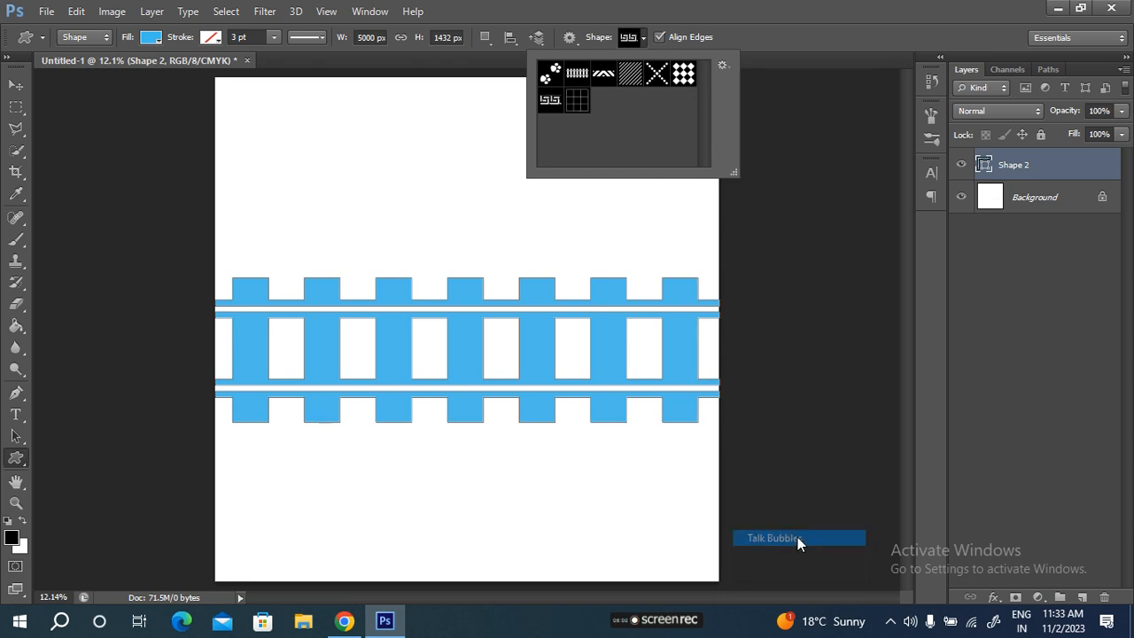
left_click(506, 245)
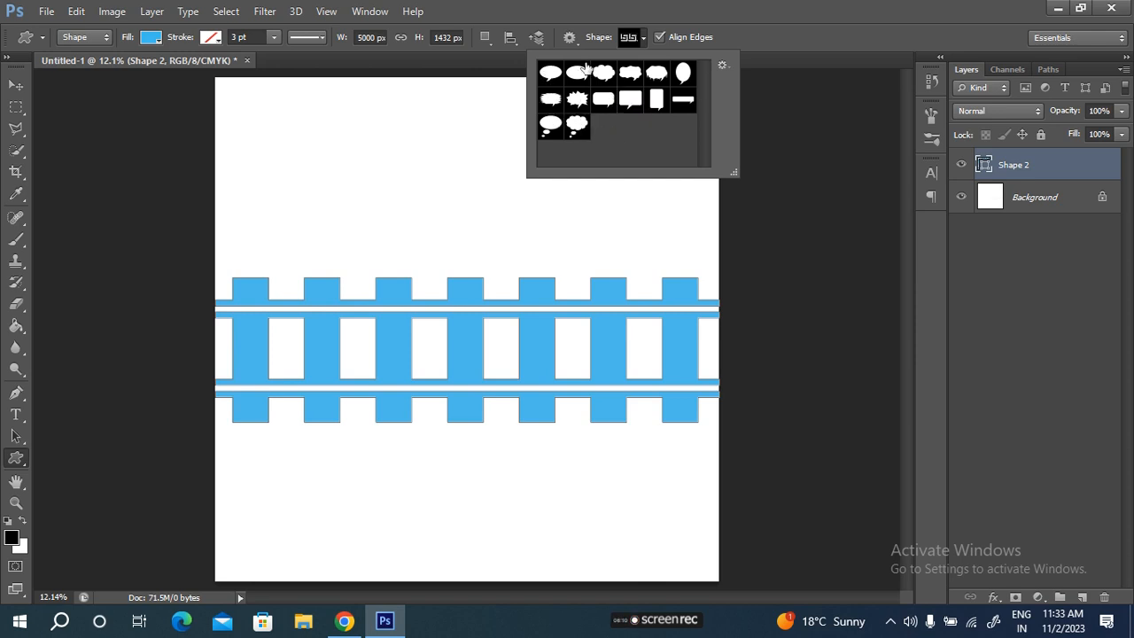
- Draw a jagged speech bubble about 1171 × 1005 px above the left part of the blue railway band
left_click(551, 99)
left_click(646, 36)
left_click_drag(239, 125, 356, 224)
left_click(642, 38)
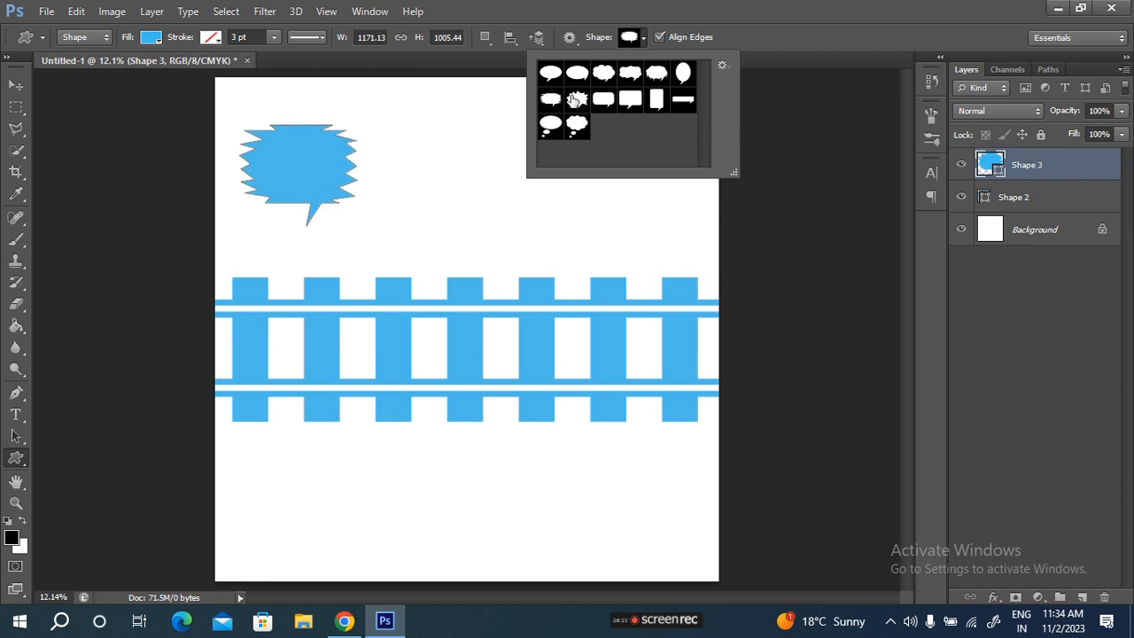
left_click(604, 76)
left_click(601, 40)
left_click_drag(417, 135, 578, 245)
left_click(643, 37)
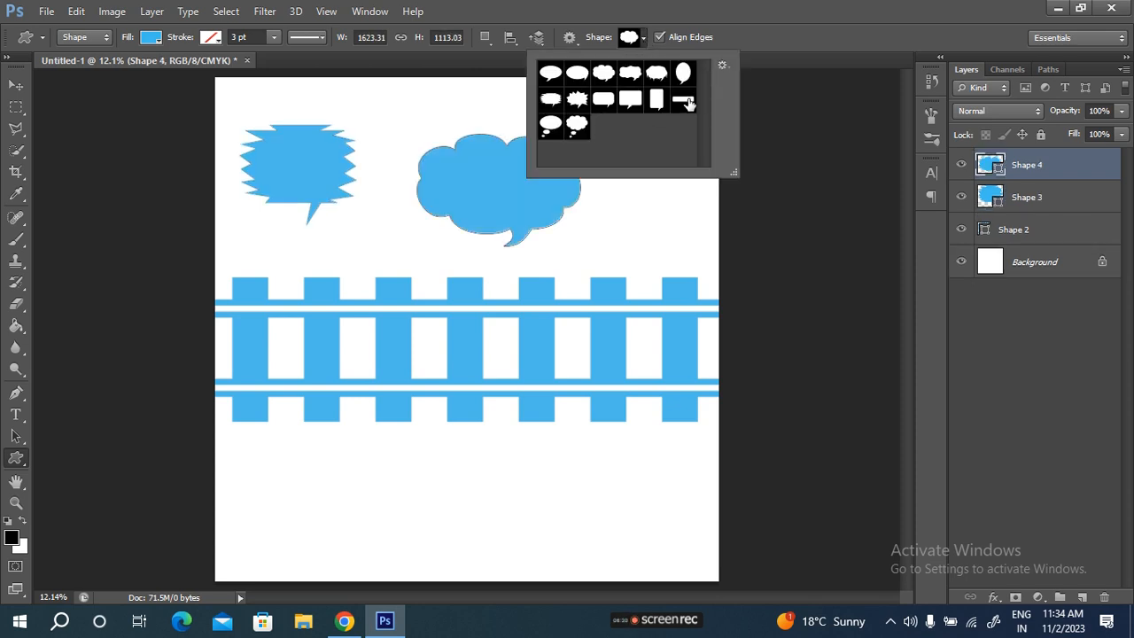
left_click(598, 38)
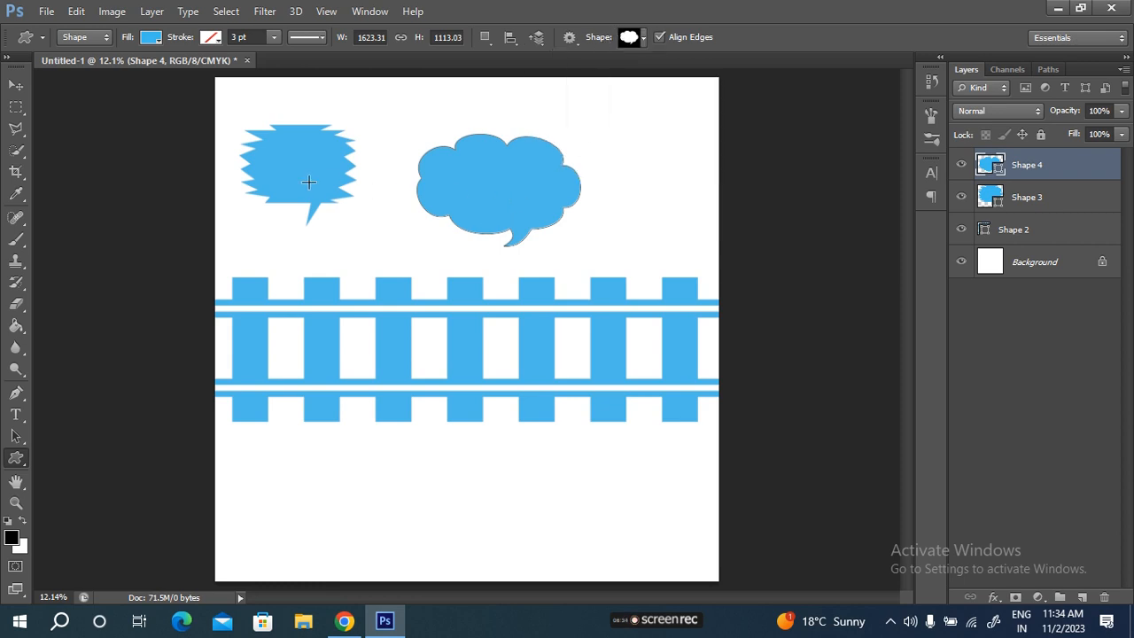
key("ctrl+z")
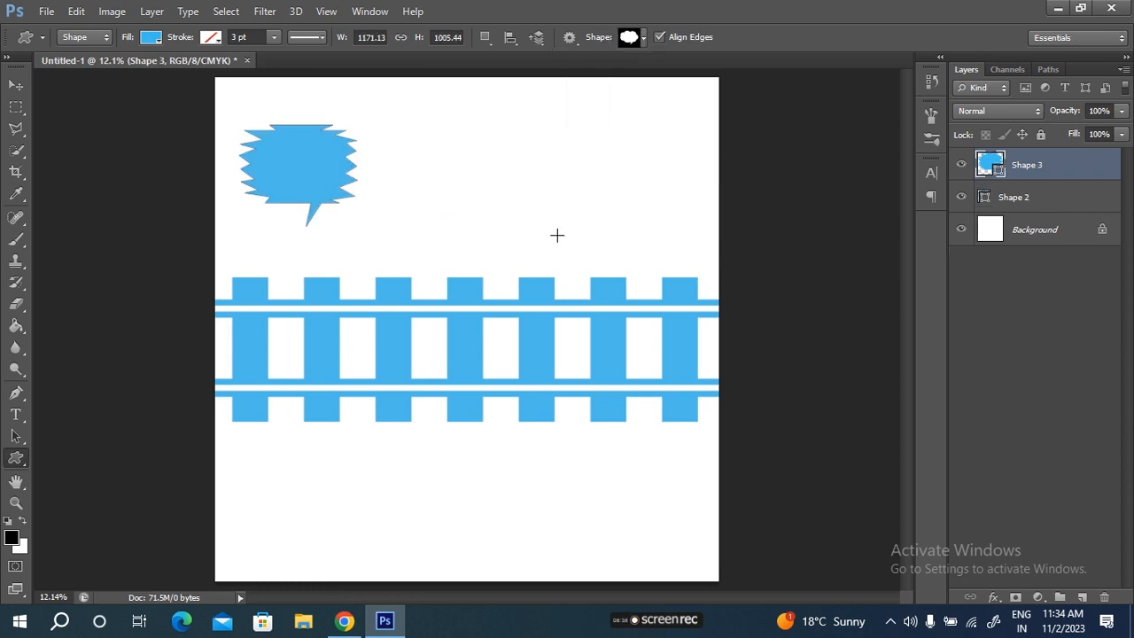
- Duplicate the blue jagged speech bubble and place the copy level with the original, just to its right
key("ctrl+j")
key("ctrl+t")
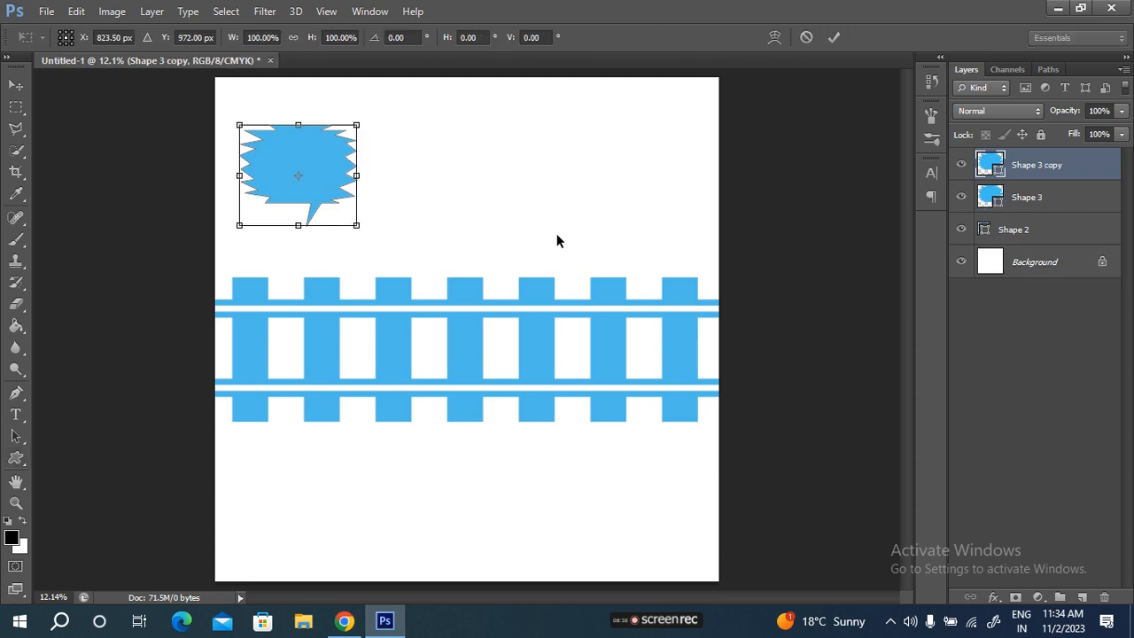
left_click_drag(259, 168, 414, 168)
left_click_drag(494, 188, 494, 187)
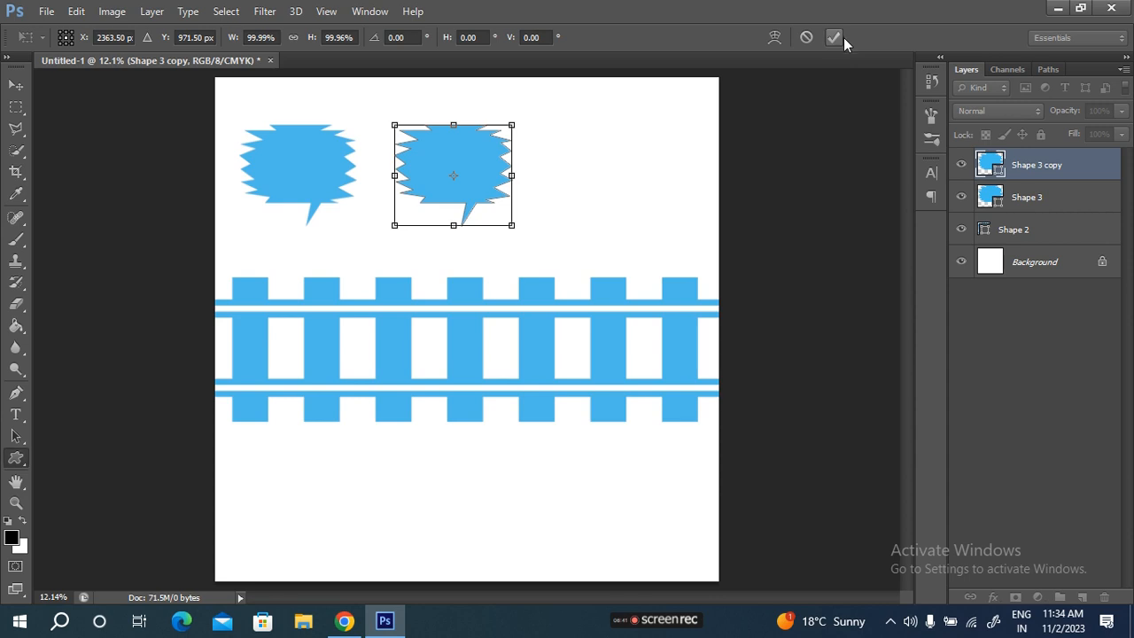
left_click(833, 37)
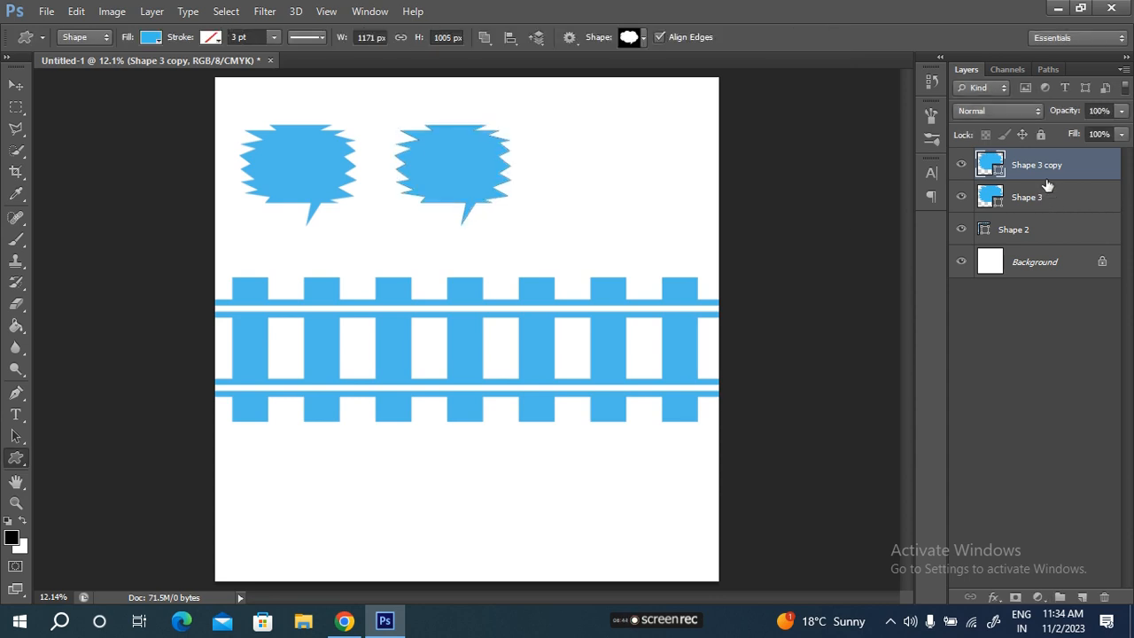
- Fill both jagged speech bubbles with red
left_click(1045, 198, "shift")
left_click(149, 40)
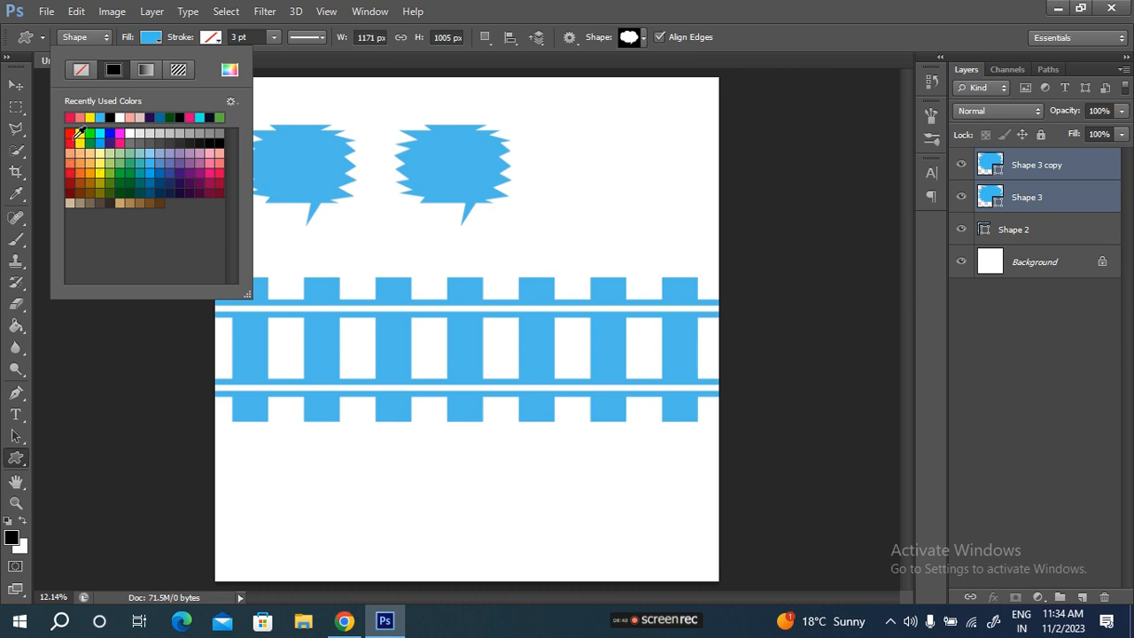
left_click(69, 134)
left_click(154, 42)
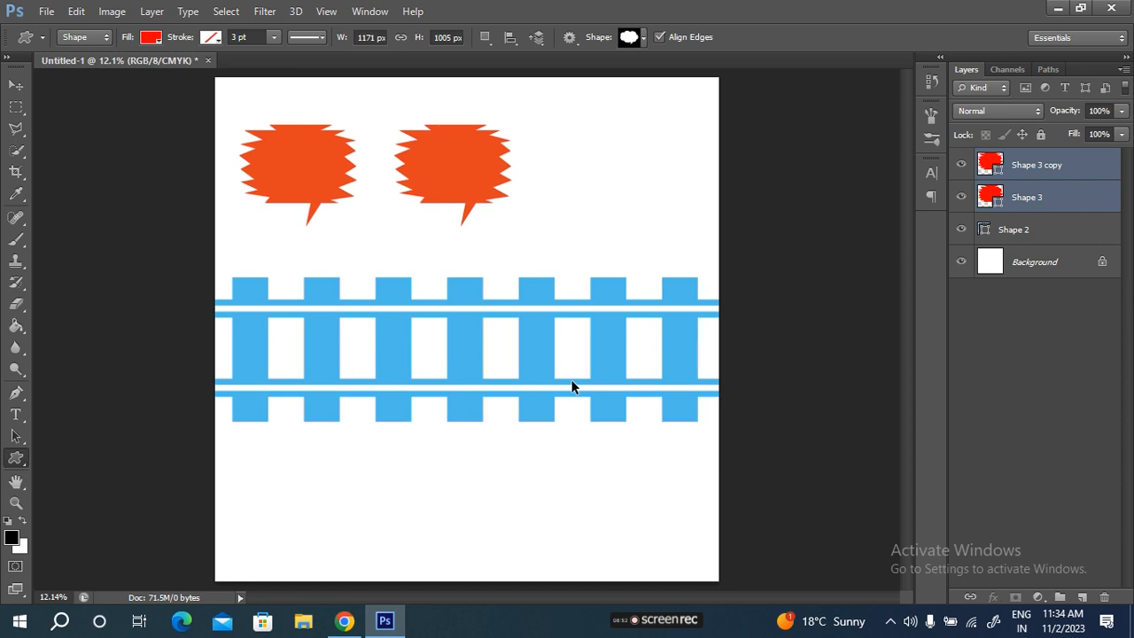
- Duplicate the two red speech bubbles and move the copies below the railway band, near the canvas's lower-right edge
key("ctrl+j")
key("ctrl+t")
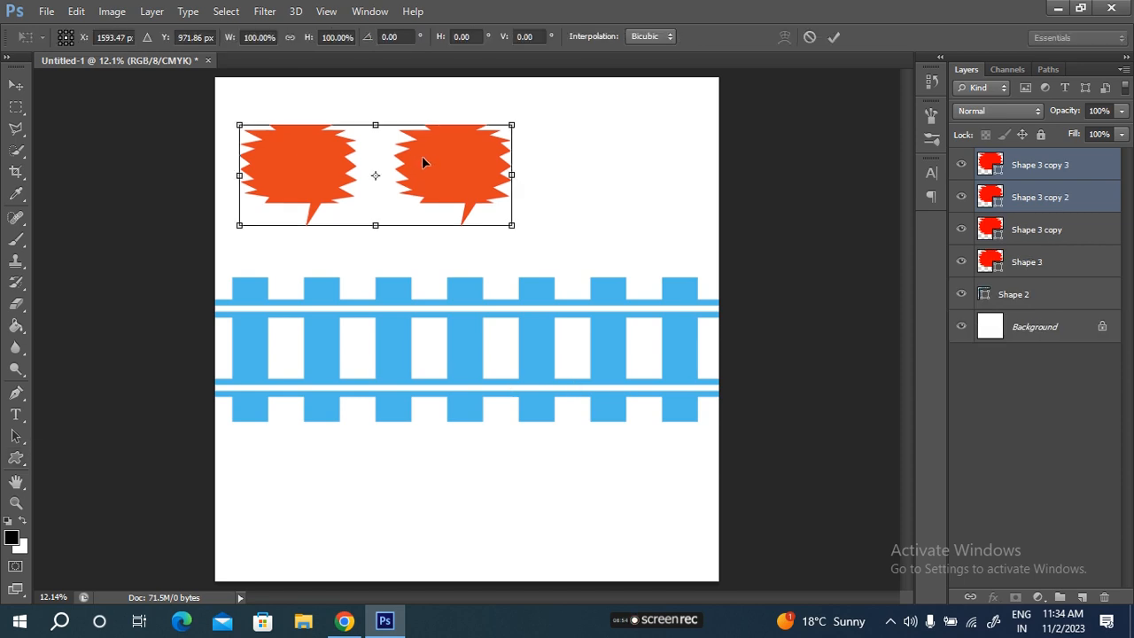
left_click_drag(429, 160, 395, 495)
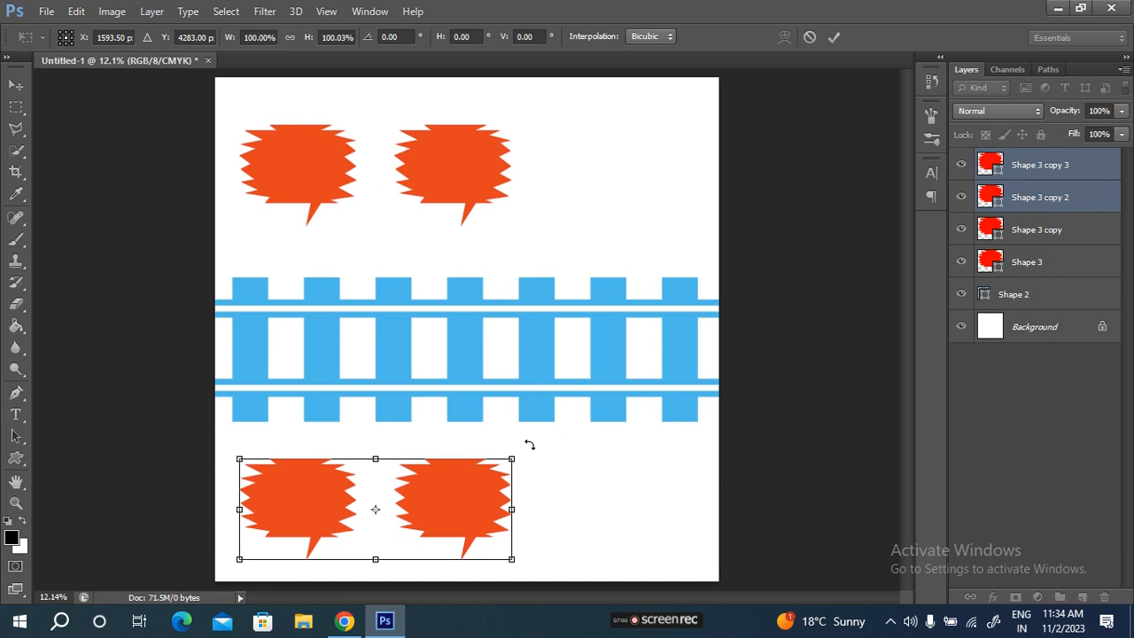
left_click_drag(409, 511, 608, 518)
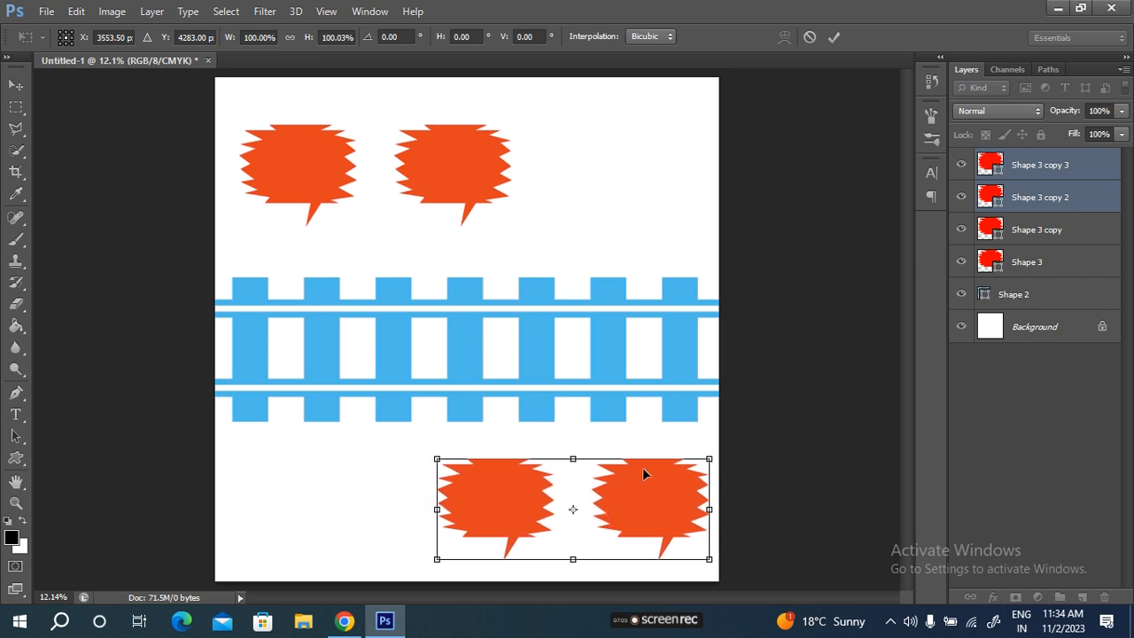
key("u")
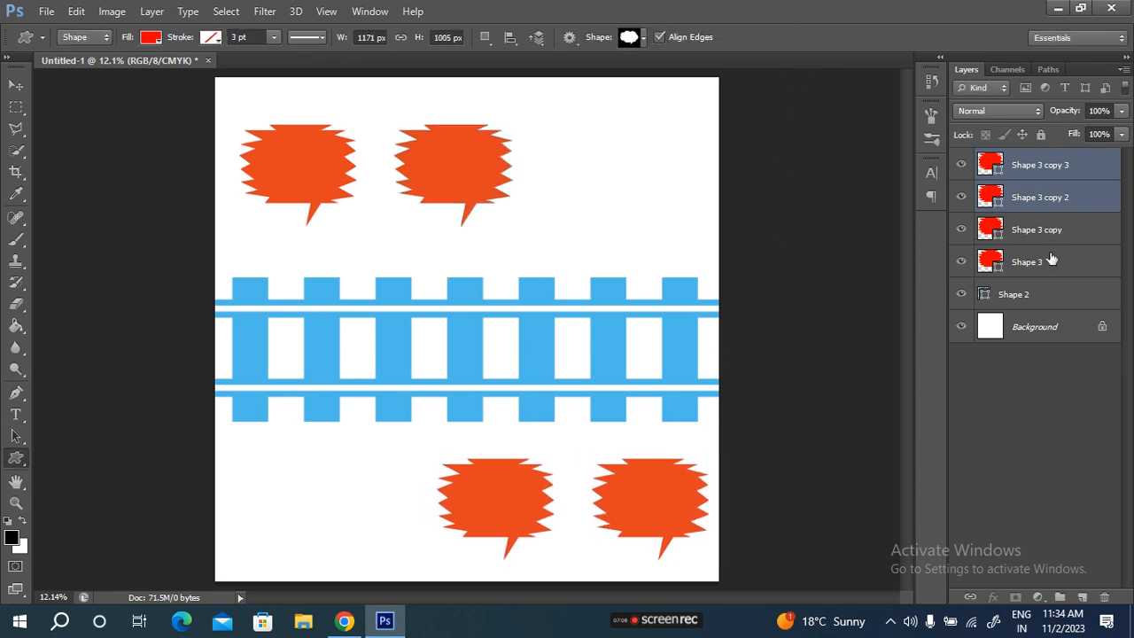
- Shift the upper pair of red bubbles slightly left, close to the canvas edge, and turn off the CMYK proof colours
left_click(1051, 232)
left_click(1051, 259, "shift")
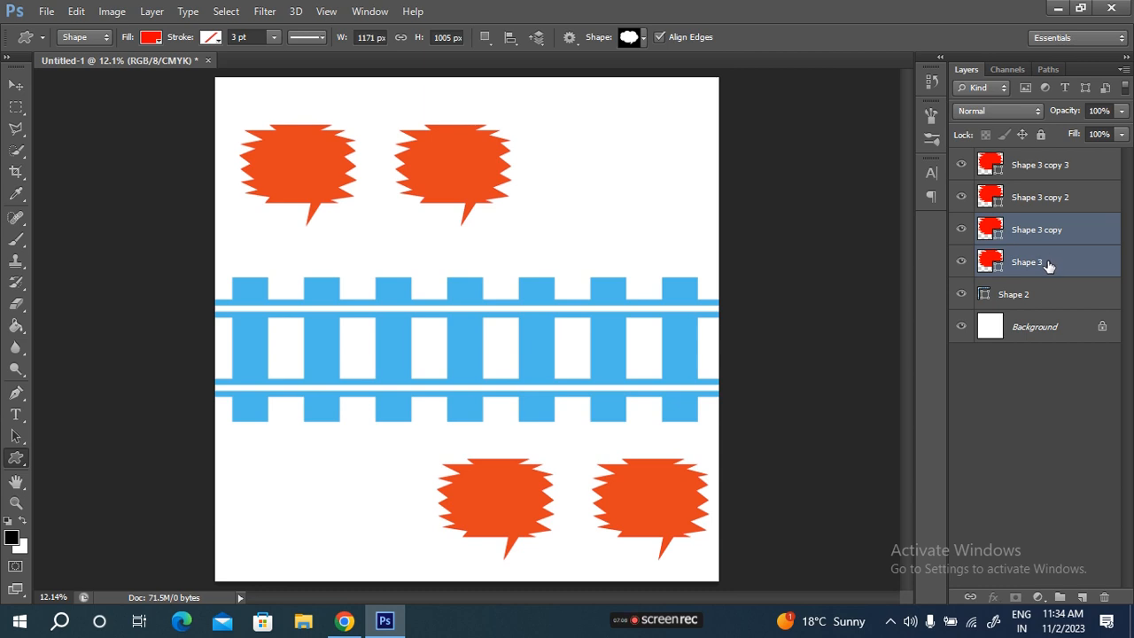
key("ctrl+t")
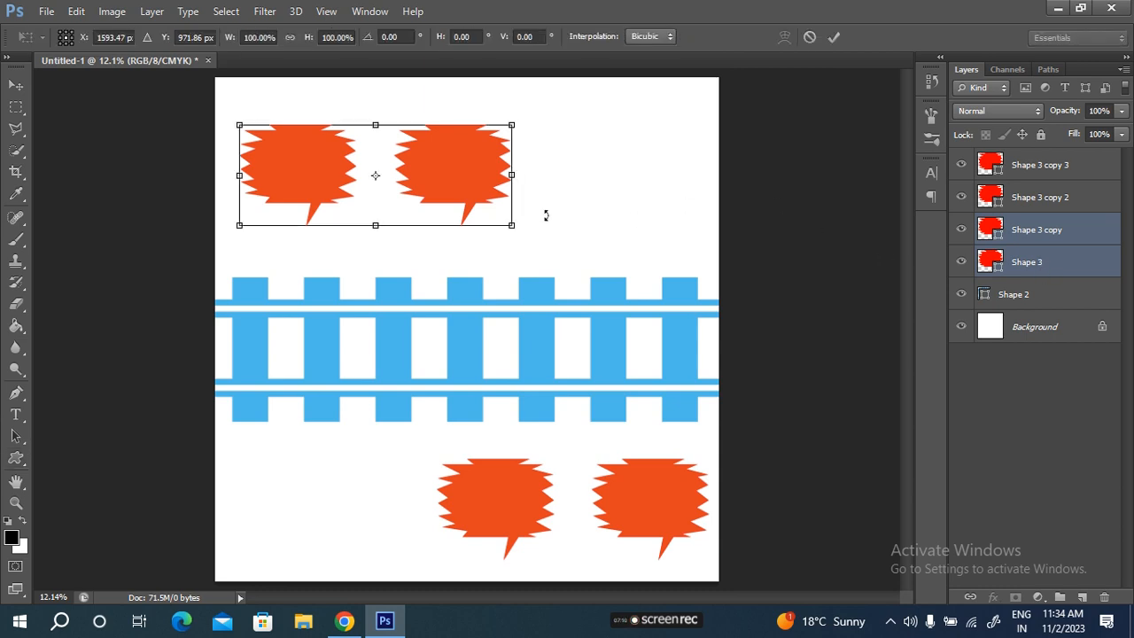
left_click_drag(469, 175, 452, 175)
left_click(833, 36)
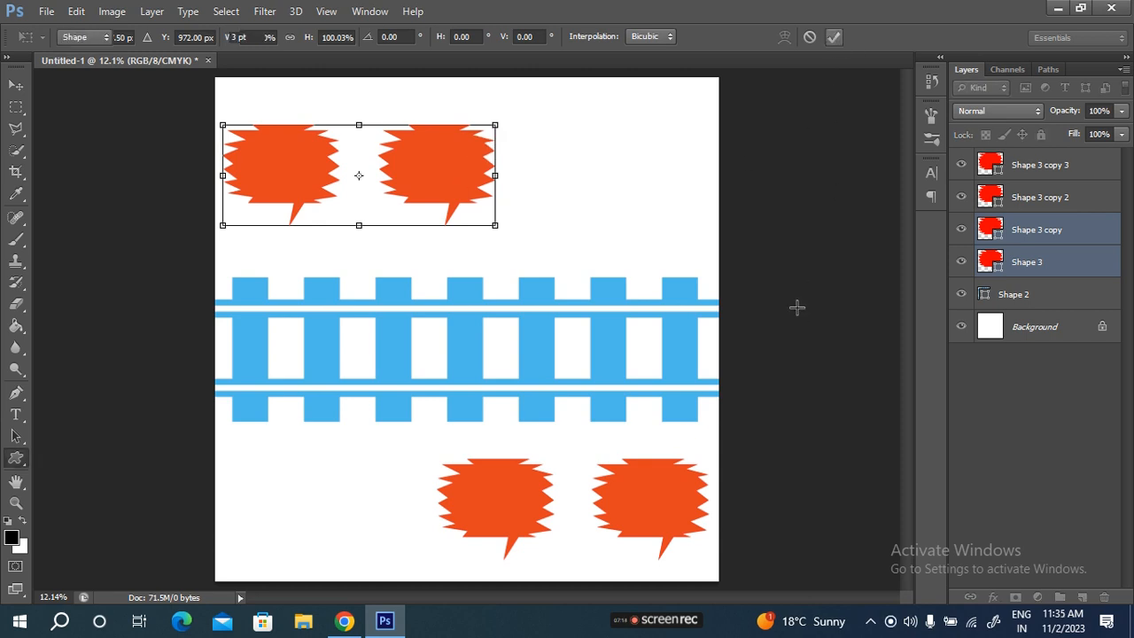
key("ctrl+y")
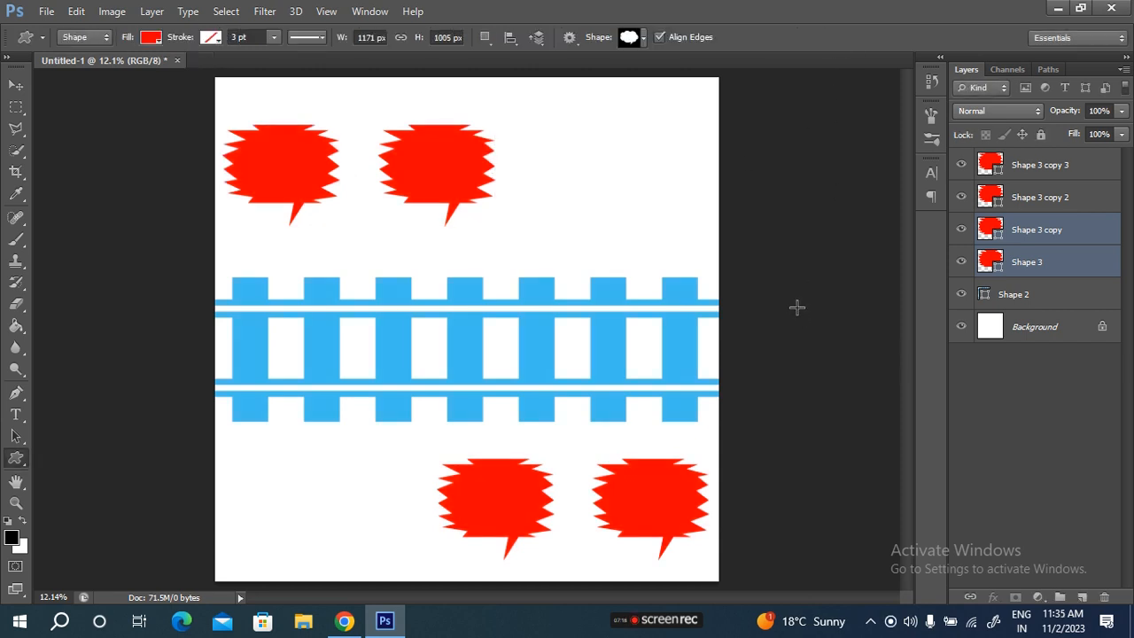
- Define the whole railway and speech-bubble design as a pattern named Pattern 13
left_click(1079, 164)
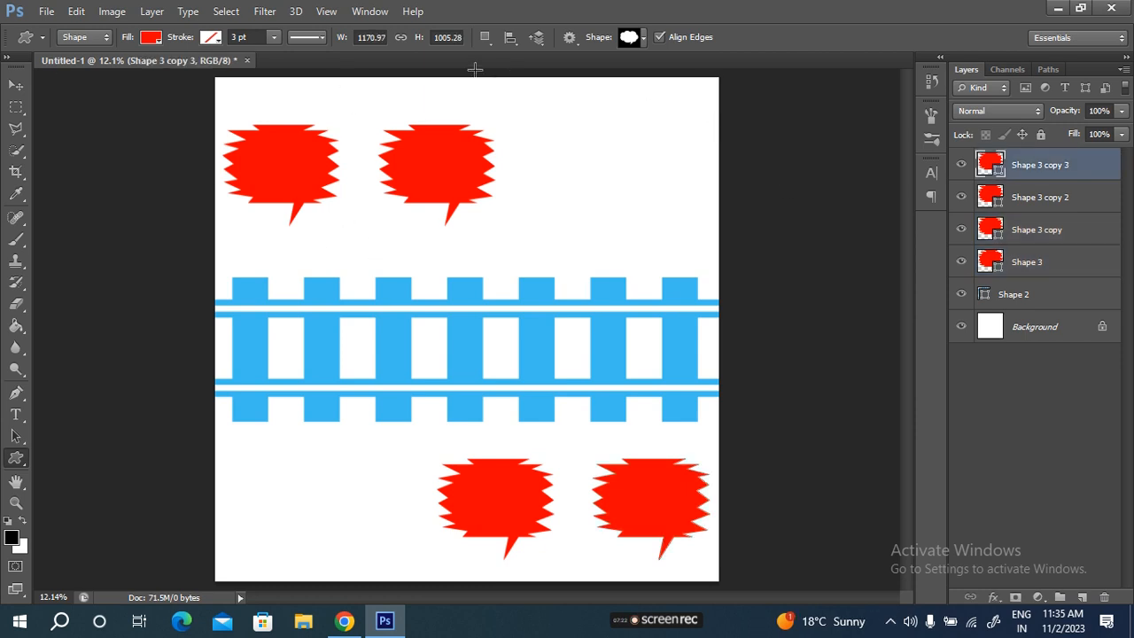
left_click(645, 38)
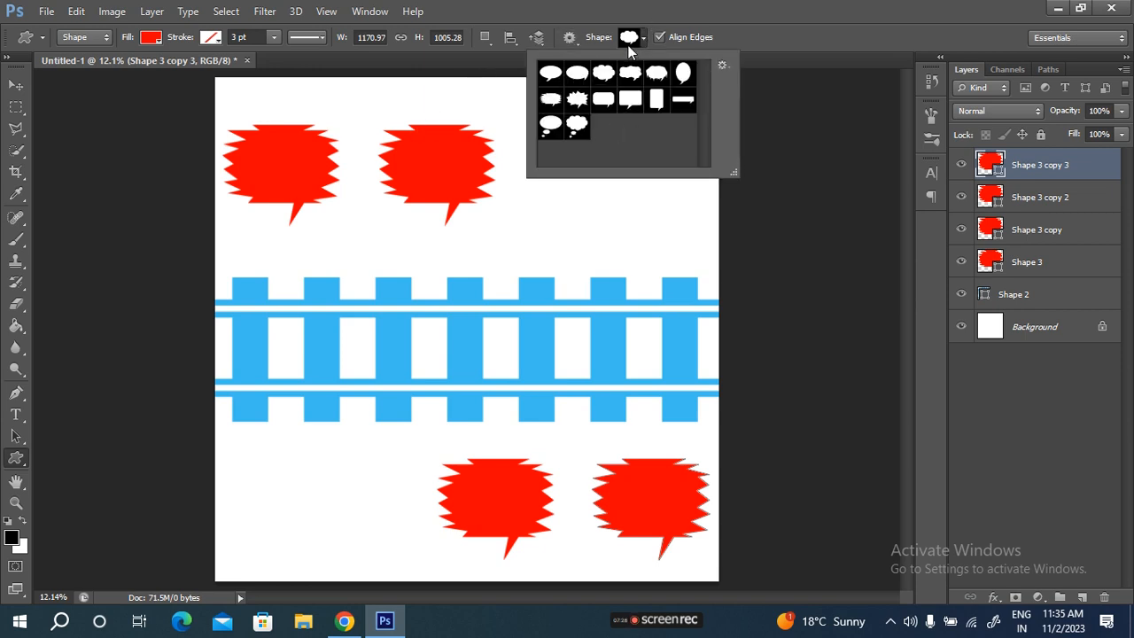
left_click(638, 36)
left_click(76, 11)
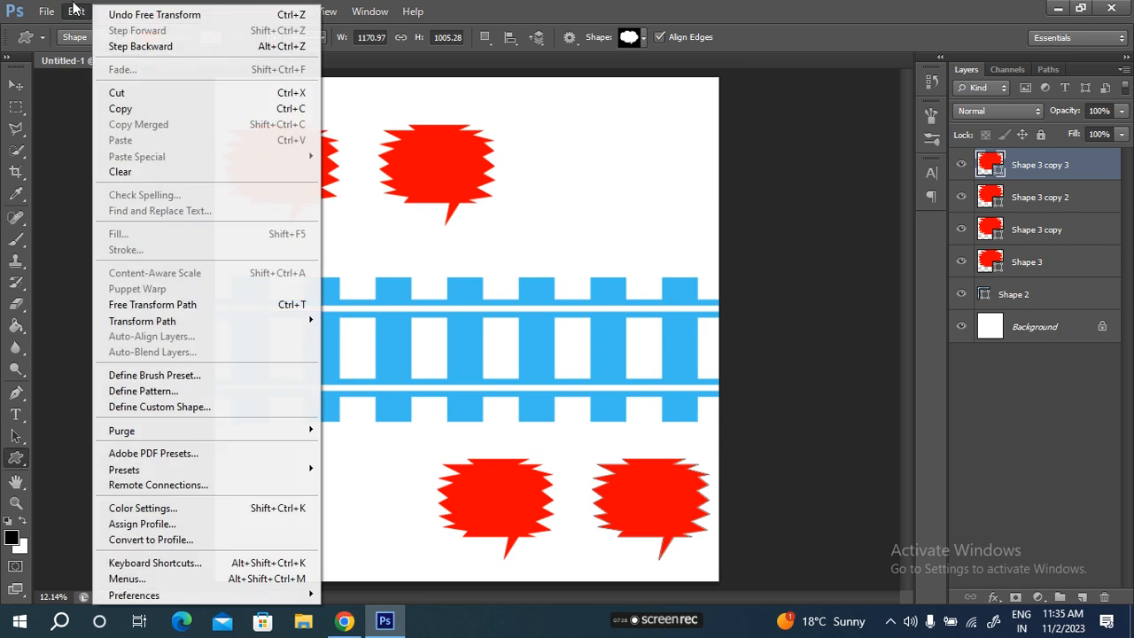
left_click(151, 10)
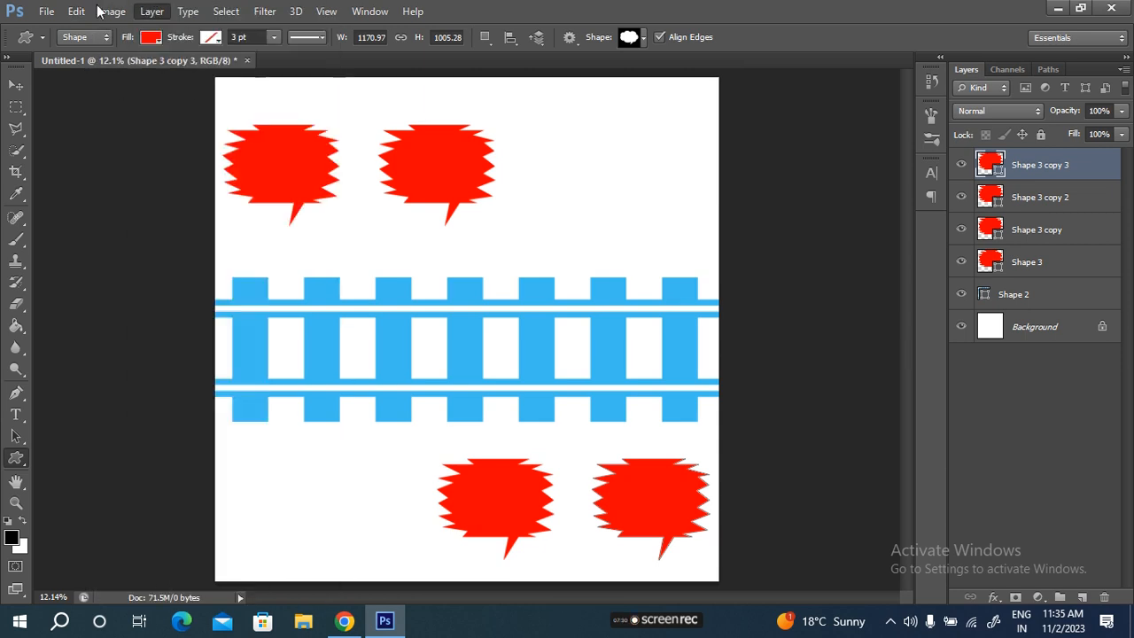
left_click(77, 12)
left_click(173, 394)
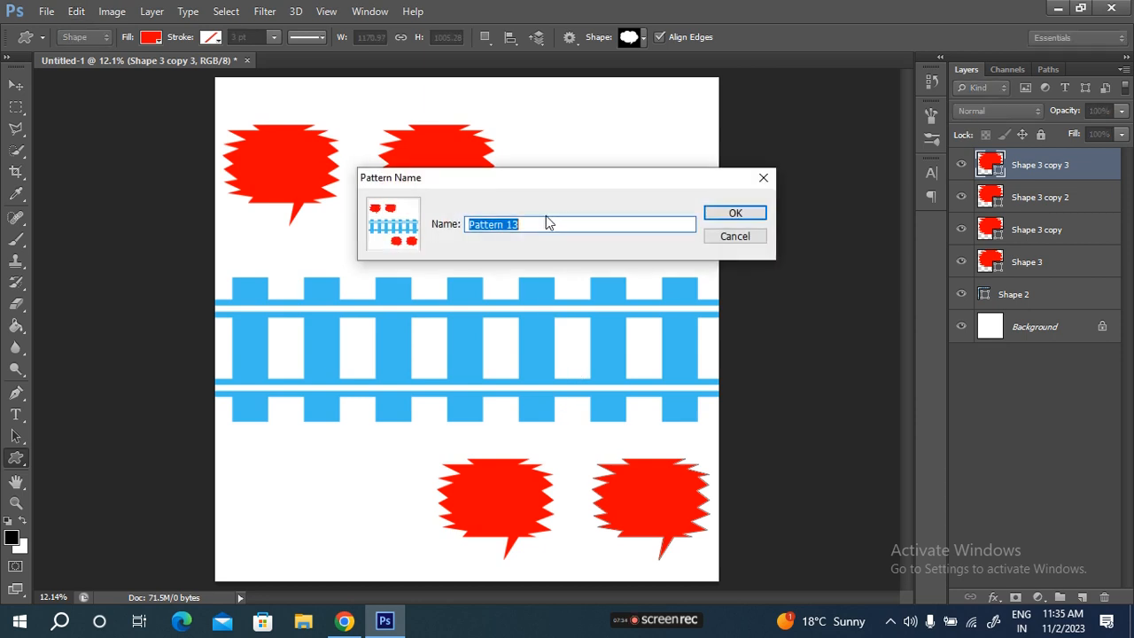
left_click(750, 218)
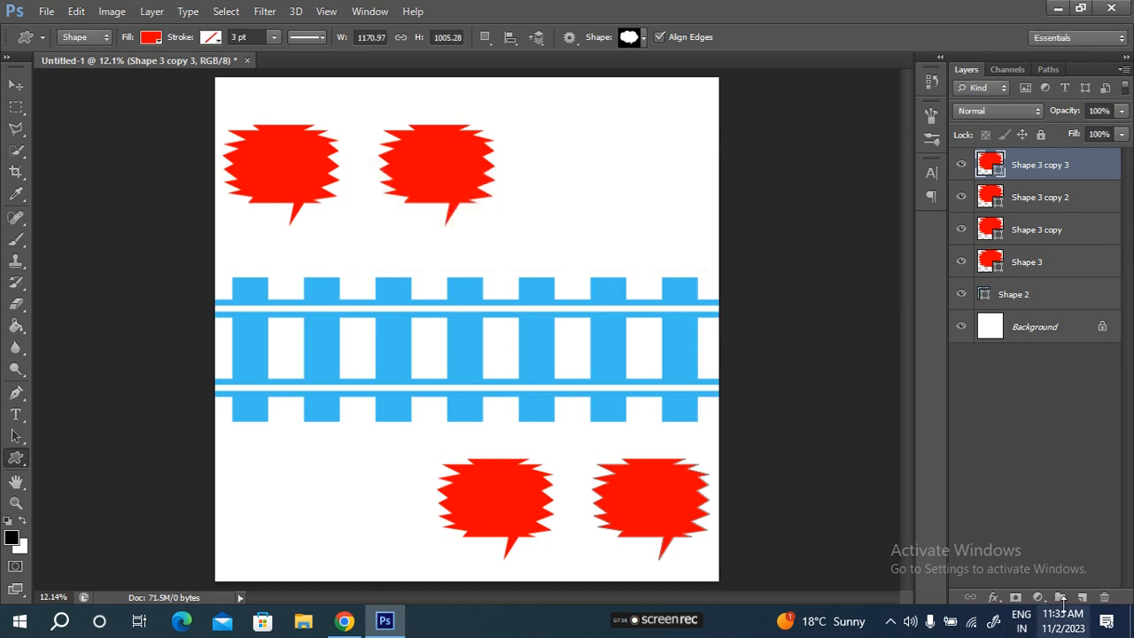
- Add a Pattern fill layer with the new railway and bubble pattern at a scale of 32%
left_click(1039, 598)
left_click(1037, 273)
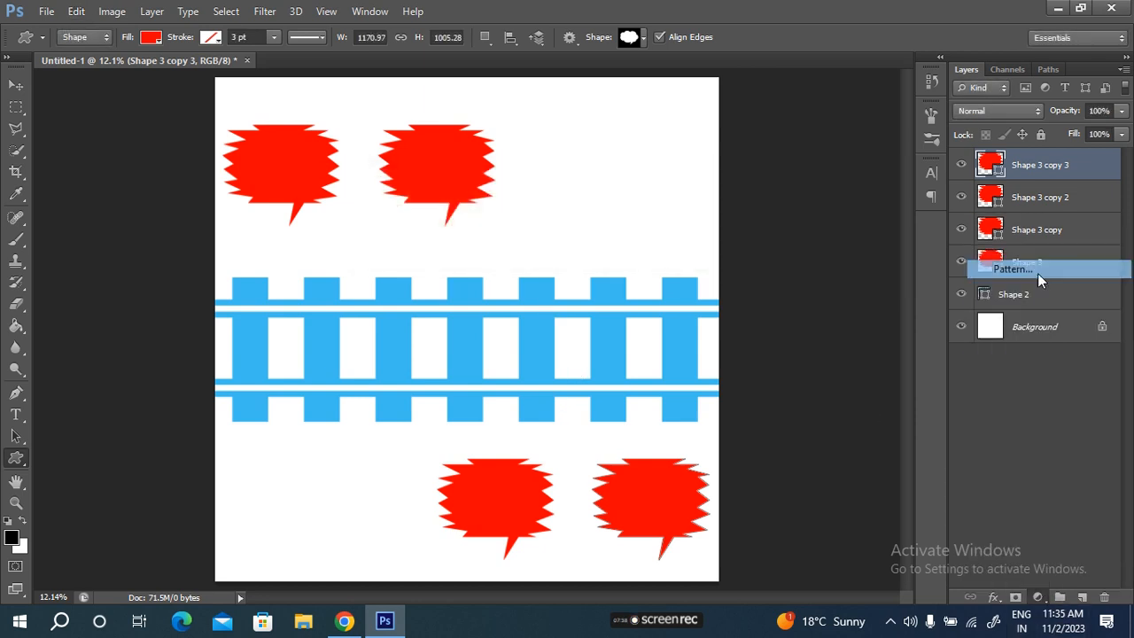
key("Down")
key("Down")
key("Down")
key("Down")
key("Down")
key("Down")
key("Down")
key("Down")
key("Down")
key("Down")
key("Down")
key("Down")
key("Down")
key("Down")
key("Down")
key("Down")
key("Down")
key("Down")
key("Down")
key("Down")
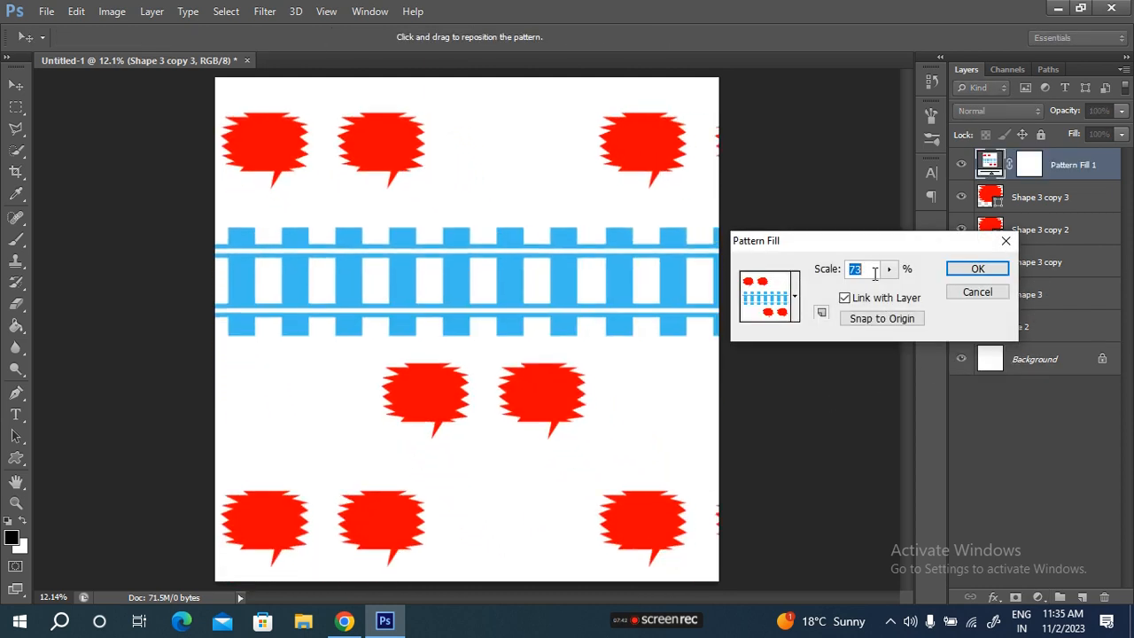
key("Down")
key("Down")
key("Down")
key("Down")
key("Down")
key("Down")
key("Down")
key("Down")
key("Down")
key("Down")
key("Down")
key("Down")
key("Down")
key("Down")
key("Down")
key("Down")
key("Down")
key("Down")
key("Down")
key("Down")
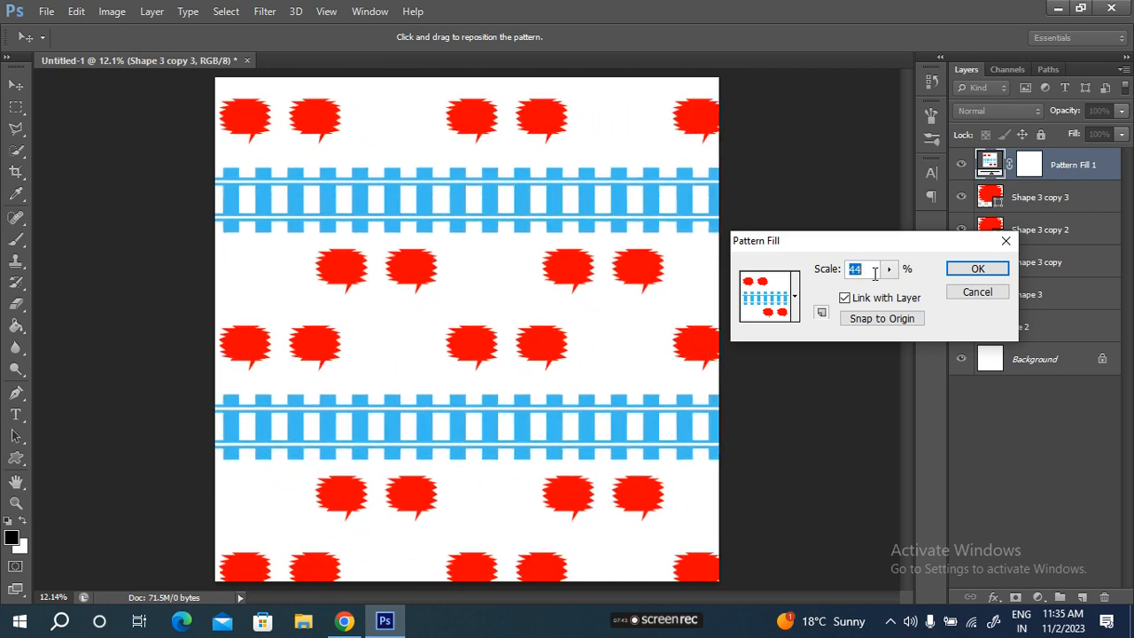
key("Down")
key("Down")
key("Down")
key("Down")
key("Down")
key("Down")
key("Down")
key("Down")
key("Down")
key("Down")
key("Down")
key("Down")
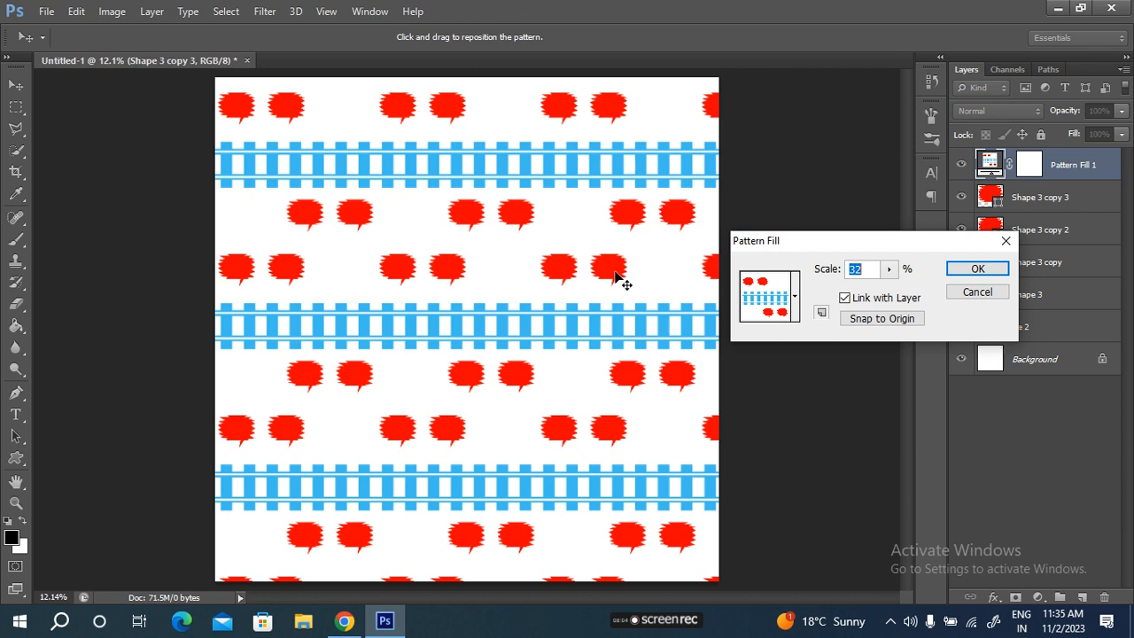
left_click(976, 270)
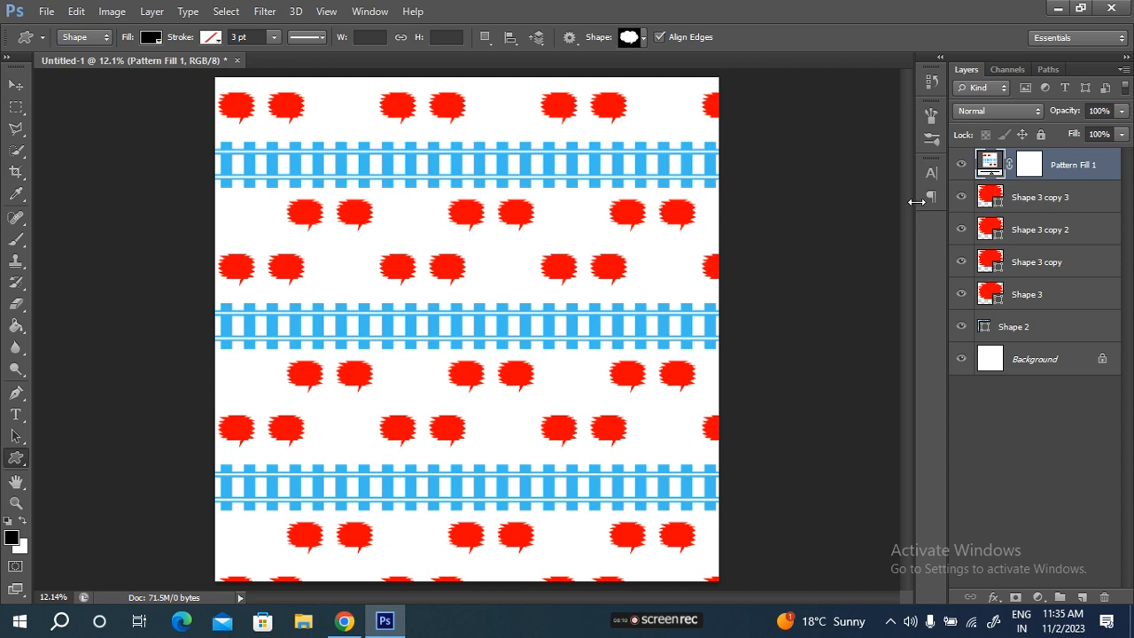
- Hide the Pattern Fill 1 layer and replace the Custom Shape tool's available shapes with the Tiles set
left_click(962, 166)
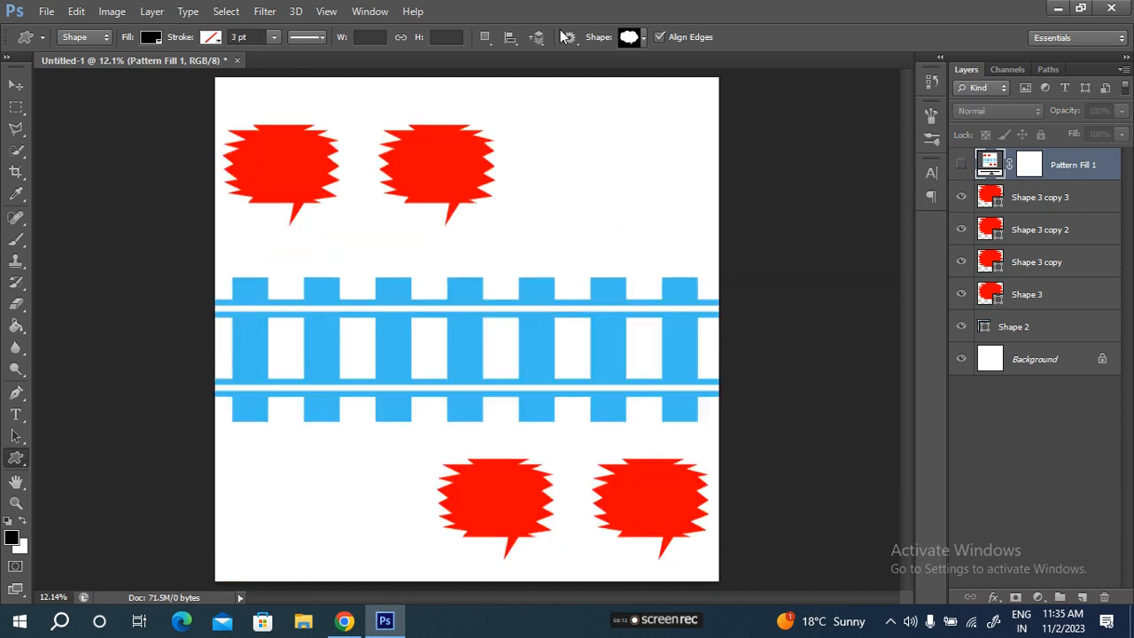
left_click(644, 37)
left_click(722, 64)
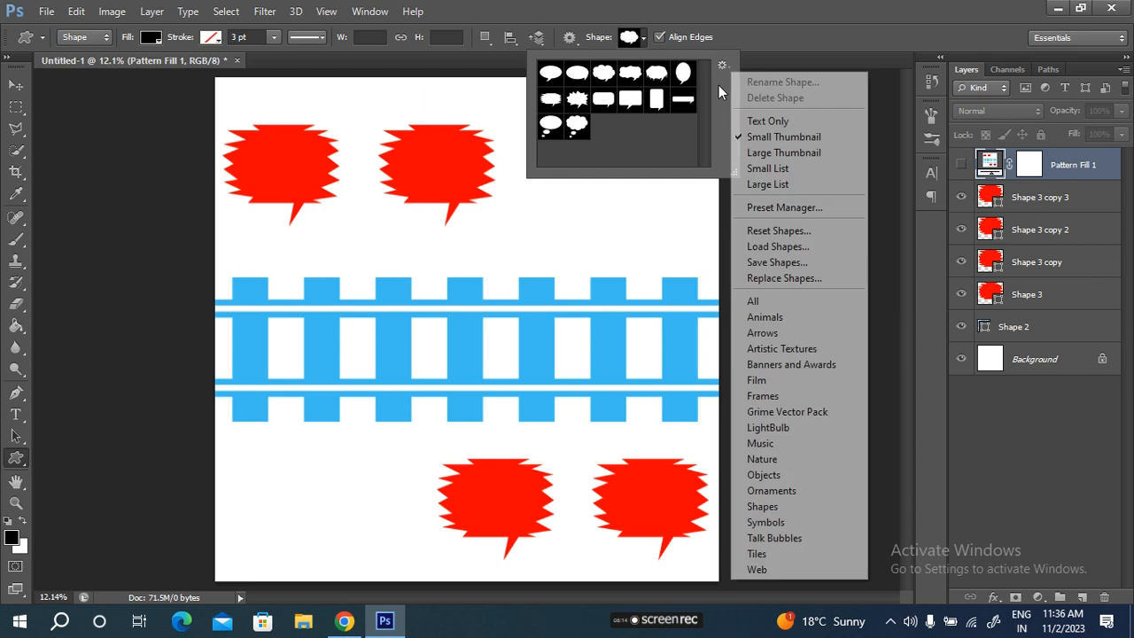
left_click(771, 552)
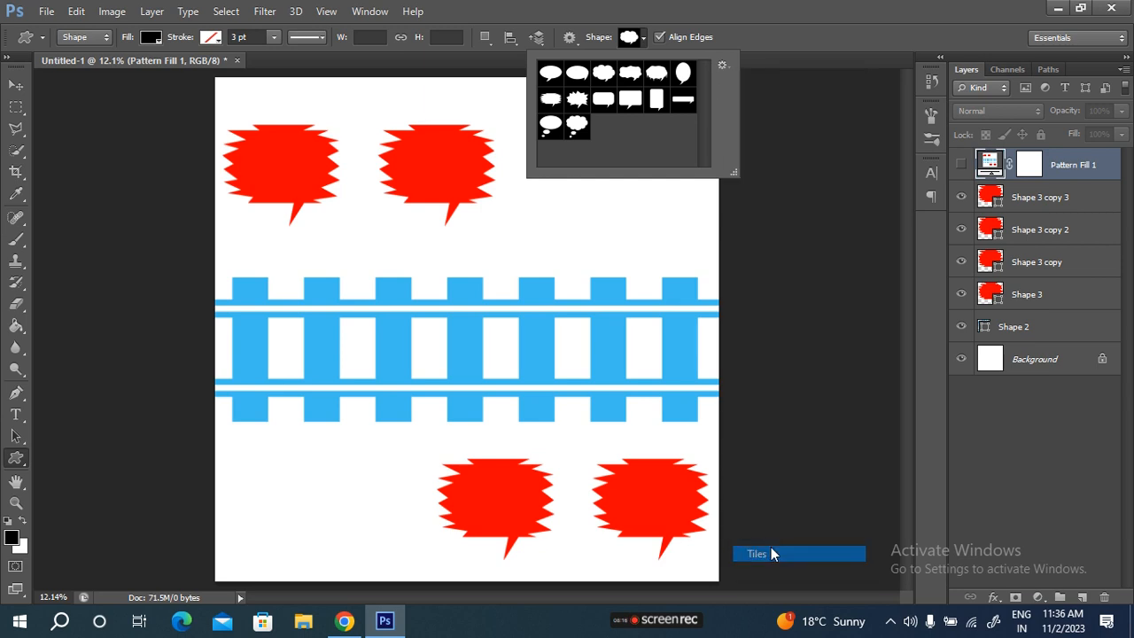
left_click(470, 245)
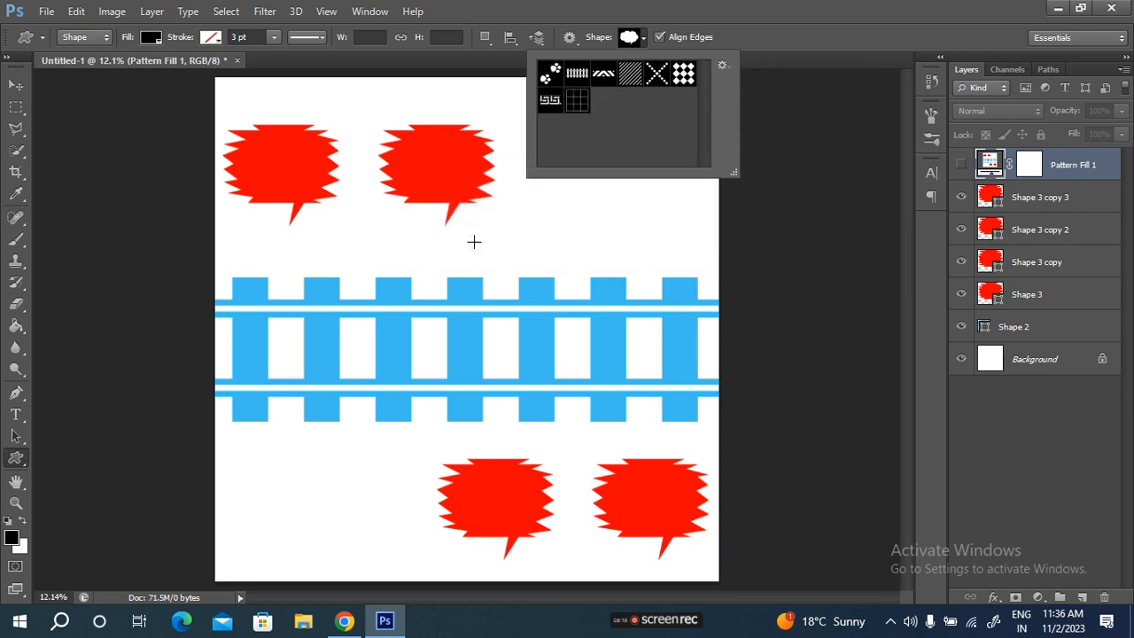
- Draw a black paw-print shape about 358 × 388 px to the right of the upper red speech bubbles
left_click(548, 75)
left_click(605, 32)
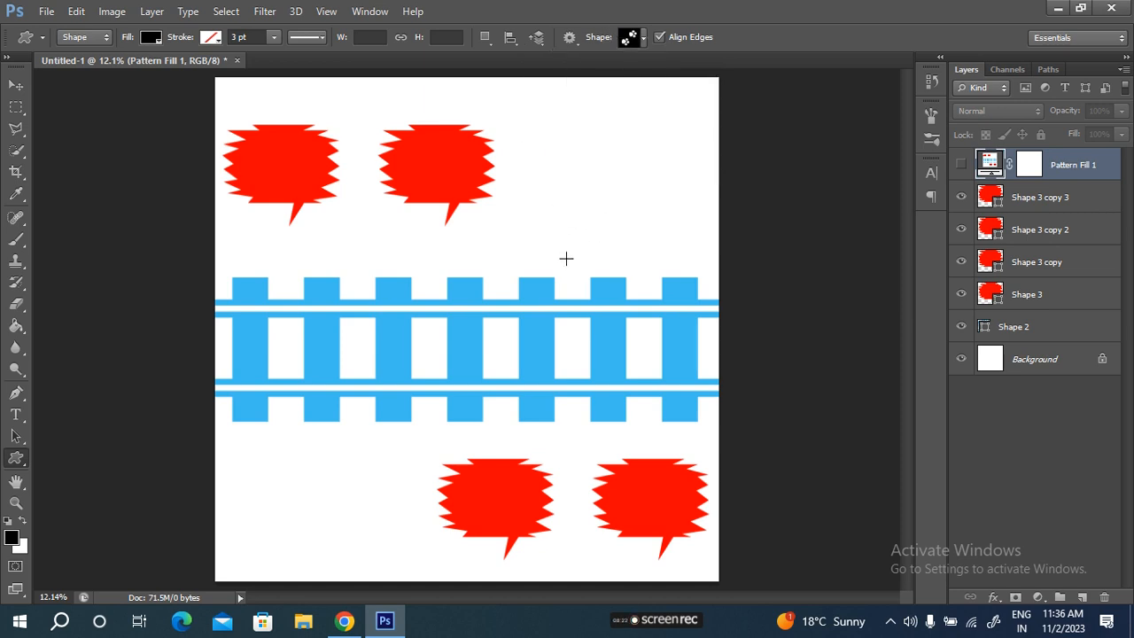
left_click_drag(530, 170, 576, 202)
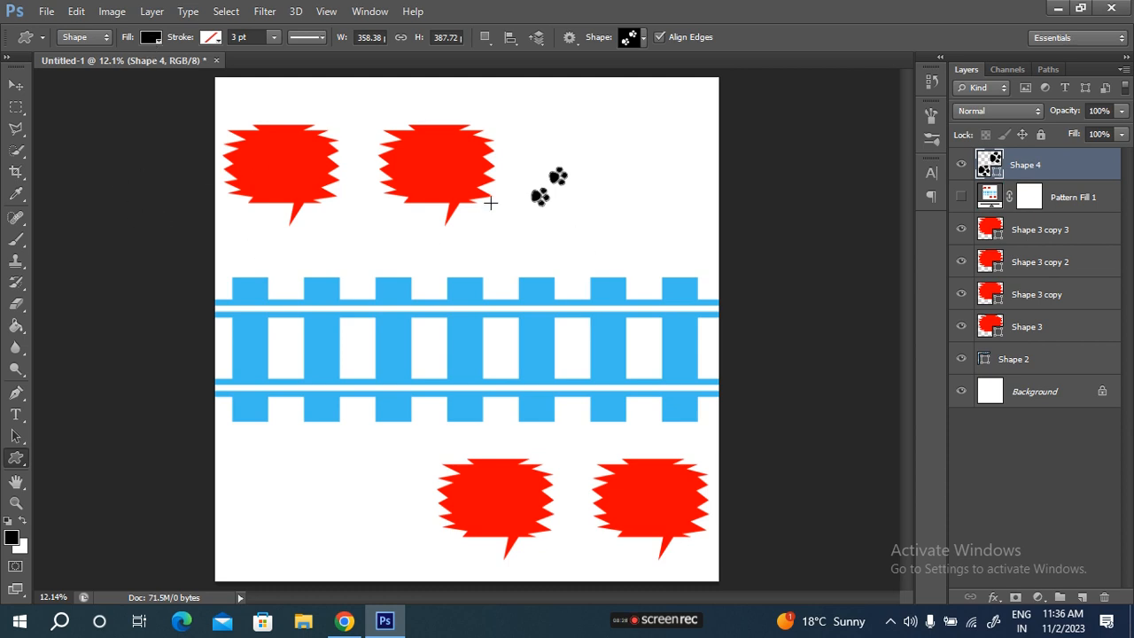
- Duplicate the paw-print shape, place the copy in the empty lower-left area below the railway and rotate it about -61°
key("ctrl+j")
key("ctrl+t")
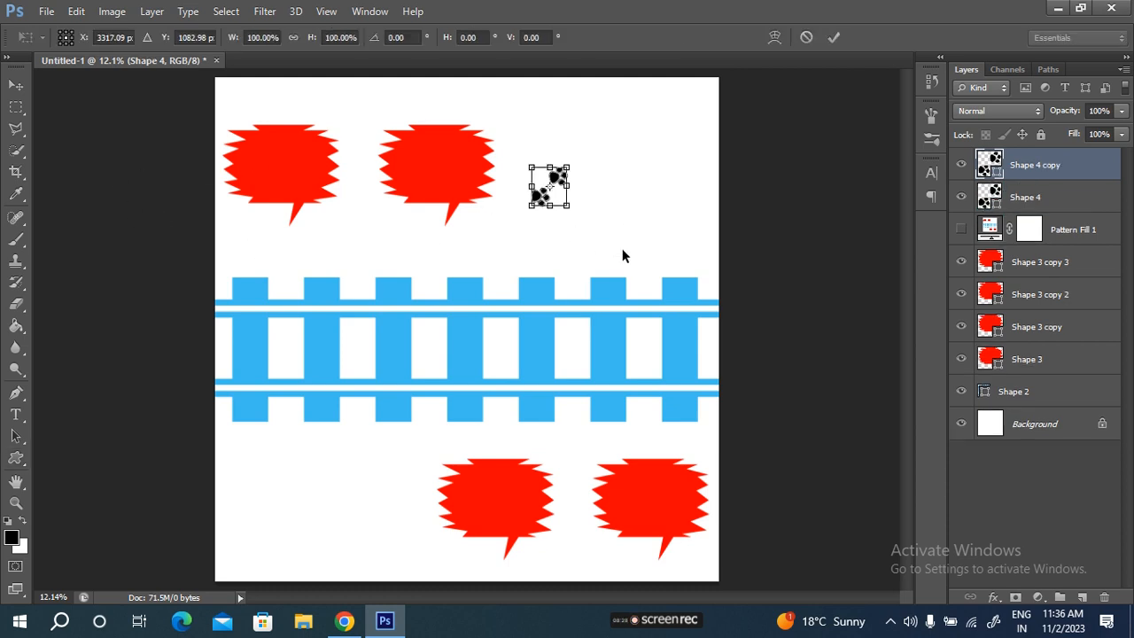
left_click_drag(546, 188, 340, 478)
left_click_drag(361, 537, 290, 485)
key("Return")
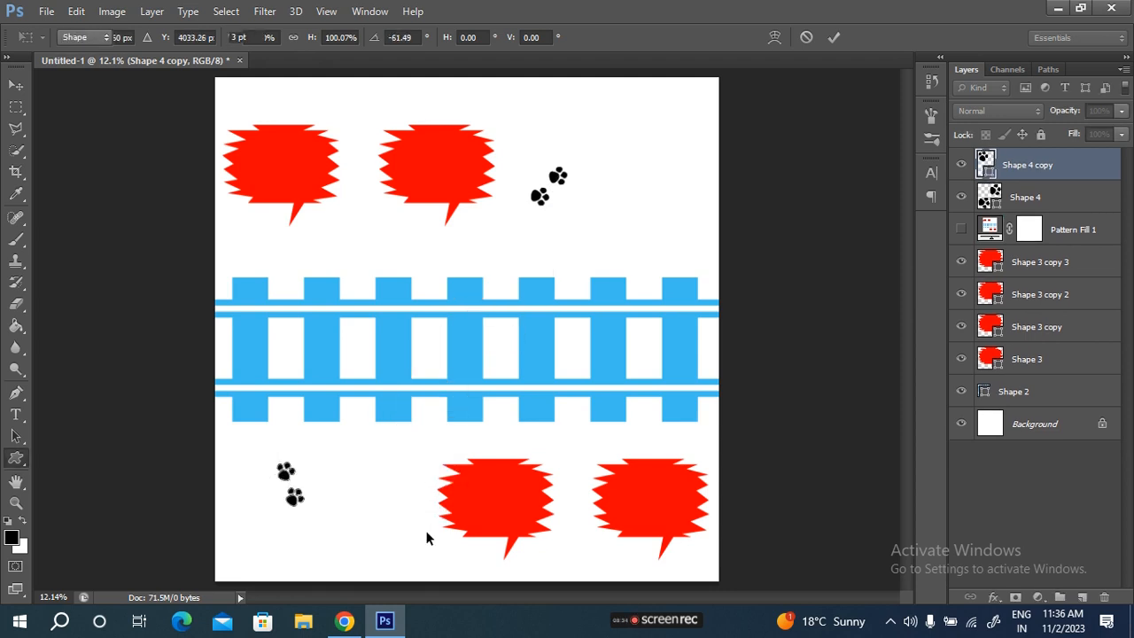
- Duplicate the lower paw prints into the canvas's upper-right corner, enlarge the copy to about 148% and rotate it about -49°
key("ctrl+j")
key("ctrl+t")
left_click_drag(282, 500, 655, 185)
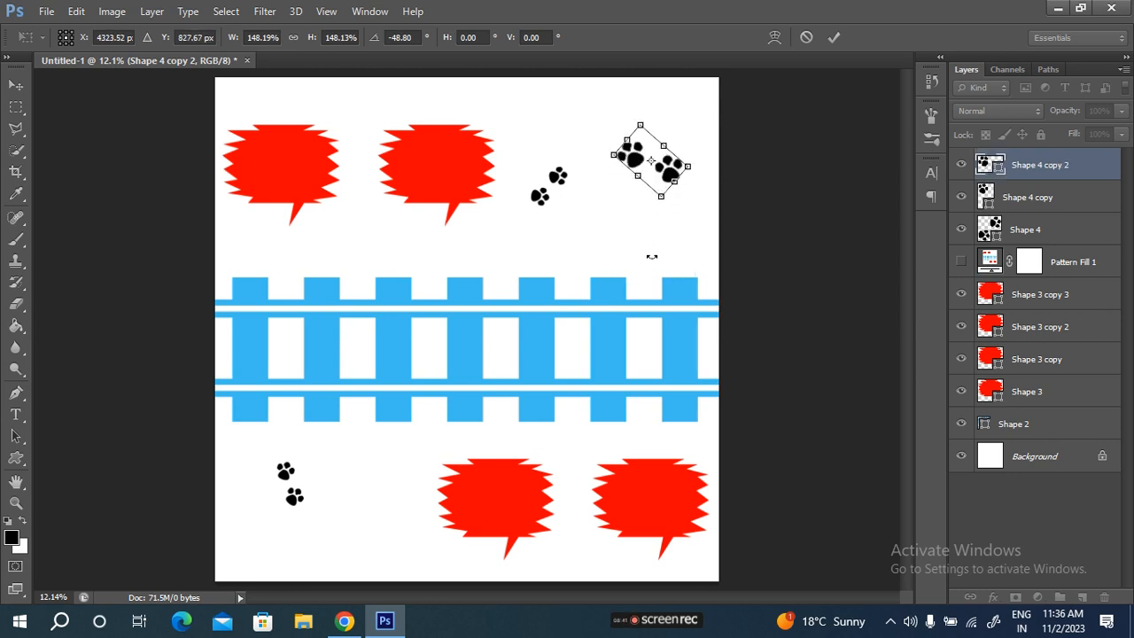
key("Return")
- Duplicate the large paw prints, scale the copy to about 50% and place it below and between the two upper red bubbles
key("ctrl+j")
key("ctrl+t")
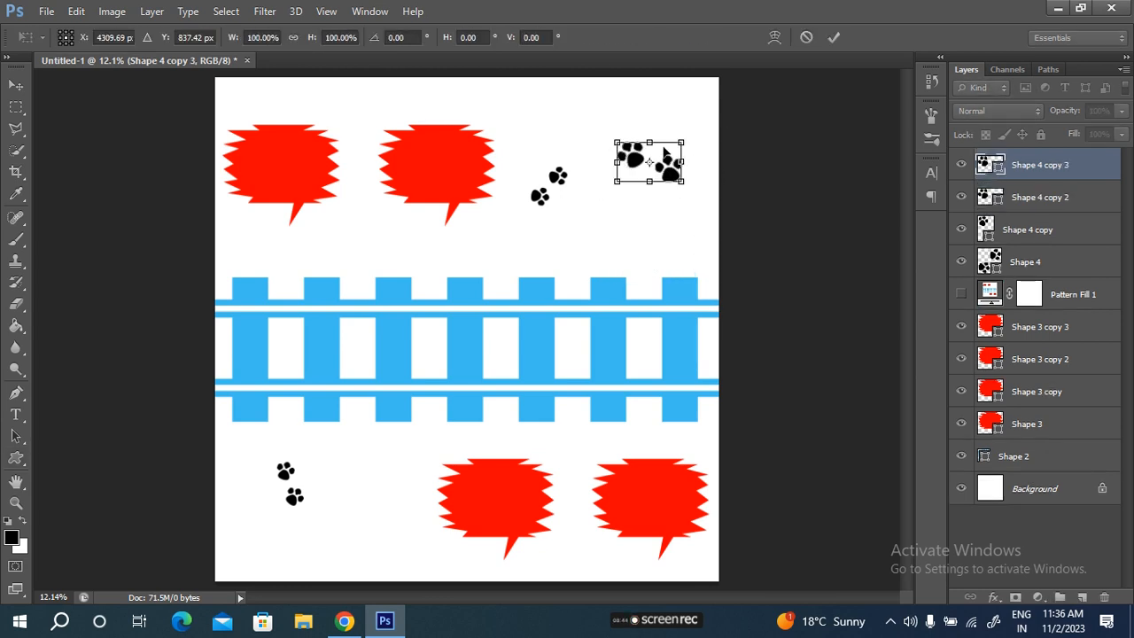
left_click_drag(664, 156, 347, 236)
key("shift+Right")
key("shift+Right")
key("shift+Right")
key("shift+Right")
key("shift+Right")
key("shift+Right")
key("shift+Right")
key("shift+Right")
key("shift+Right")
key("shift+Right")
key("Right")
key("Right")
key("Right")
key("Right")
key("Right")
key("Down")
key("Down")
key("Down")
key("Down")
key("Return")
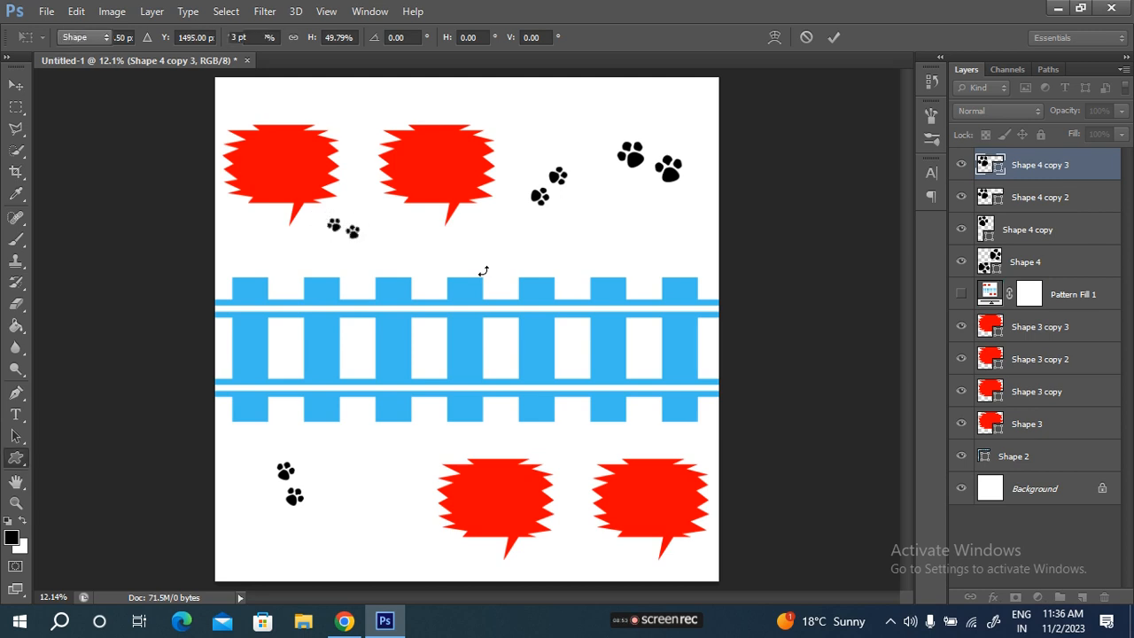
- Duplicate the small paw prints, scale the copy to about 203%, rotate it about 164° and place it left of the lower red bubbles
key("ctrl+j")
key("ctrl+t")
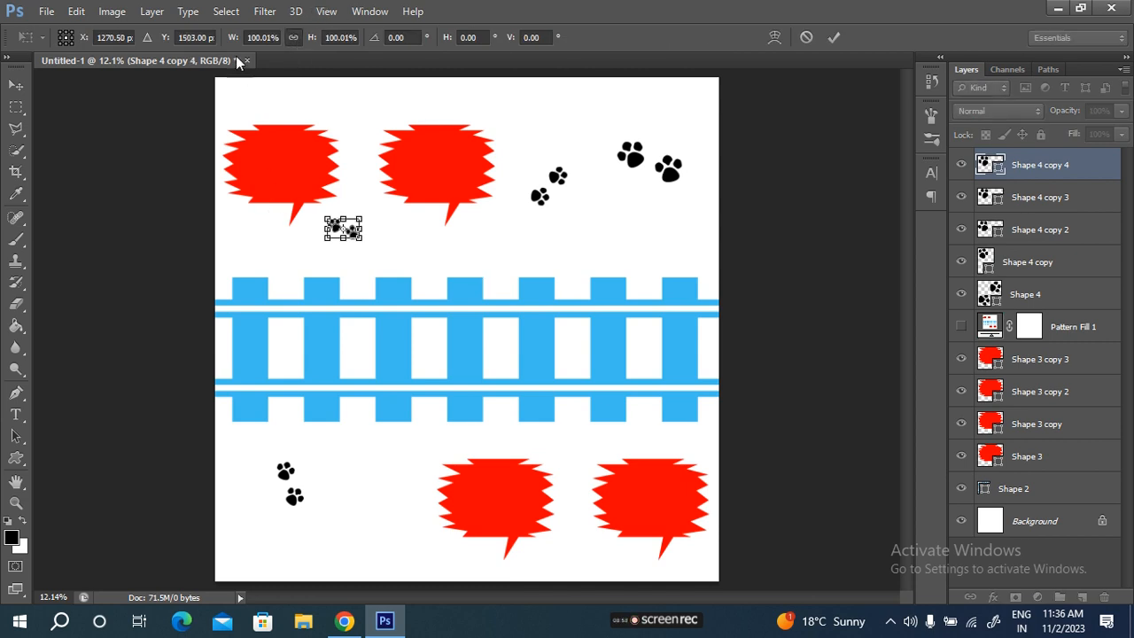
left_click_drag(230, 38, 321, 82)
left_click_drag(365, 223, 375, 491)
left_click_drag(422, 522, 275, 465)
left_click_drag(379, 474, 372, 517)
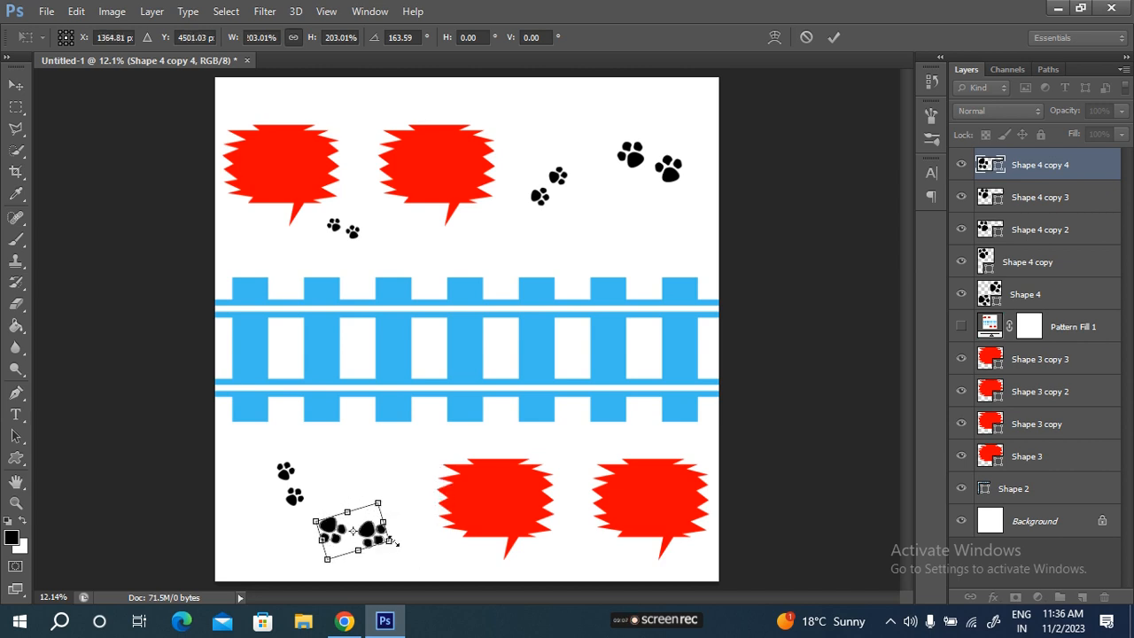
left_click(396, 541)
key("Return")
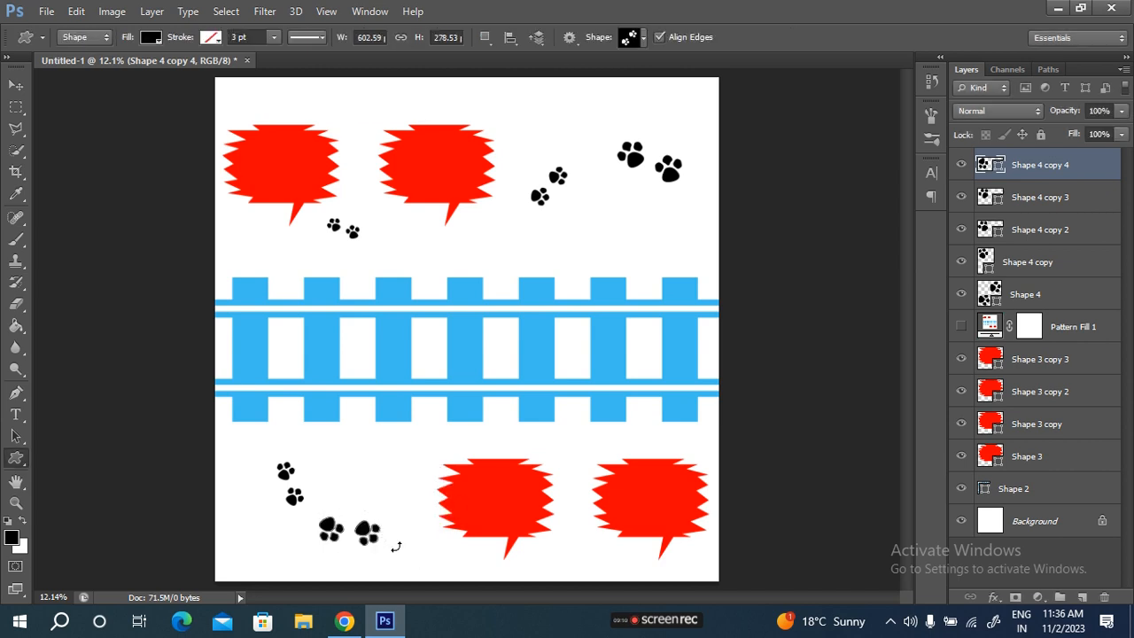
- Duplicate the lower large paw prints, scale to about 57%, rotate about -64° and place them between the railway and the lower-middle red bubble
key("ctrl+j")
key("ctrl+t")
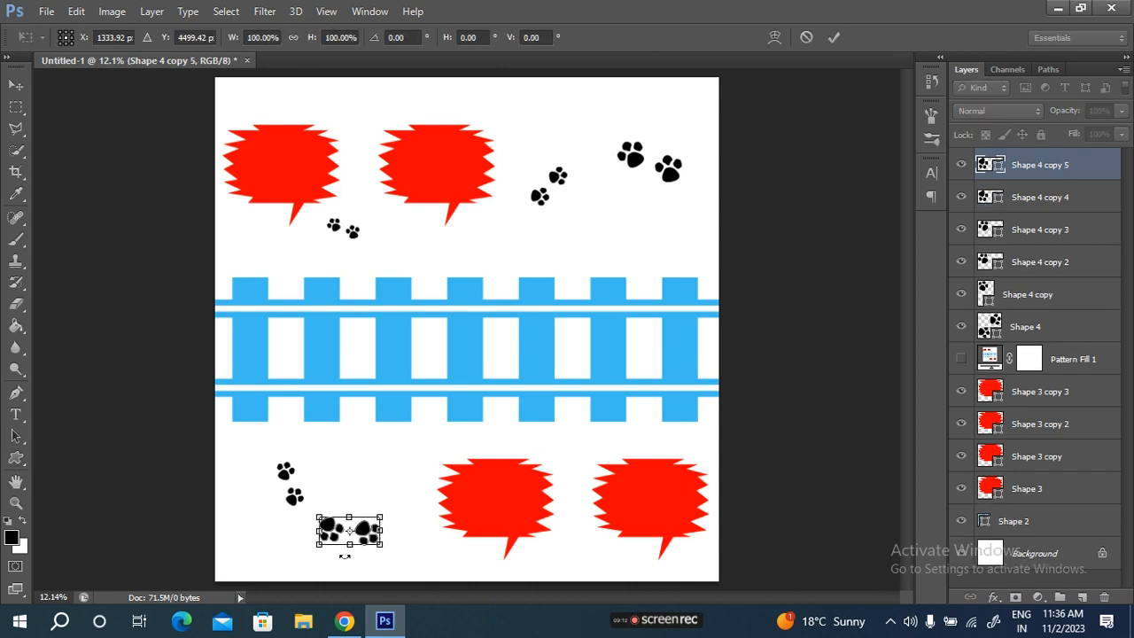
left_click_drag(367, 534, 428, 447)
left_click_drag(403, 484, 416, 452)
key("shift+Right")
key("shift+Right")
key("shift+Right")
key("shift+Right")
key("shift+Right")
key("shift+Right")
key("shift+Right")
key("shift+Right")
key("shift+Right")
key("shift+Right")
key("shift+Right")
key("Right")
key("Right")
key("Right")
key("Right")
key("Right")
key("Down")
key("Down")
key("Down")
key("Down")
key("Down")
key("Down")
key("Down")
key("Down")
key("Down")
key("Down")
key("Down")
key("Down")
key("Down")
key("Down")
key("Down")
key("Down")
key("Down")
key("Down")
key("Down")
key("Left")
key("Left")
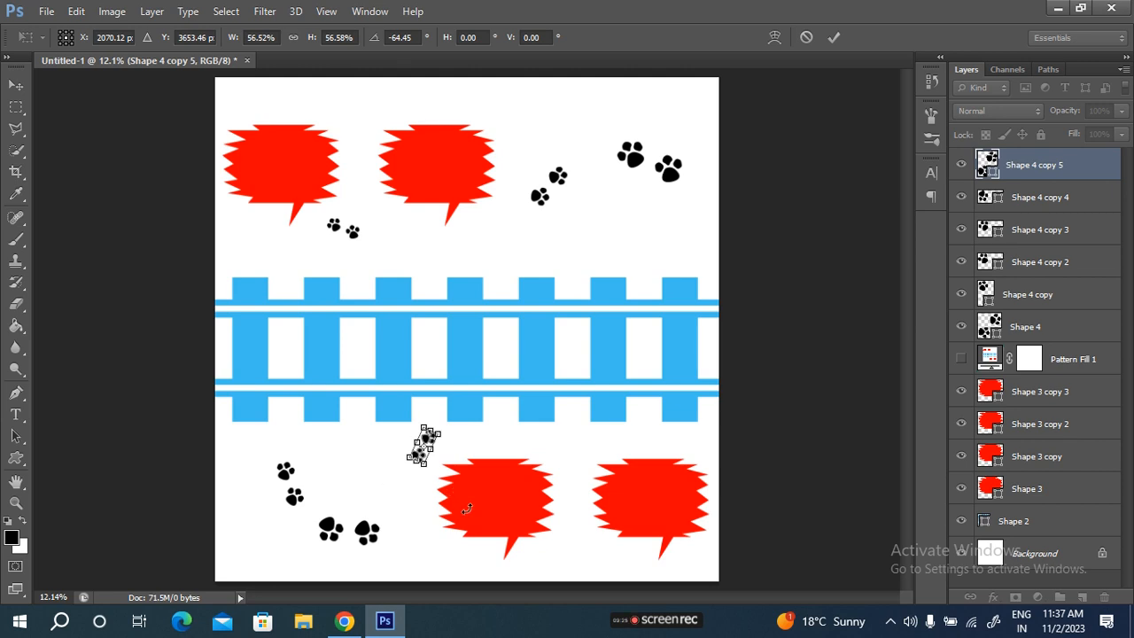
left_click(833, 38)
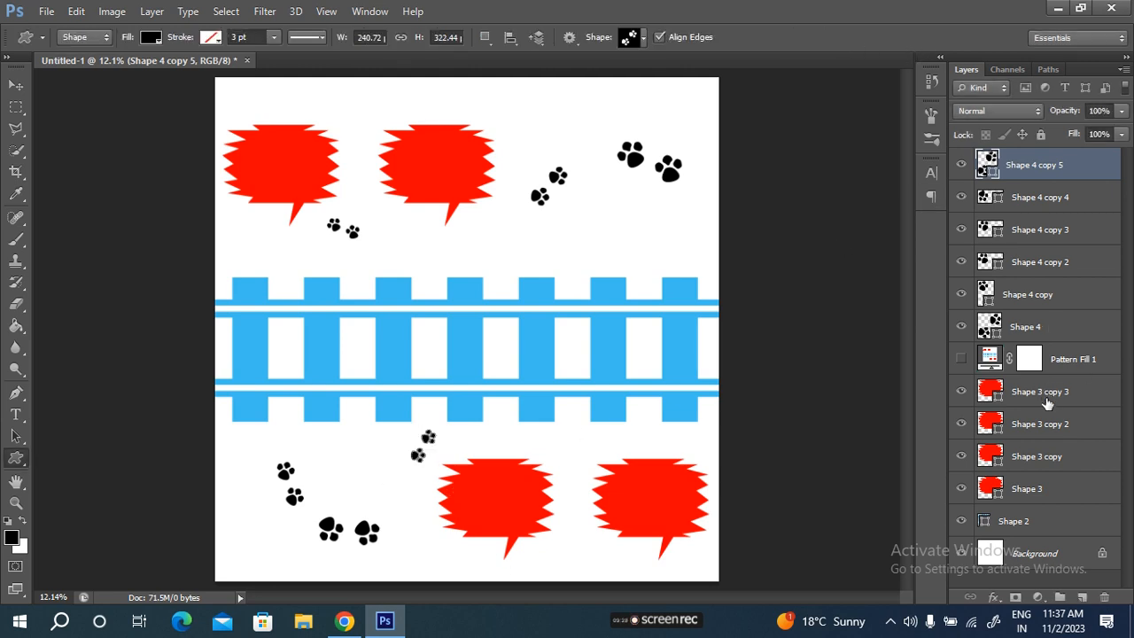
- Change the fill of the lower-right speech bubble to blue and of the second upper bubble to yellow
left_click(1040, 391)
left_click(156, 40)
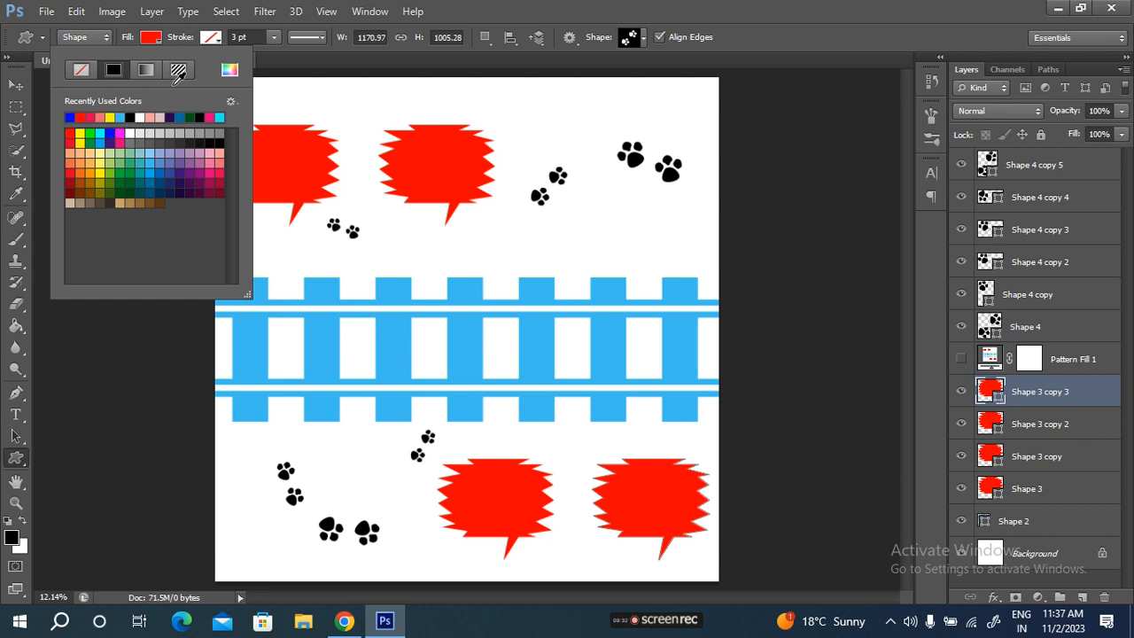
double_click(110, 134)
left_click(1051, 469)
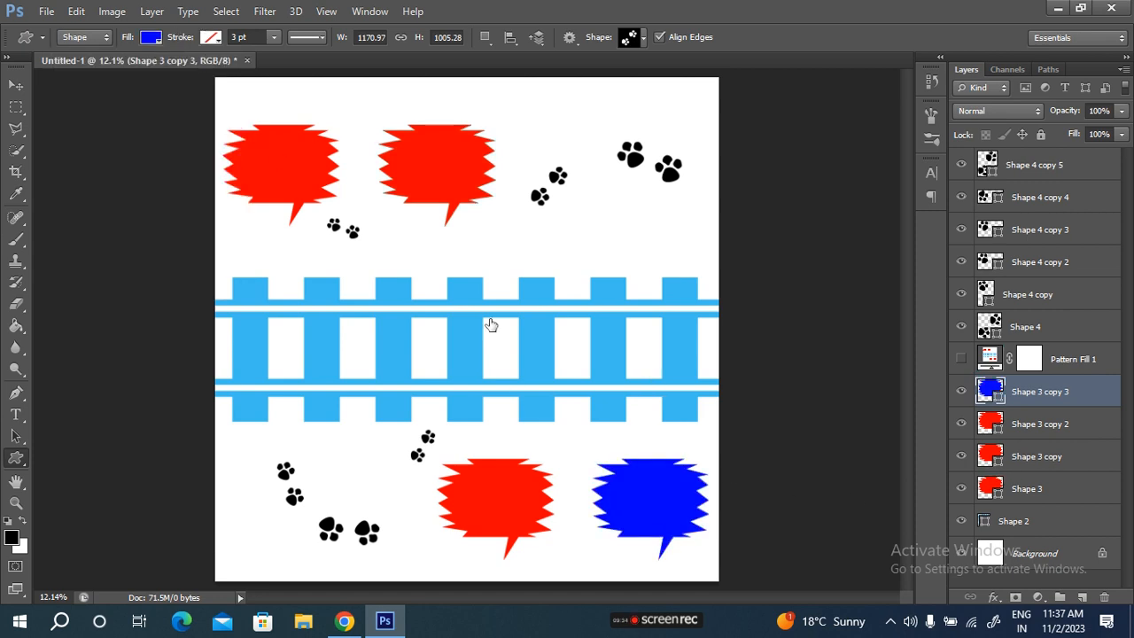
left_click(155, 40)
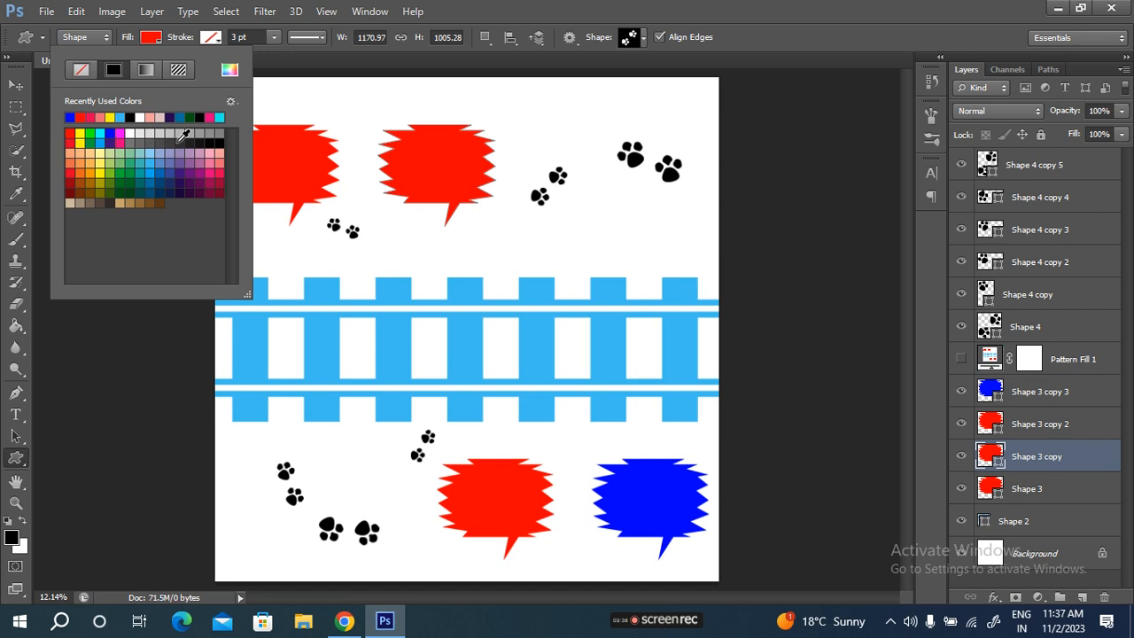
double_click(102, 169)
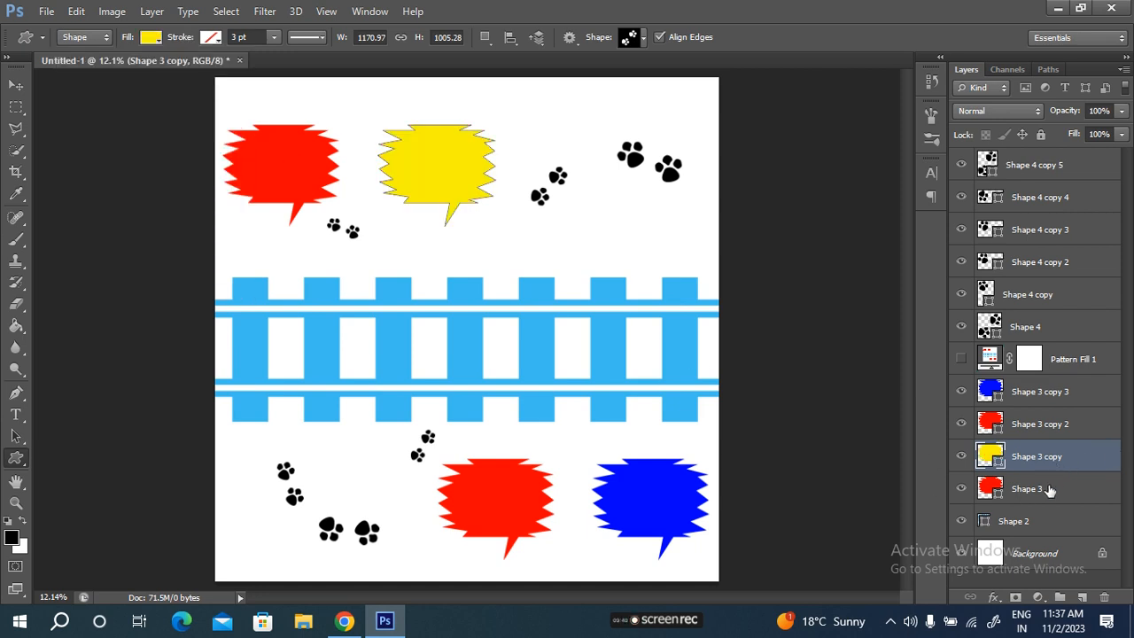
- Change the fill of the upper-left speech bubble to purple
left_click(1050, 490)
left_click(151, 38)
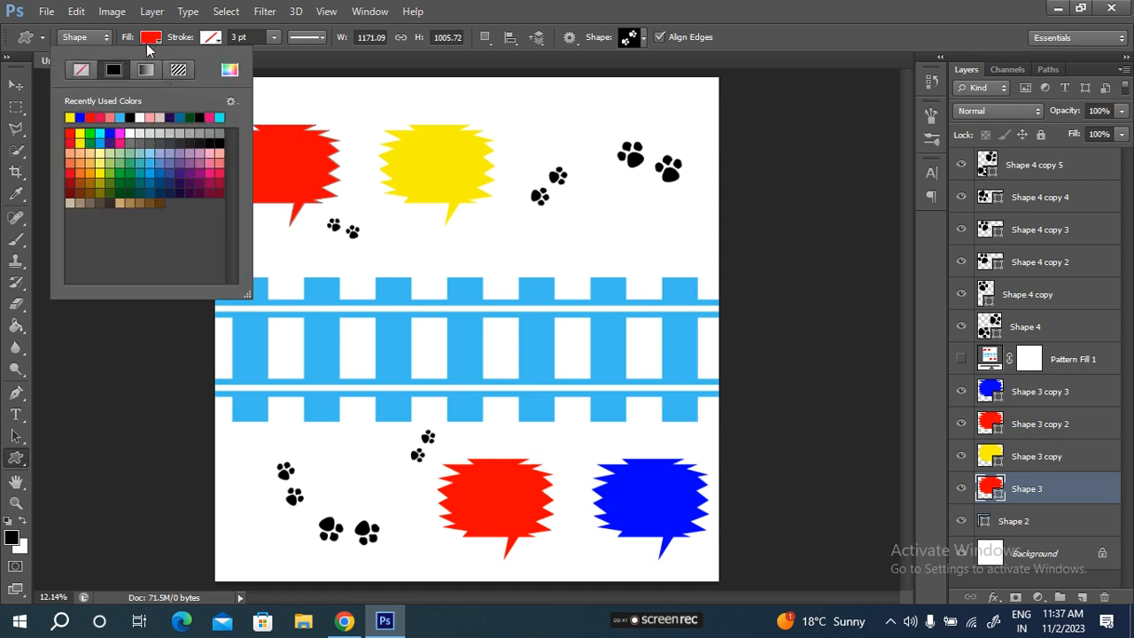
double_click(197, 171)
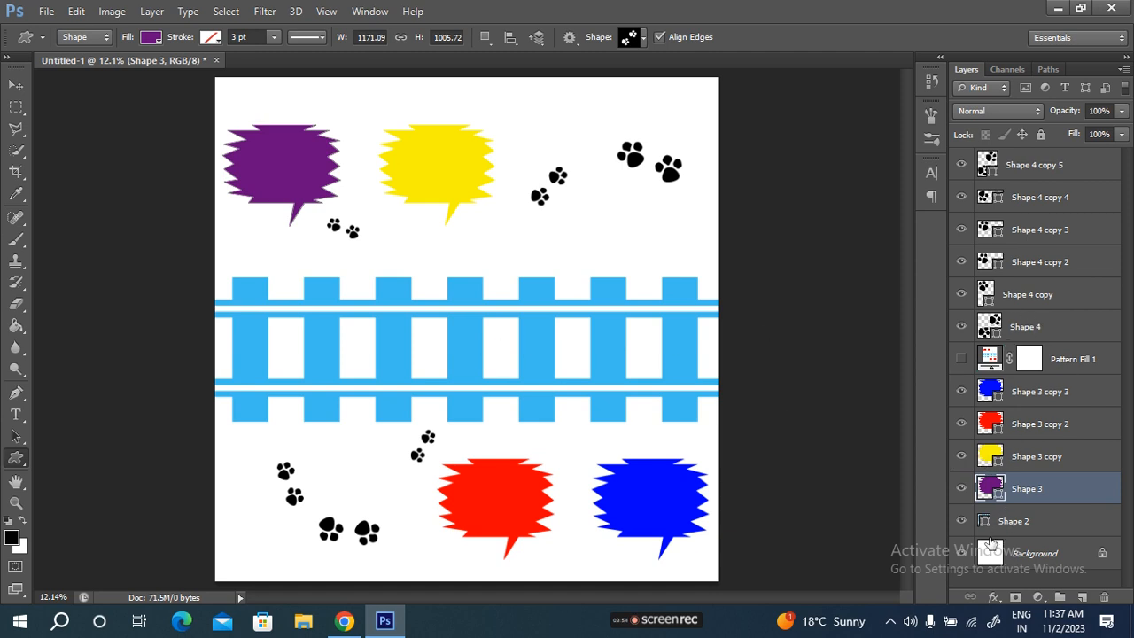
- Hide the white Background layer and define the whole transparent design as a pattern named Pattern 14
left_click(960, 554)
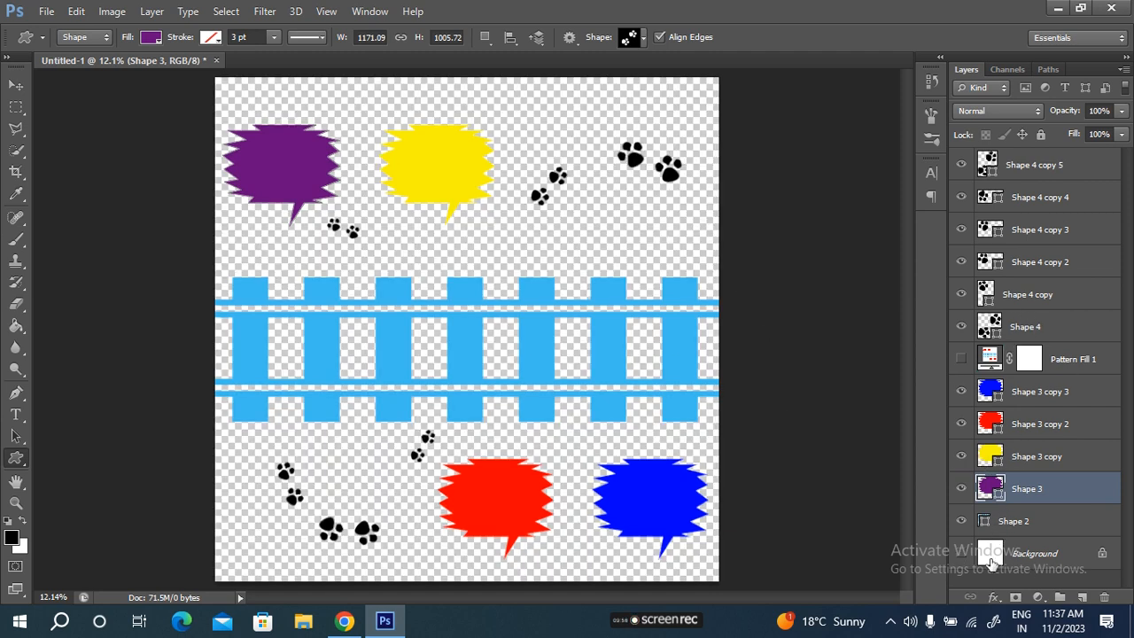
left_click(1036, 170)
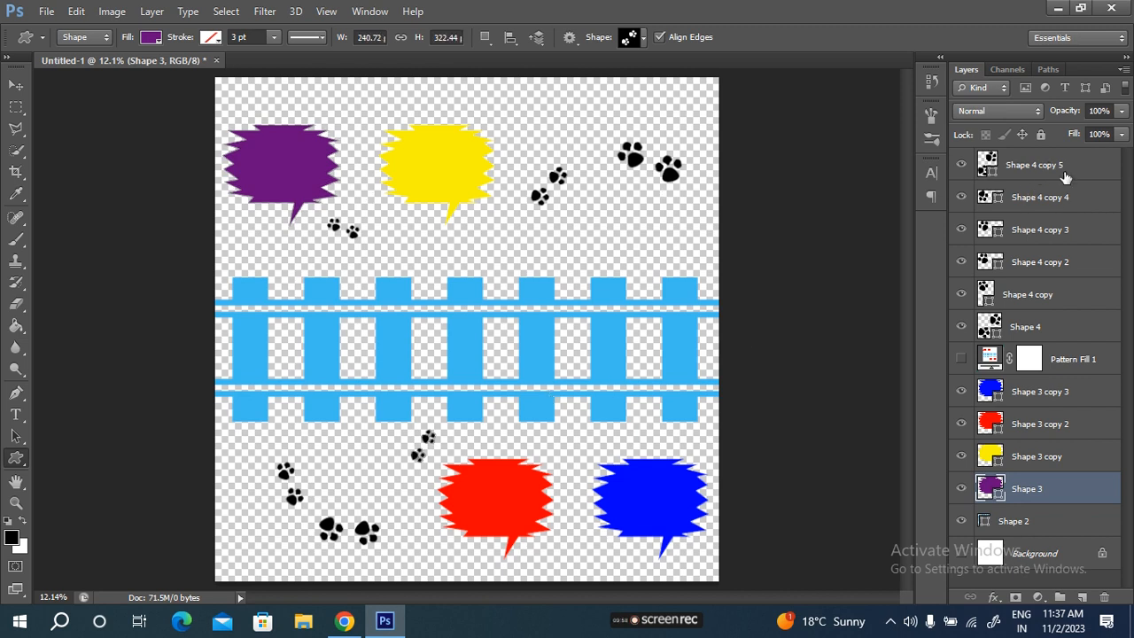
left_click(76, 11)
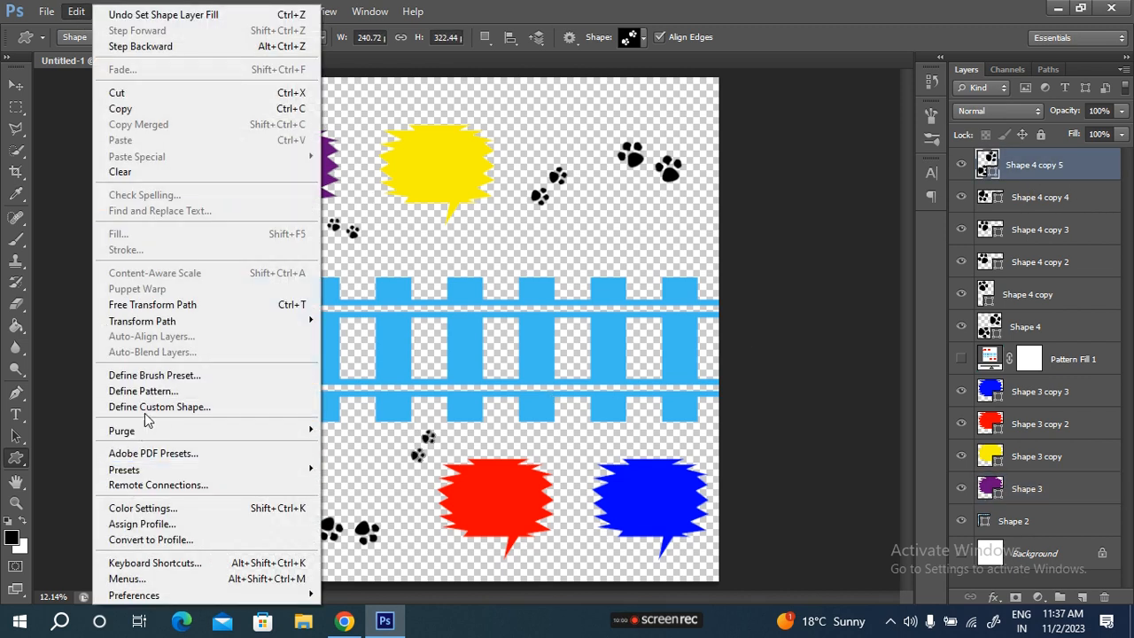
left_click(144, 390)
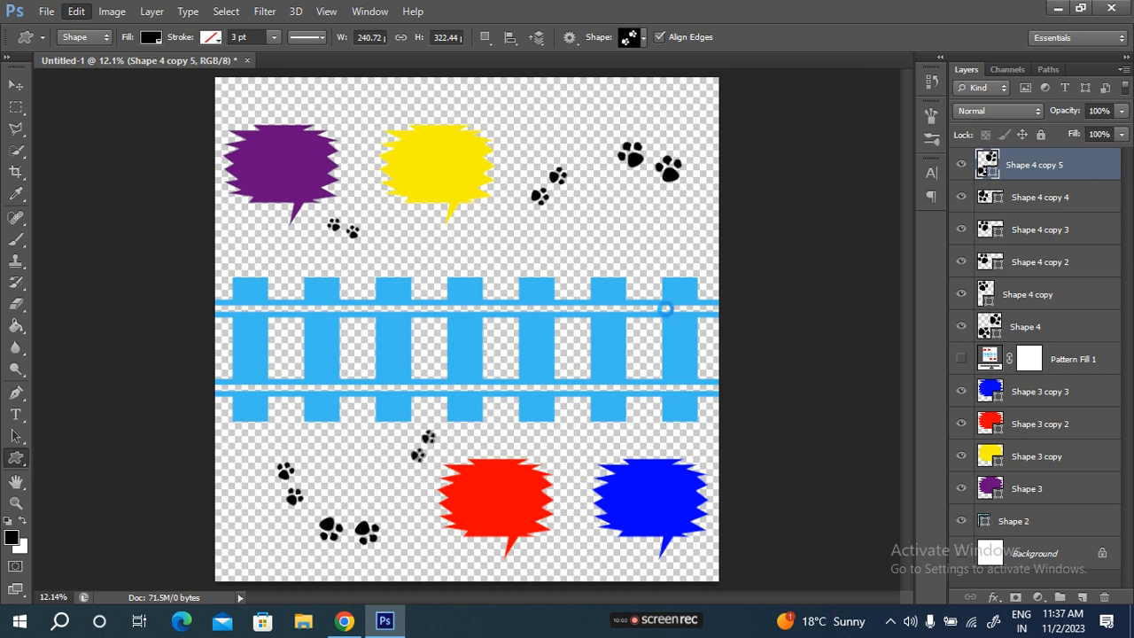
key("Return")
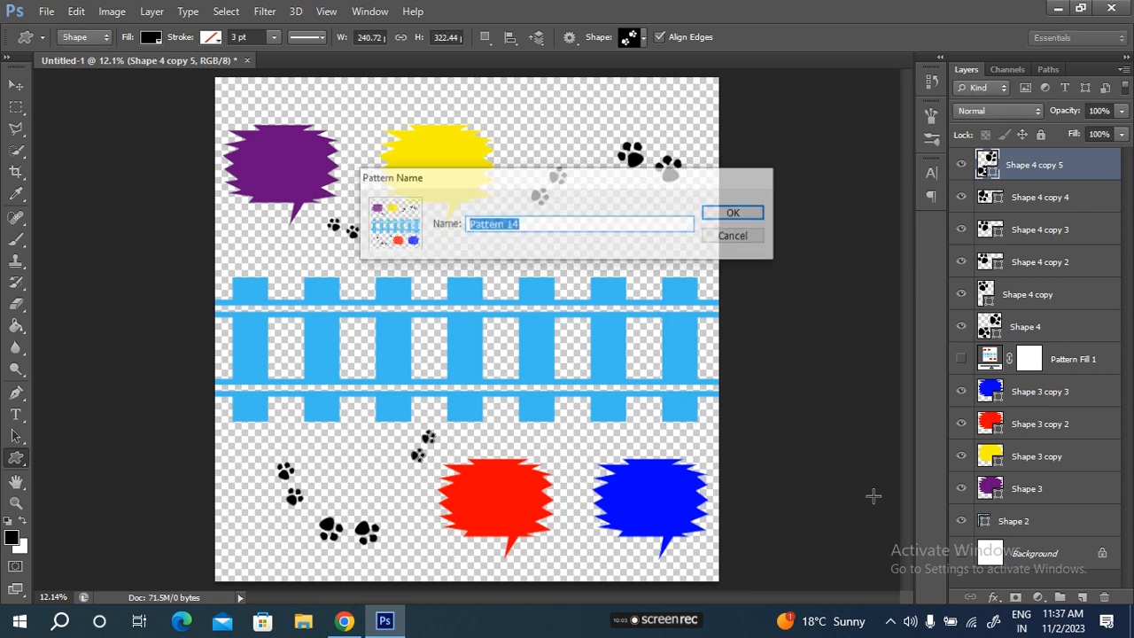
- Add a Pattern fill layer with the new multicoloured pattern, reducing its scale until it repeats about three times across the canvas
left_click(1038, 597)
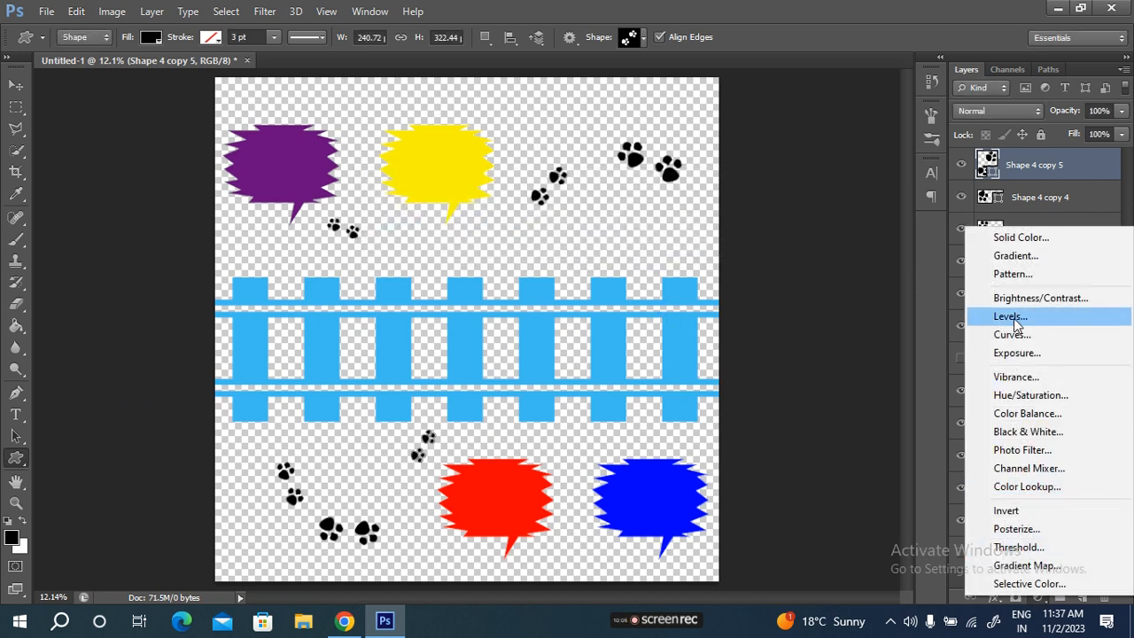
left_click(1031, 280)
double_click(871, 268)
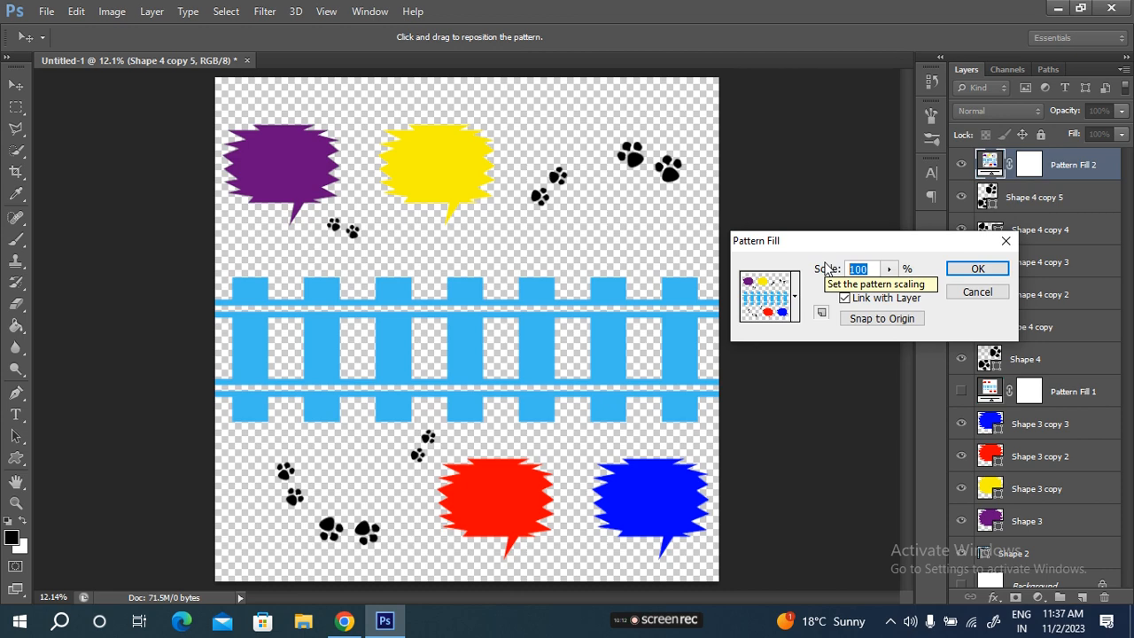
key("Down")
key("Down")
key("Down")
key("Down")
key("Down")
key("Down")
key("Down")
key("Down")
key("Down")
key("Down")
key("Down")
key("Down")
key("Down")
key("Down")
key("Down")
key("Down")
key("Down")
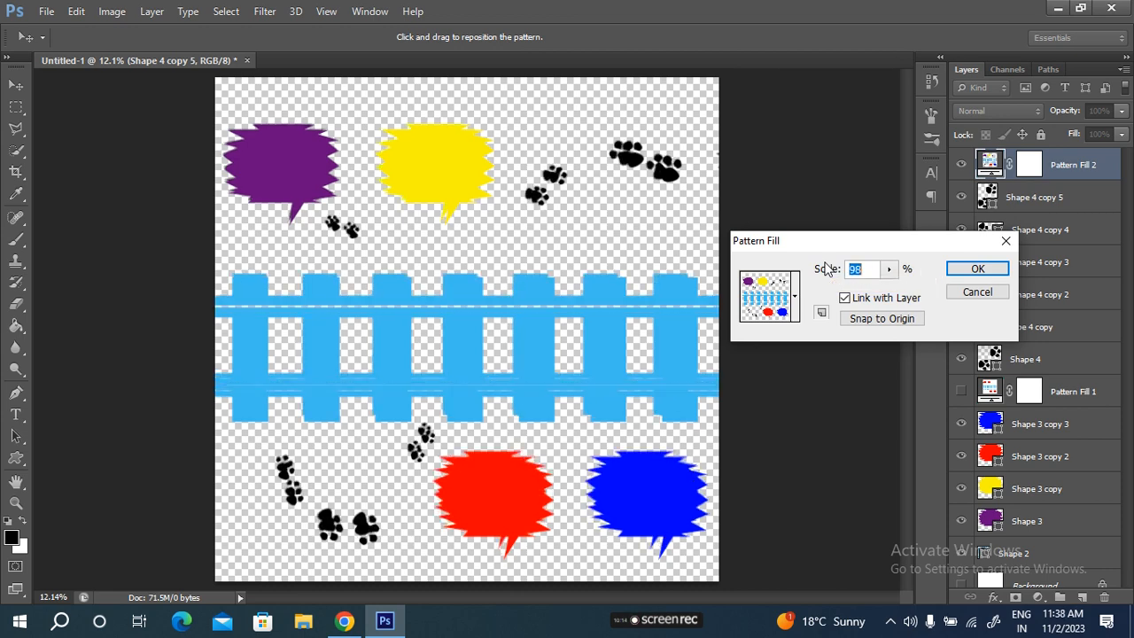
key("Down")
key("Down")
key("Down")
key("Down")
key("Down")
key("Down")
key("Down")
key("Down")
key("Down")
key("Down")
key("Down")
key("Down")
key("Down")
key("Down")
key("Down")
key("Down")
key("Down")
key("Down")
key("Down")
key("Down")
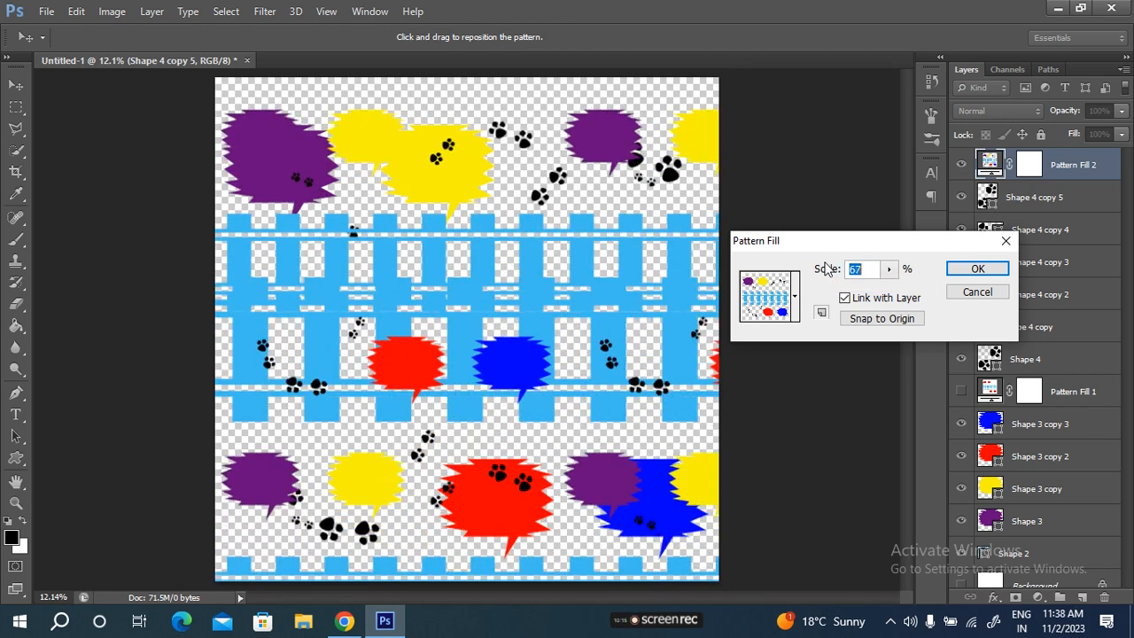
key("Down")
key("Down")
key("Down")
key("Down")
key("Down")
key("Down")
key("Down")
key("Down")
key("Down")
key("Down")
key("Down")
key("Down")
key("Down")
key("Down")
key("Down")
key("Down")
key("Down")
key("Down")
key("Down")
key("Down")
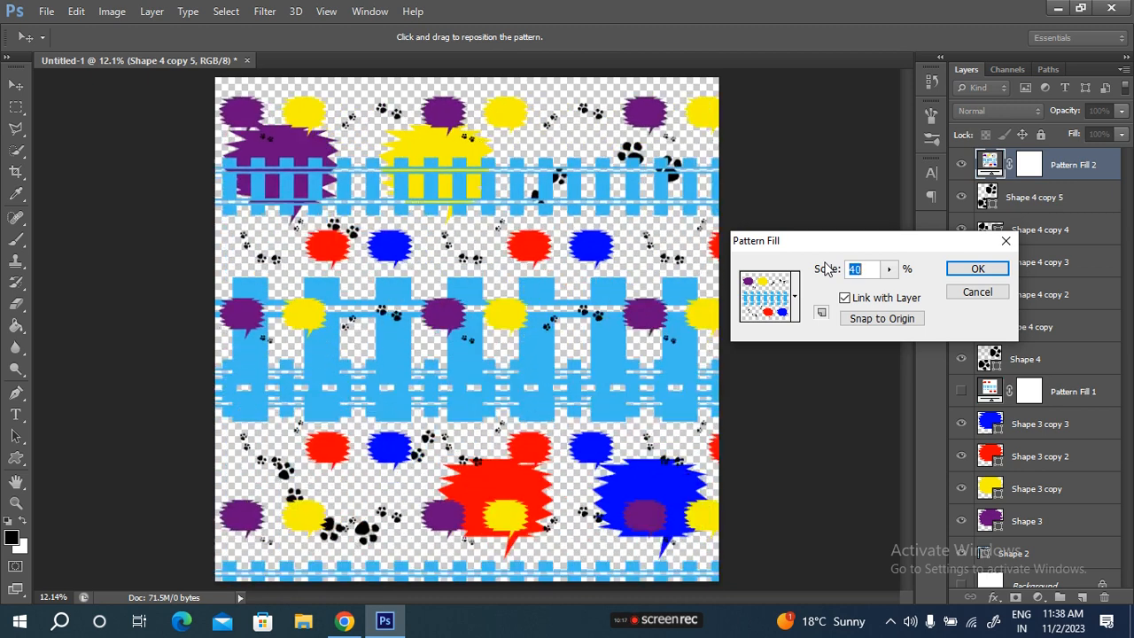
key("Return")
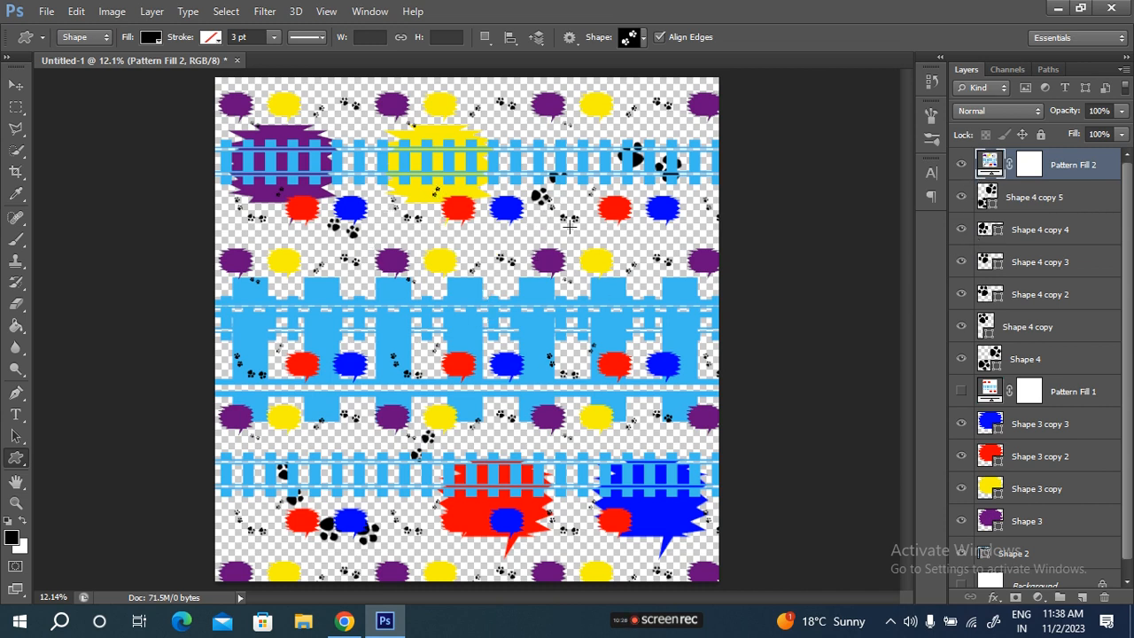
- Hide all the original shape layers below Pattern Fill 2 and delete the old Pattern Fill 1 layer
left_click_drag(961, 199, 963, 560)
left_click(1097, 391)
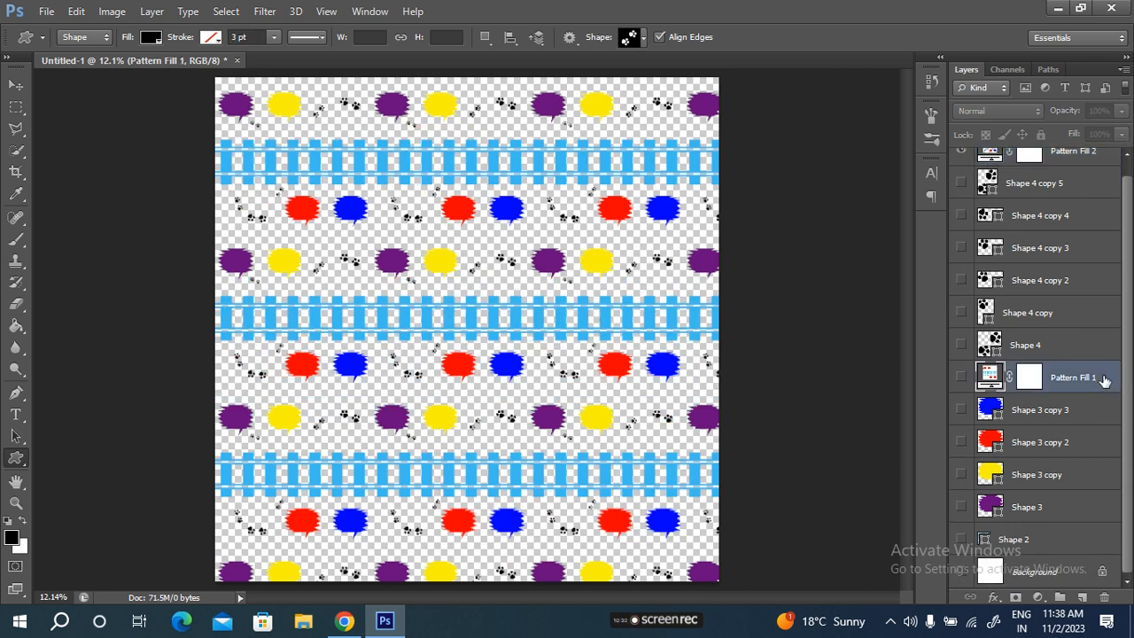
key("Delete")
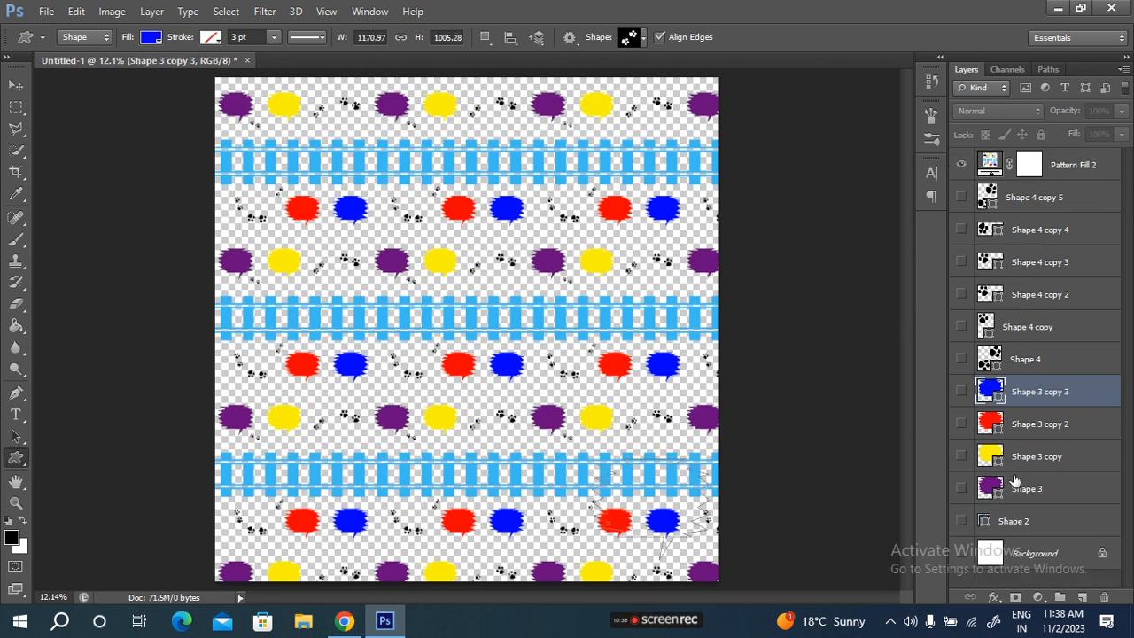
- Convert the six hidden paw print layers, from Shape 4 copy 5 down to Shape 4, into one smart object
left_click(1052, 554)
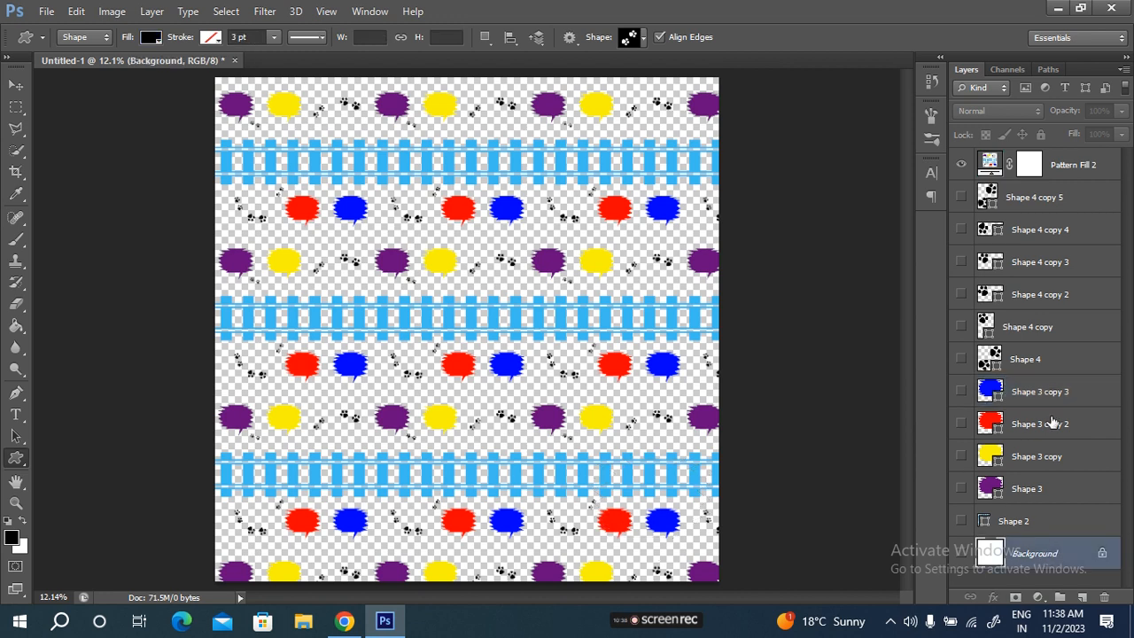
left_click(1049, 199)
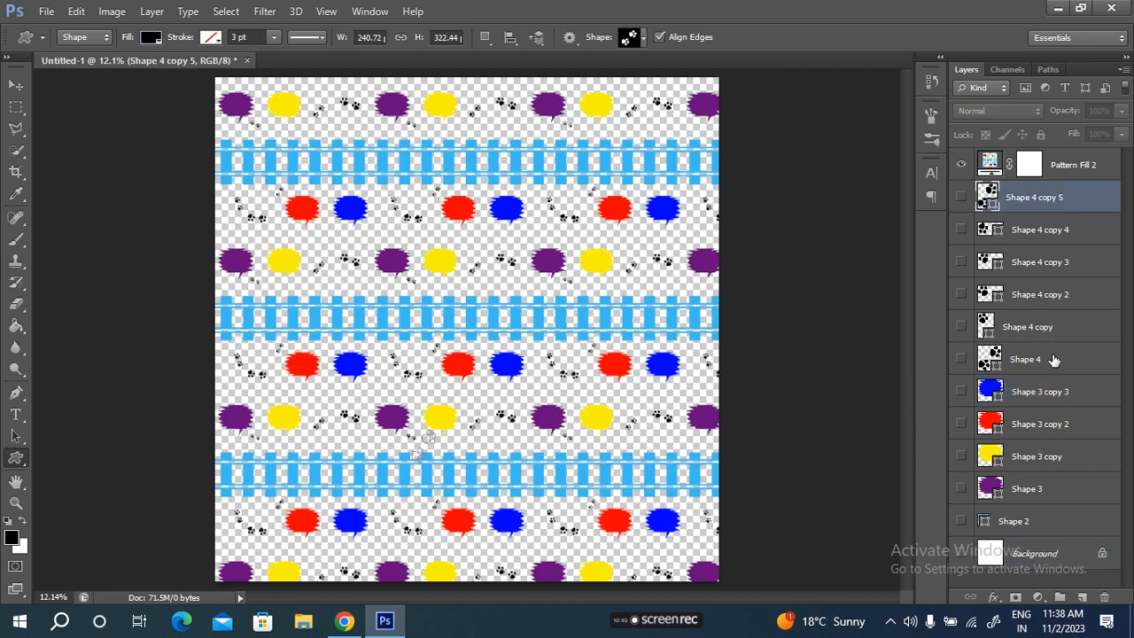
left_click(1052, 359, "shift")
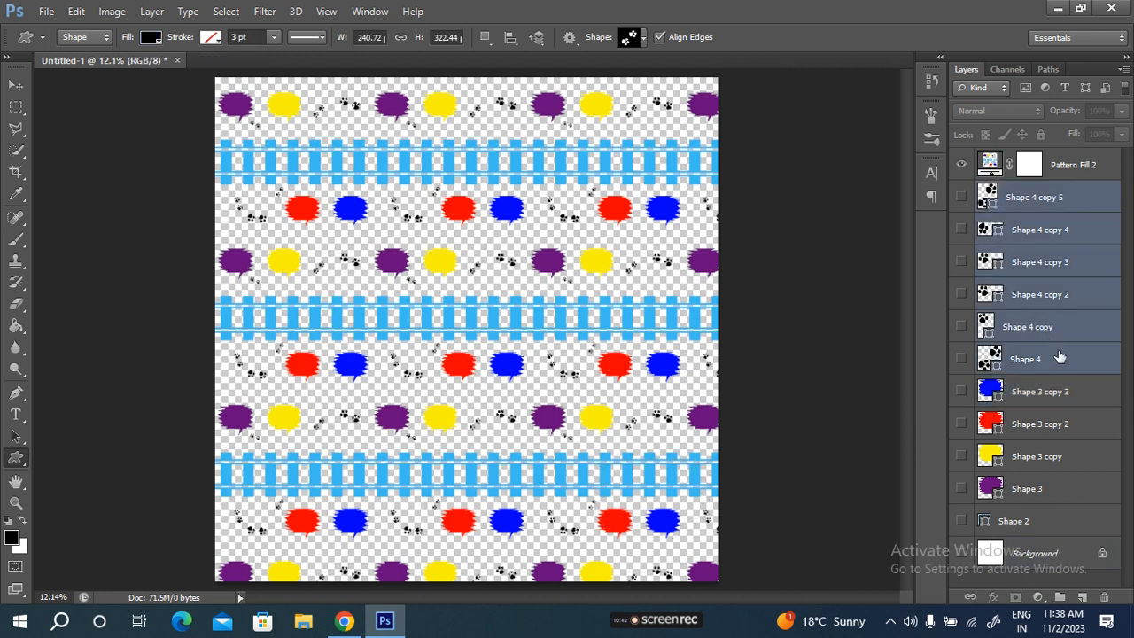
left_click(257, 14)
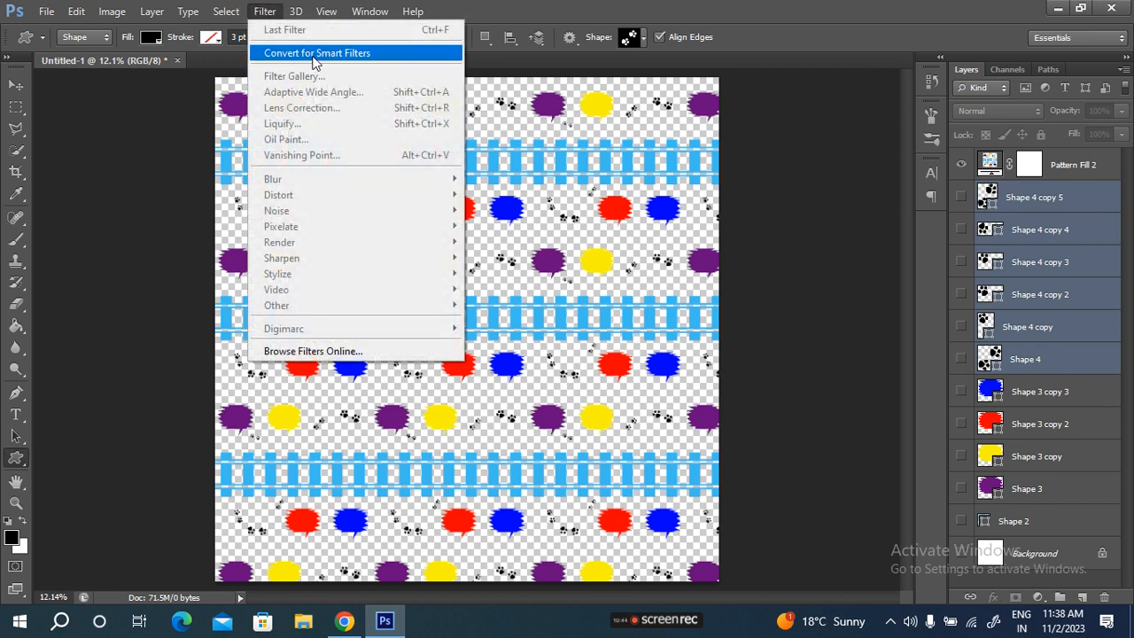
left_click(314, 57)
left_click(552, 251)
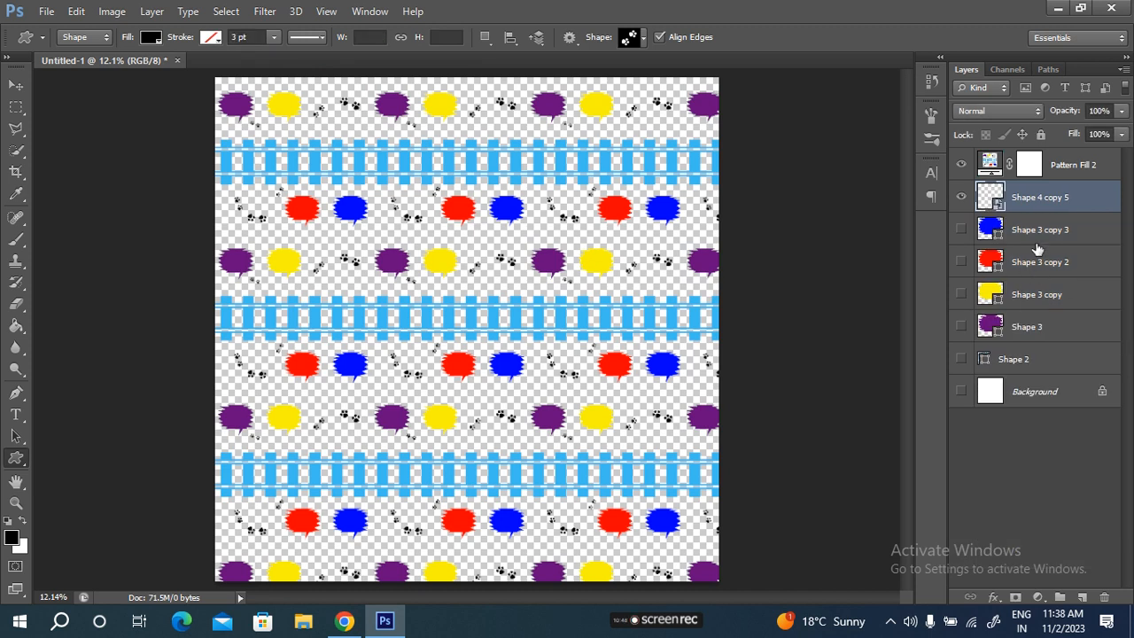
- Convert the four speech bubble layers, from Shape 3 copy 3 down to Shape 3, into one smart object
left_click(1025, 244)
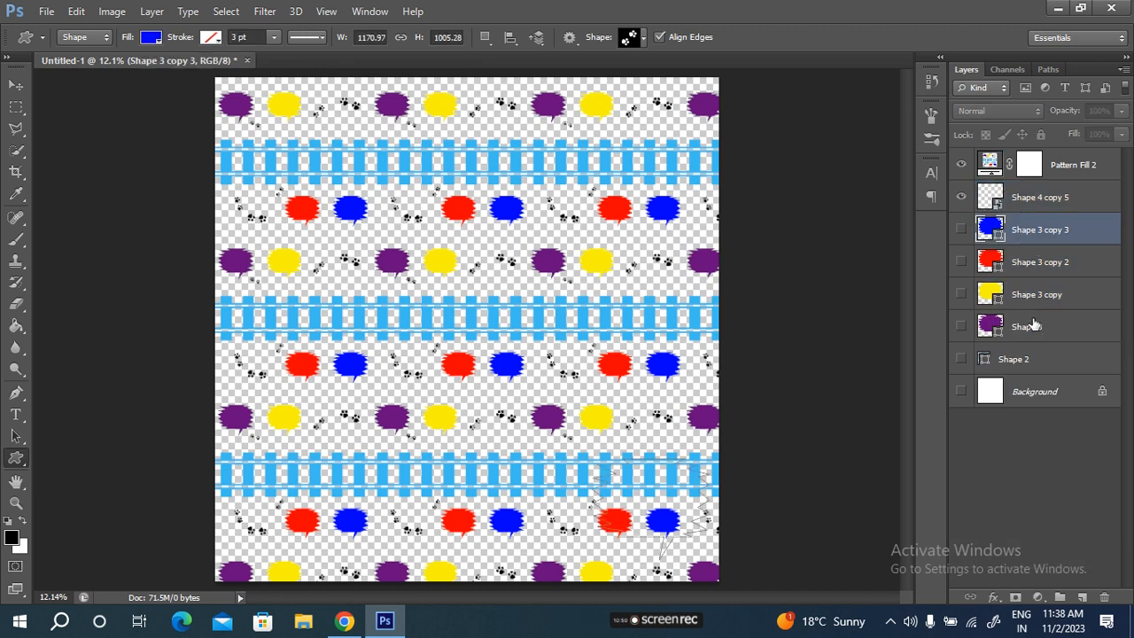
left_click(1028, 325, "shift")
left_click(265, 11)
left_click(277, 53)
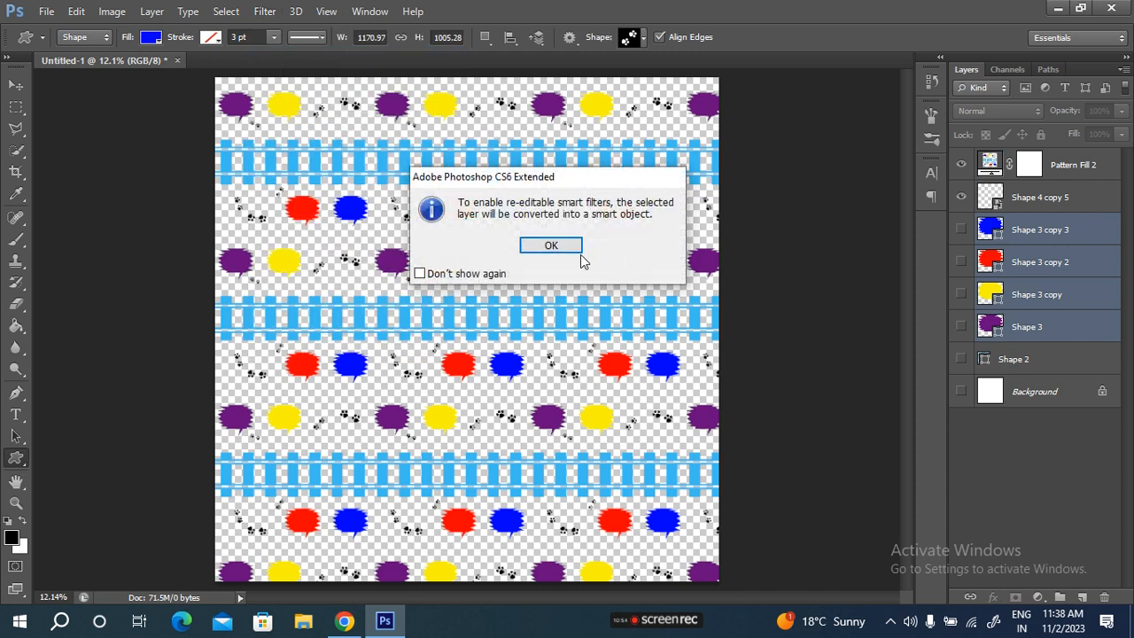
left_click(550, 245)
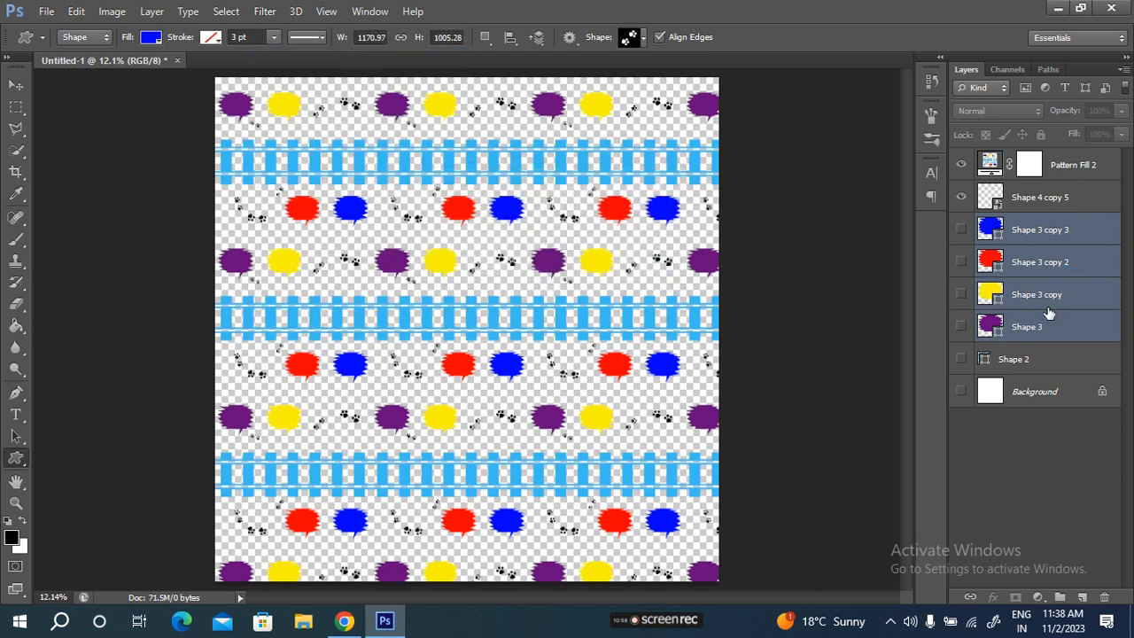
- Add a new layer directly above the Background and fill it with light pink (RGB 252, 183, 255) using the Paint Bucket
left_click(1020, 299)
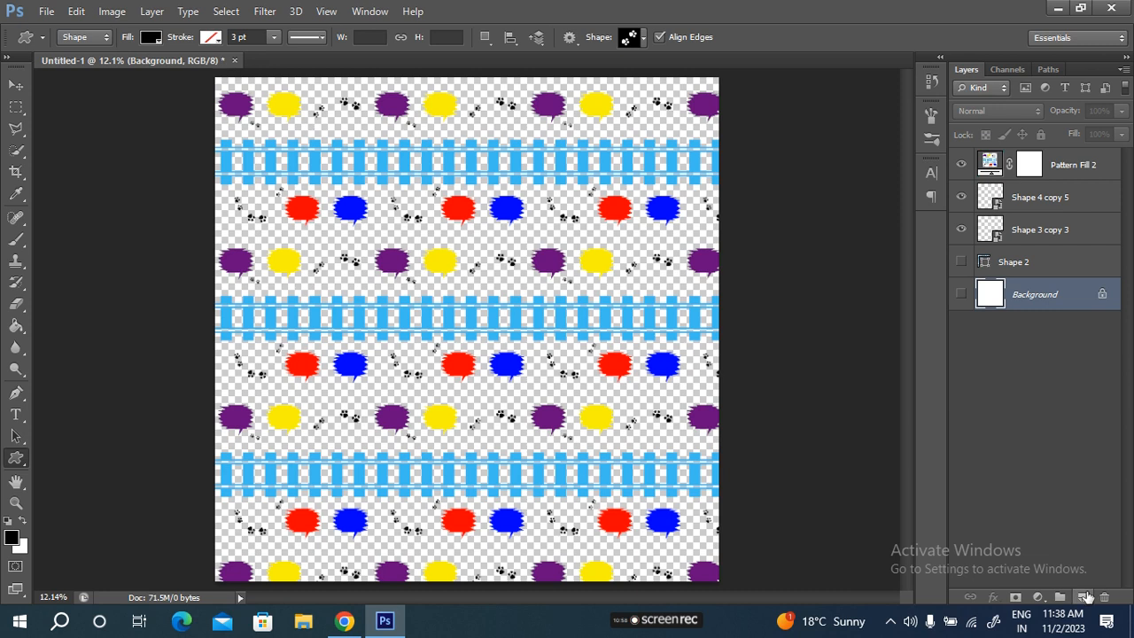
left_click(1082, 597)
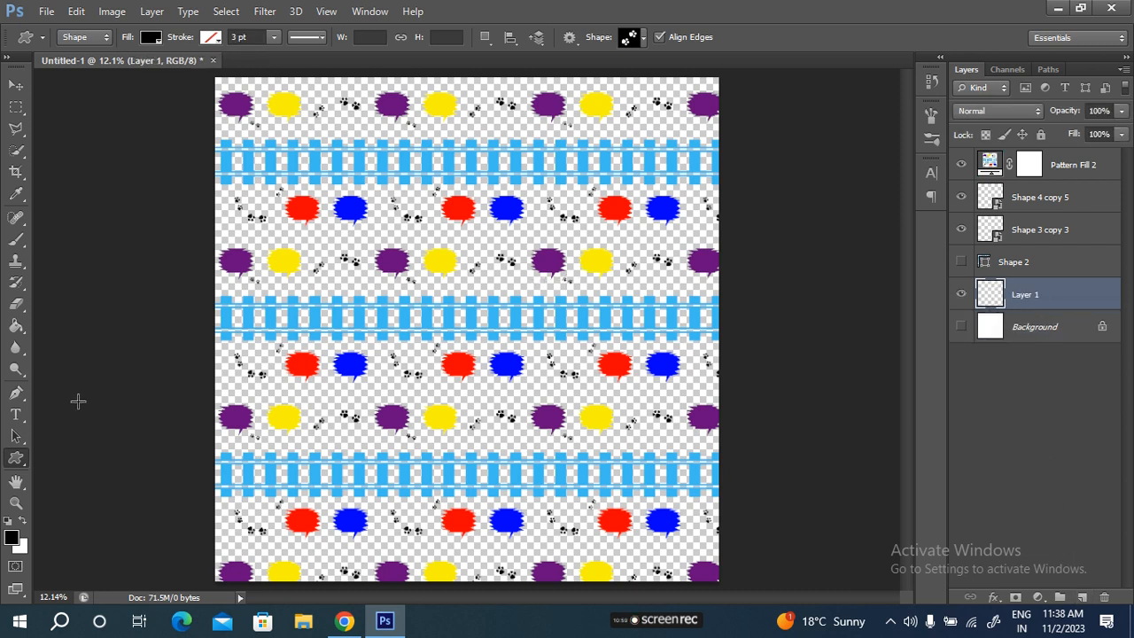
left_click(11, 537)
left_click(719, 410)
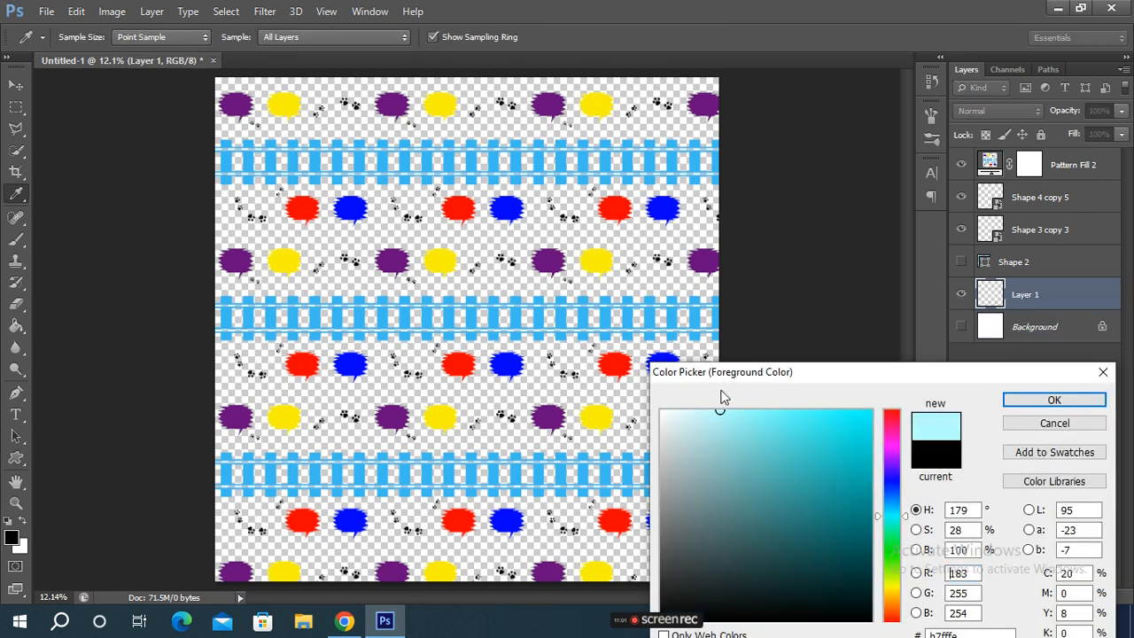
left_click(892, 445)
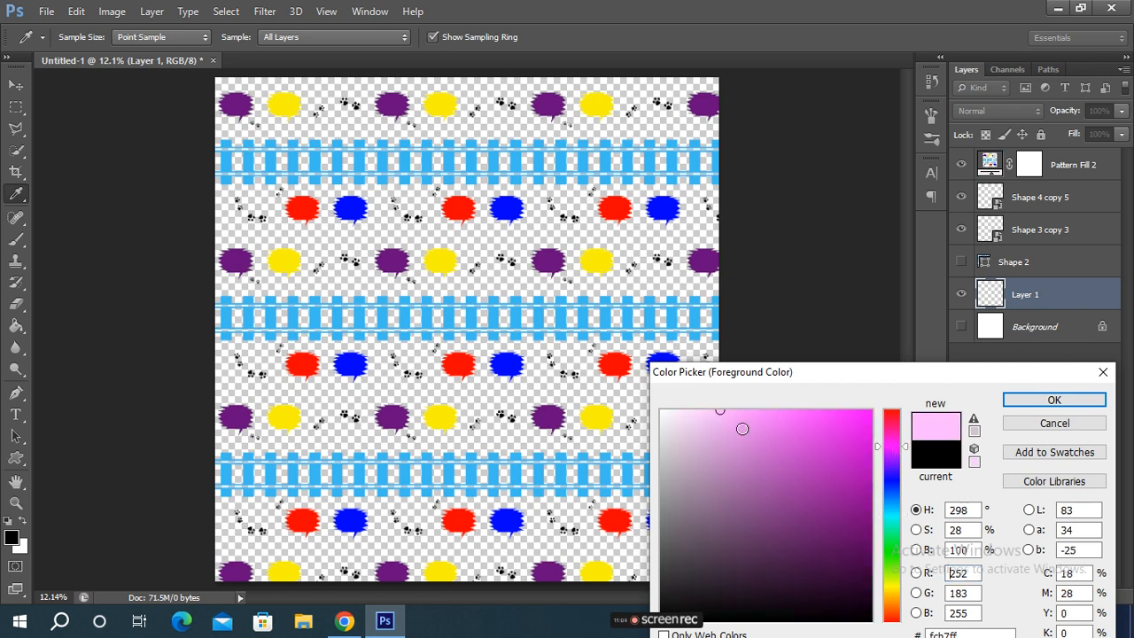
left_click(1015, 399)
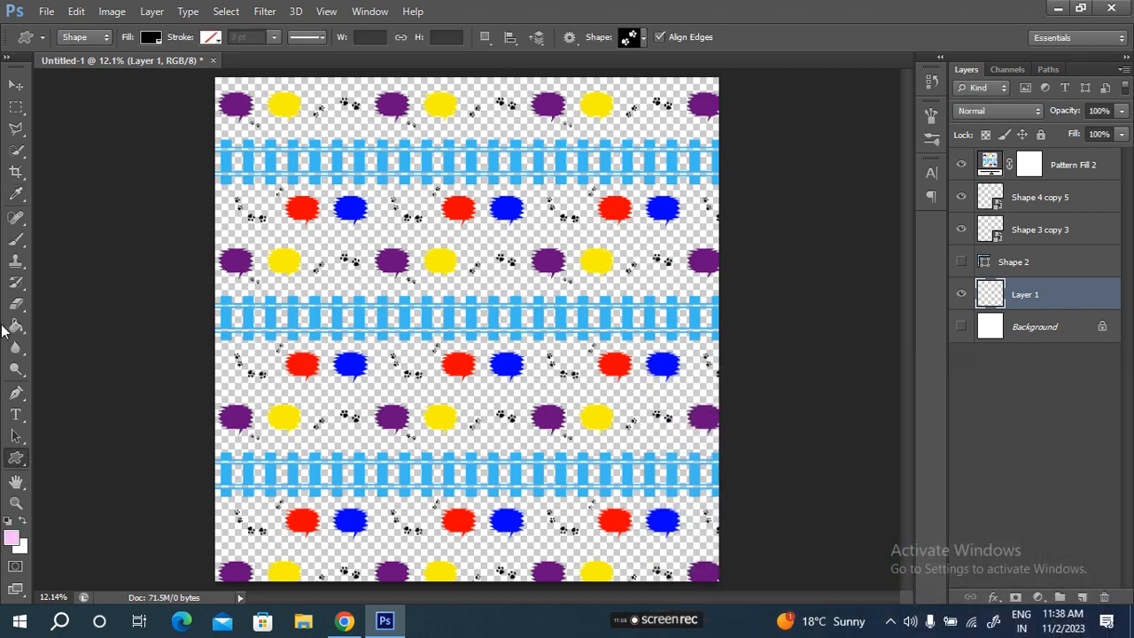
left_click(17, 327)
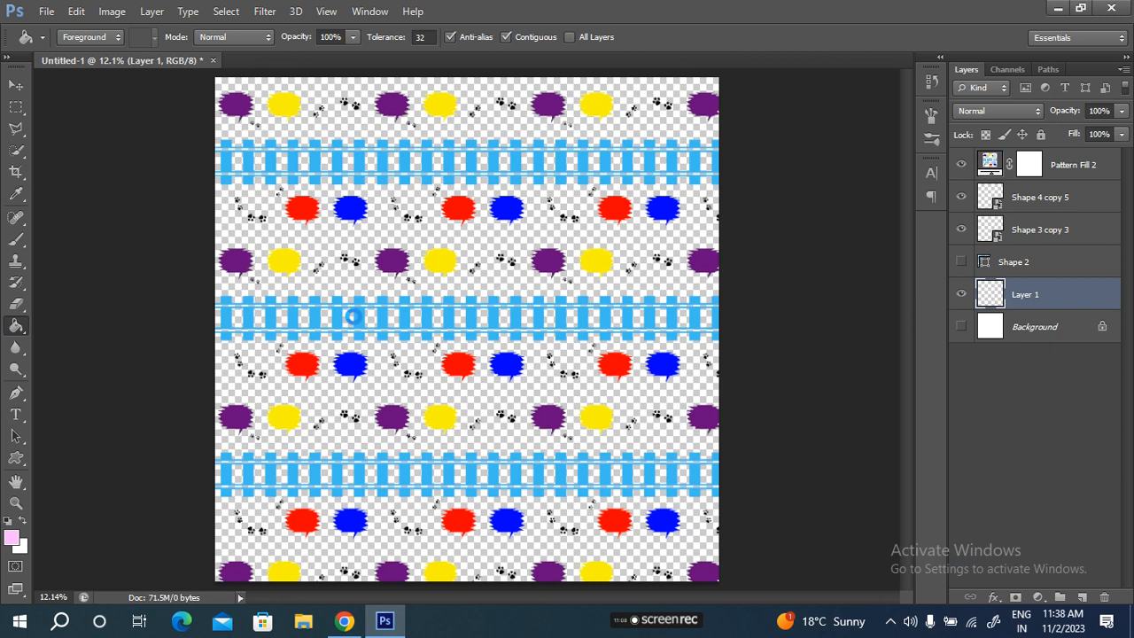
left_click(352, 317)
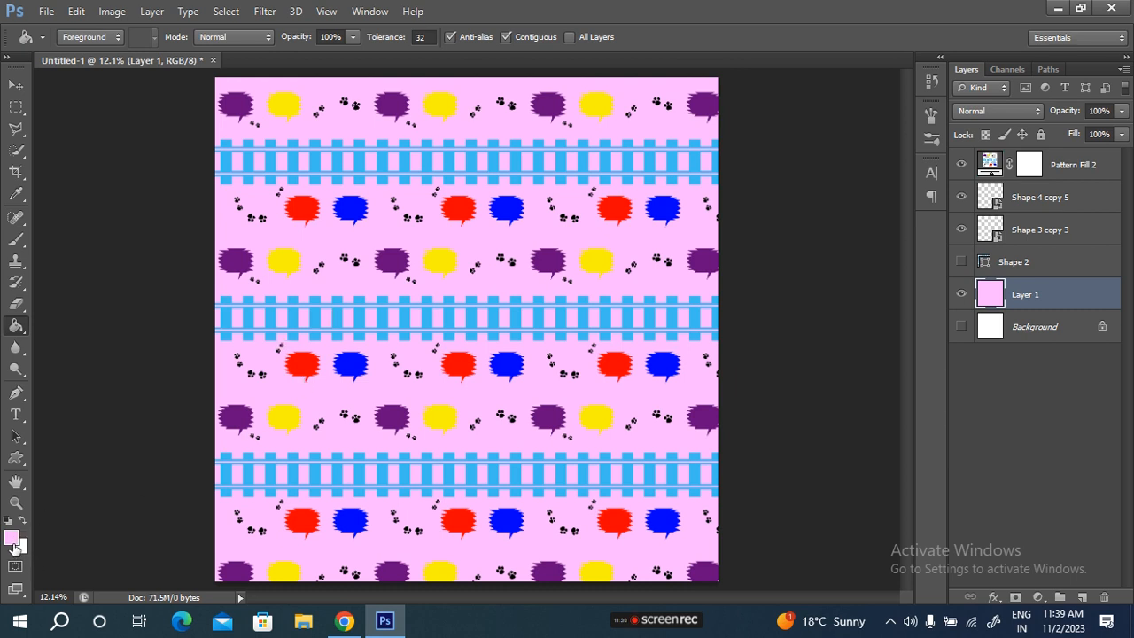
- Refill the pink Layer 1 with light green (RGB 148, 236, 150) and select the Pattern Fill 2 layer
left_click(793, 130)
left_click(13, 536)
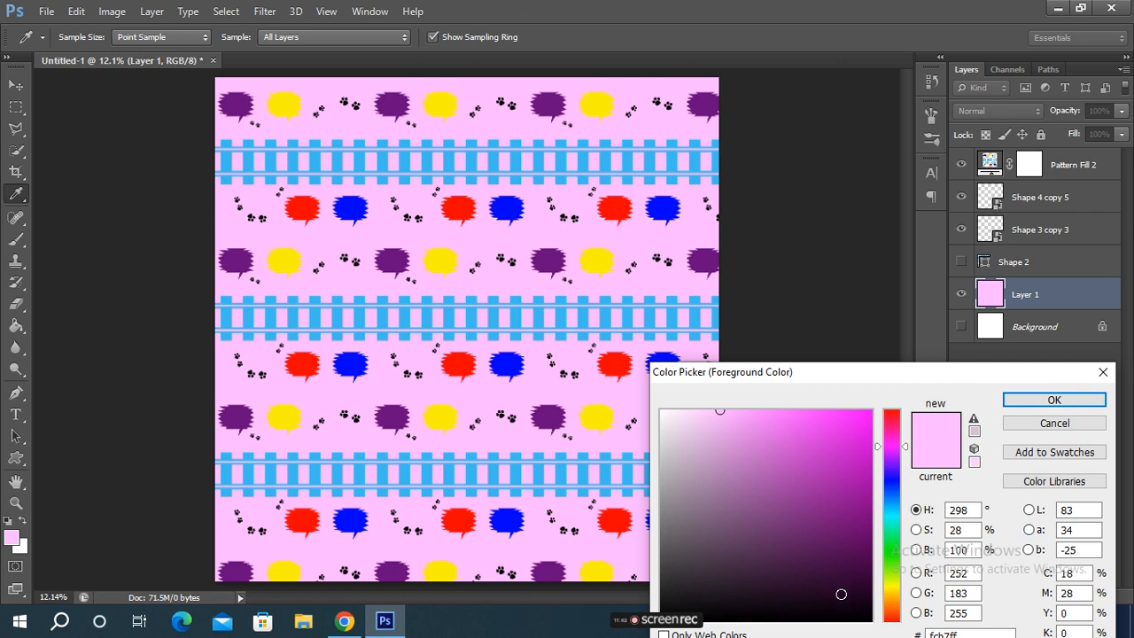
left_click_drag(840, 594, 913, 622)
left_click(896, 549)
left_click(739, 425)
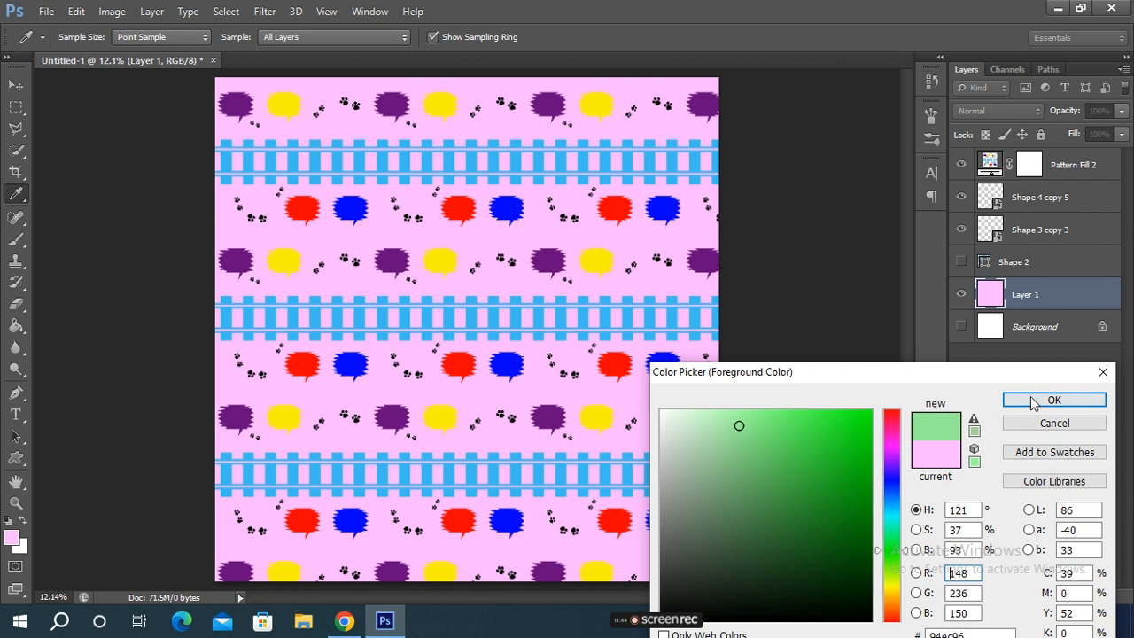
left_click(1054, 400)
left_click(393, 338)
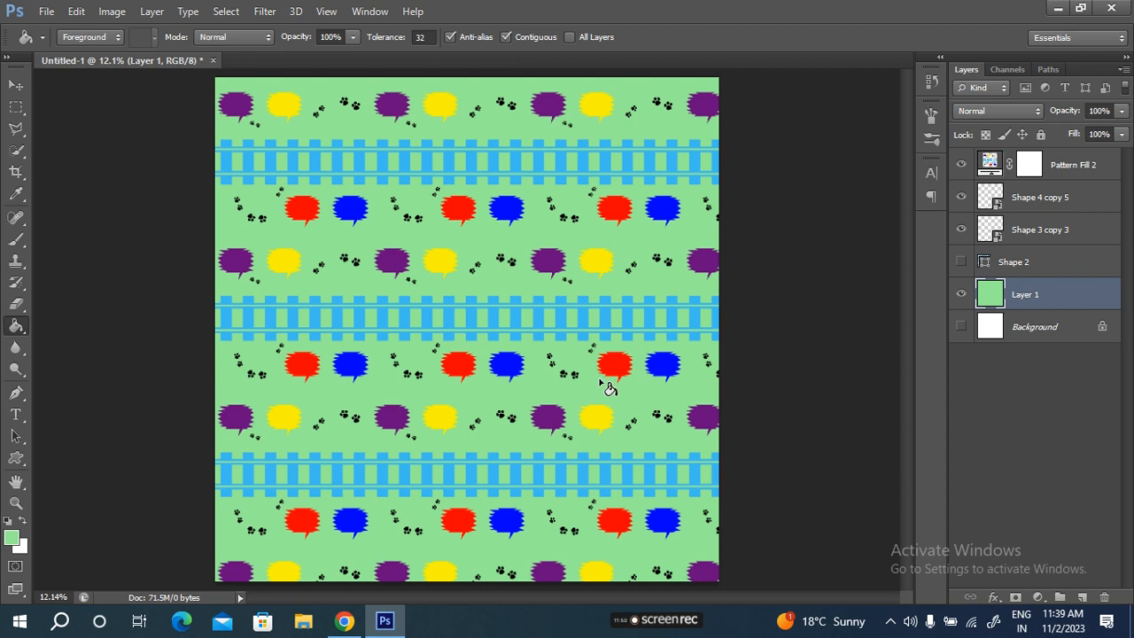
left_click(1063, 166)
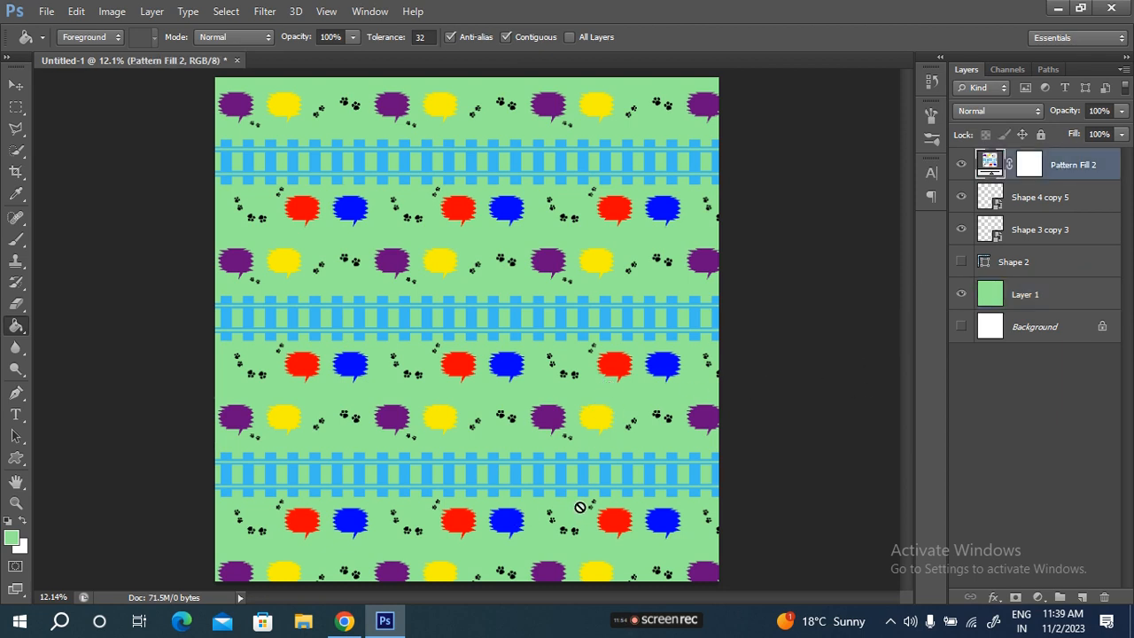